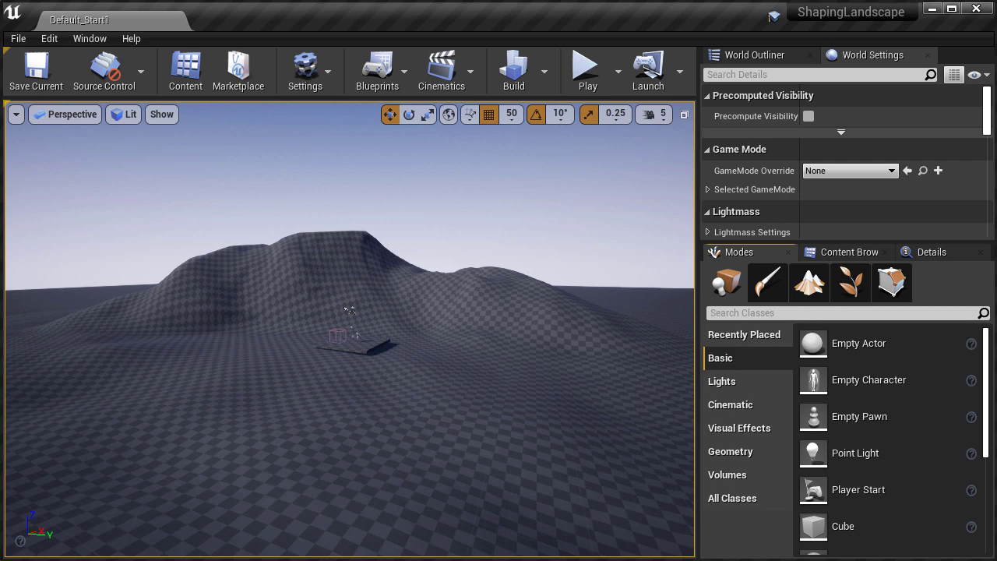
- Enter Landscape sculpting, select Layer1 in the edit layers, and toggle its visibility off and back on
{"action": "left_click", "coordinate": [810, 282]}
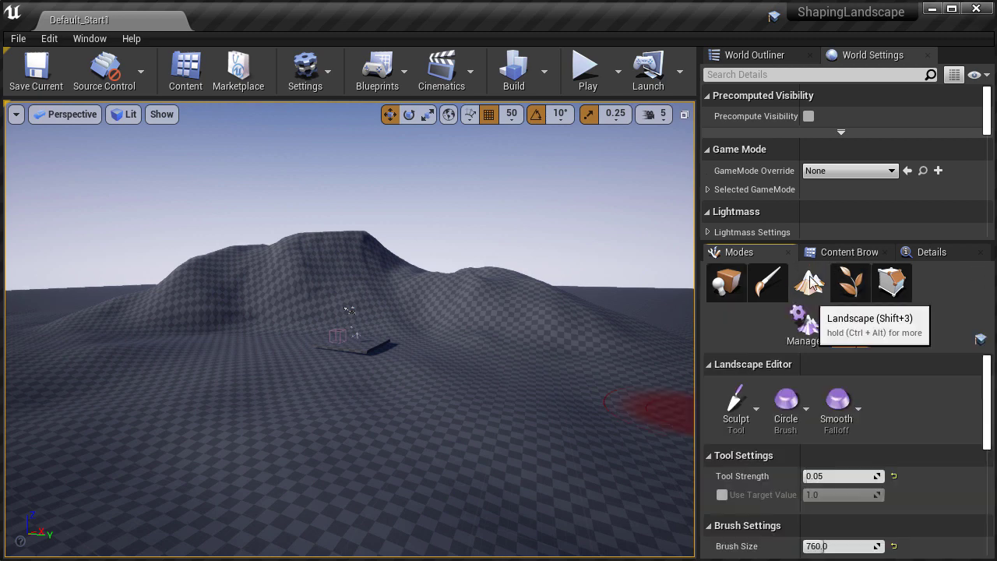
{"action": "scroll", "coordinate": [795, 440], "scroll_direction": "down", "scroll_amount": 5}
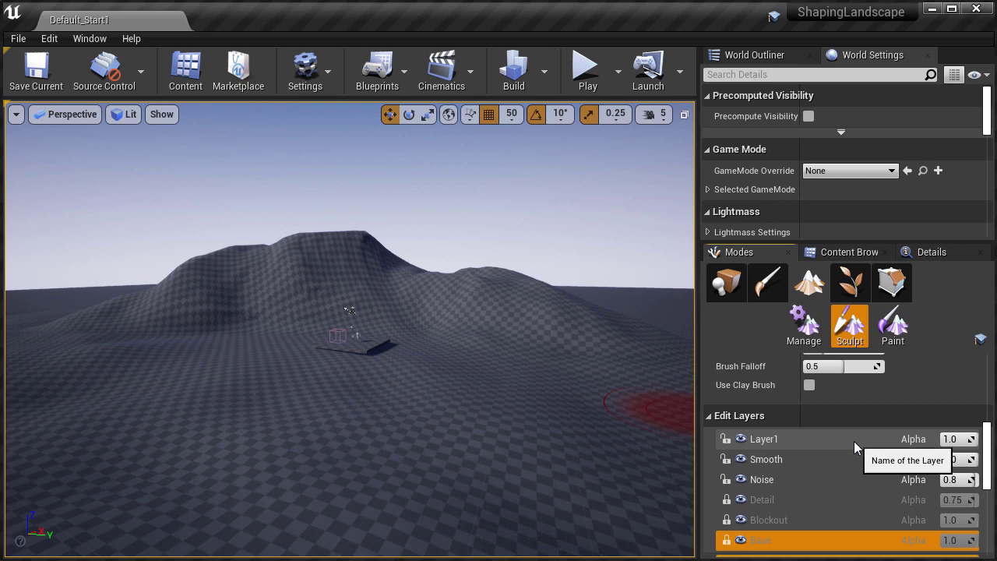
{"action": "left_click", "coordinate": [847, 441]}
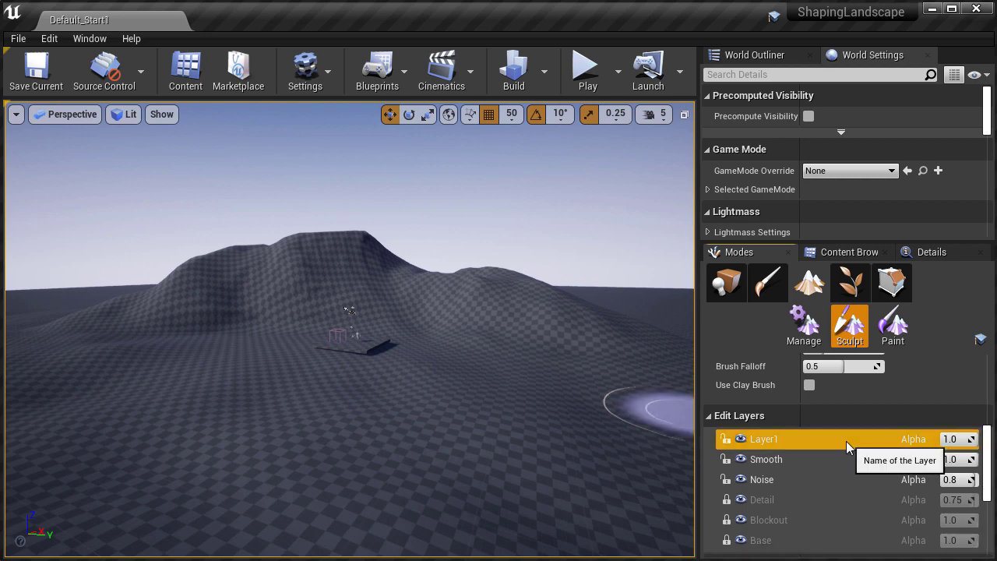
{"action": "left_click", "coordinate": [742, 441]}
{"action": "left_click", "coordinate": [742, 441]}
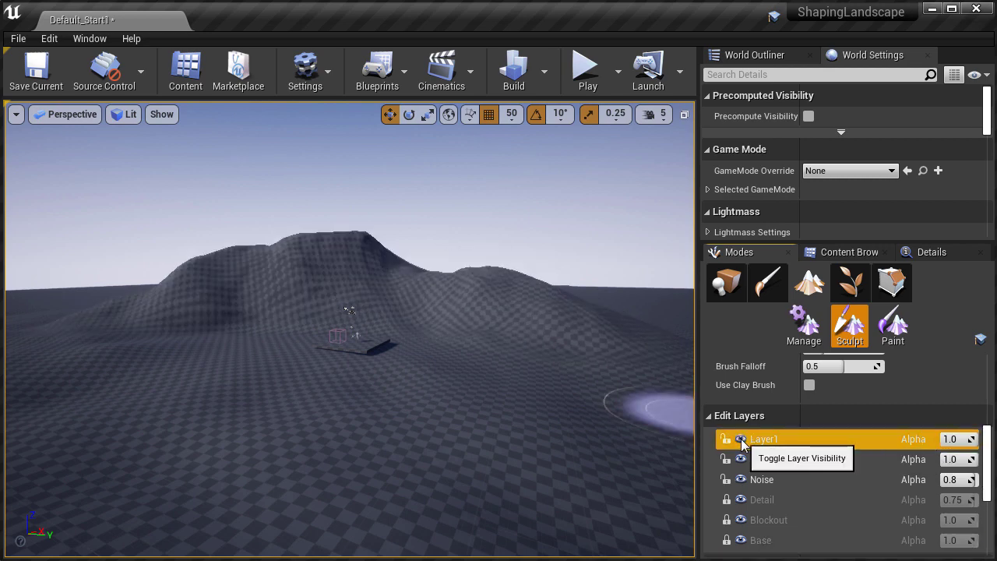
- Set the alpha of the Layer1 edit layer to 0.8
{"action": "left_click", "coordinate": [948, 439]}
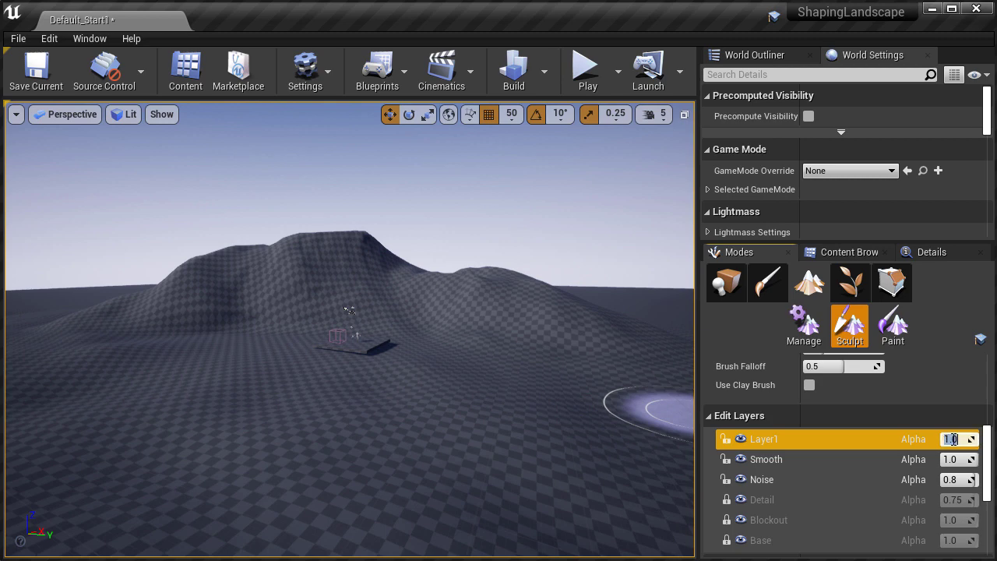
{"action": "type", "text": "0.8"}
{"action": "key", "text": "Return"}
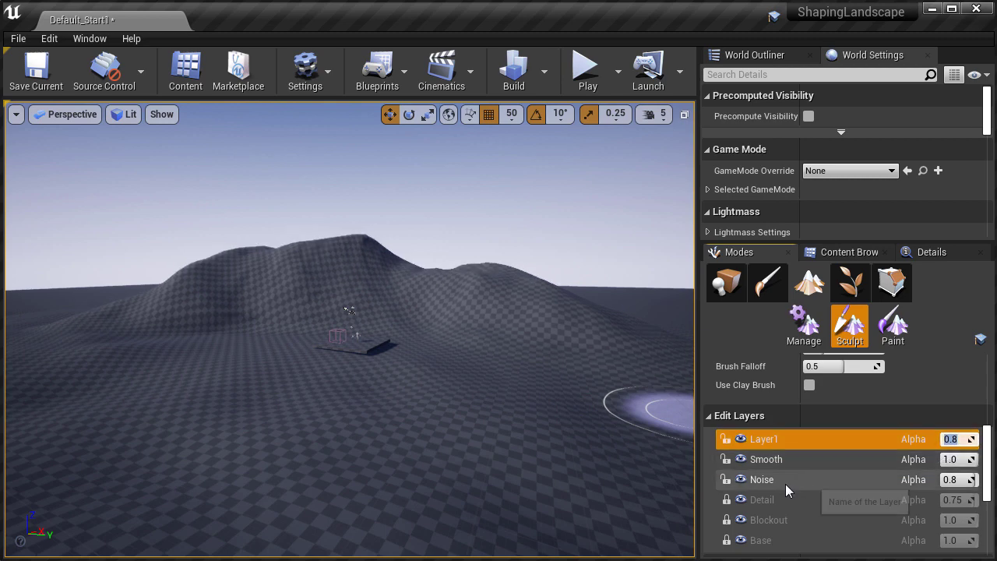
- Unlock the Detail edit layer and toggle its visibility off and back on
{"action": "left_click", "coordinate": [728, 501]}
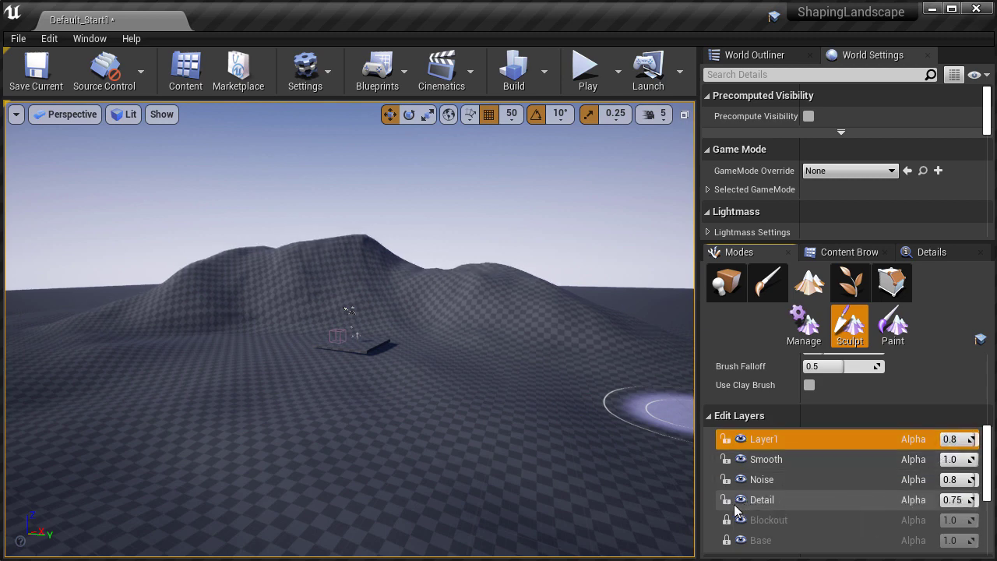
{"action": "left_click", "coordinate": [742, 501]}
{"action": "left_click", "coordinate": [743, 501]}
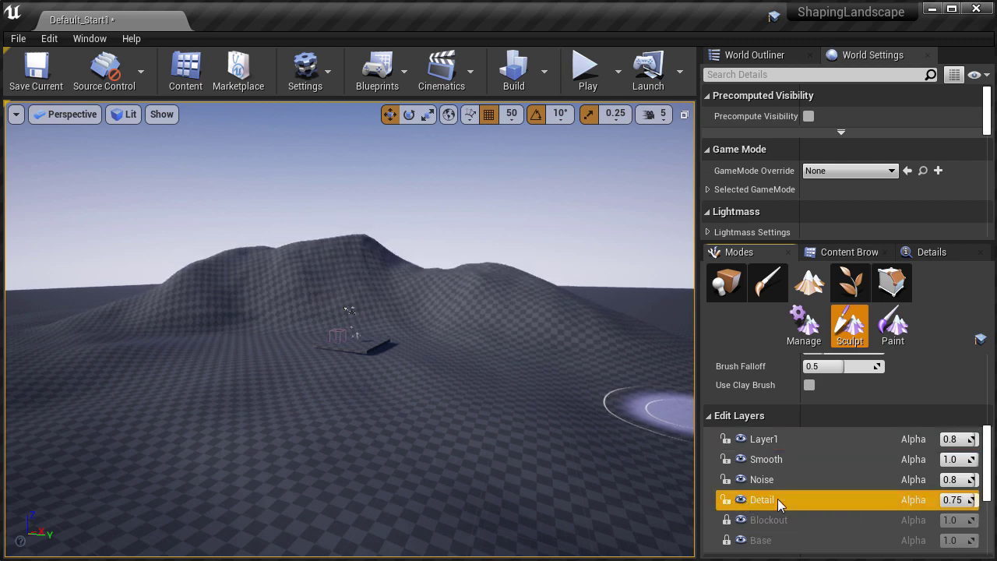
- Try an alpha of 0.5 on the Detail edit layer and restore it to 0.75
{"action": "left_click", "coordinate": [955, 501]}
{"action": "type", "text": ".5"}
{"action": "key", "text": "Return"}
{"action": "type", "text": "0.75"}
{"action": "key", "text": "Return"}
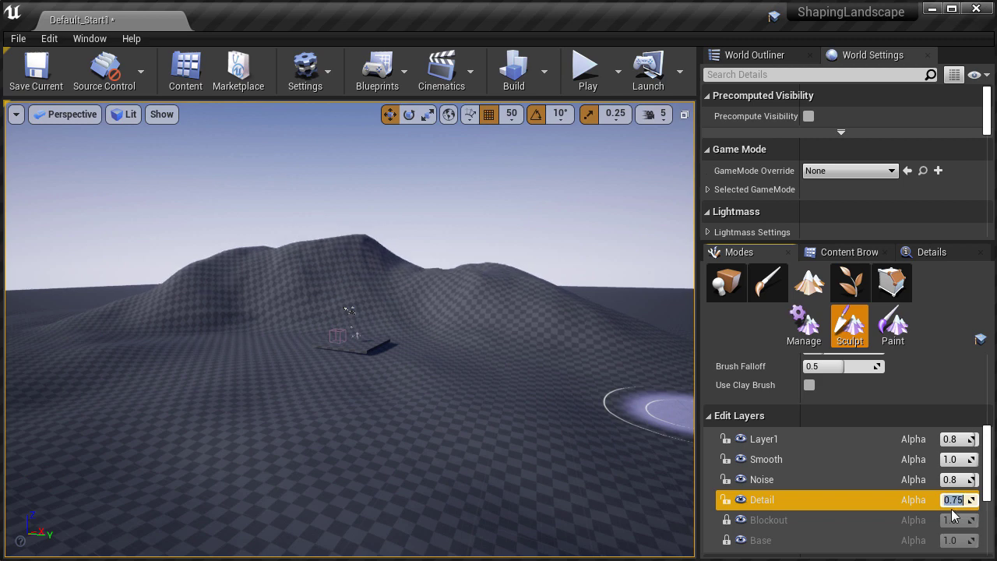
- Select and unlock the Blockout edit layer, toggle its visibility, and set its alpha to 0.5
{"action": "left_click", "coordinate": [790, 520]}
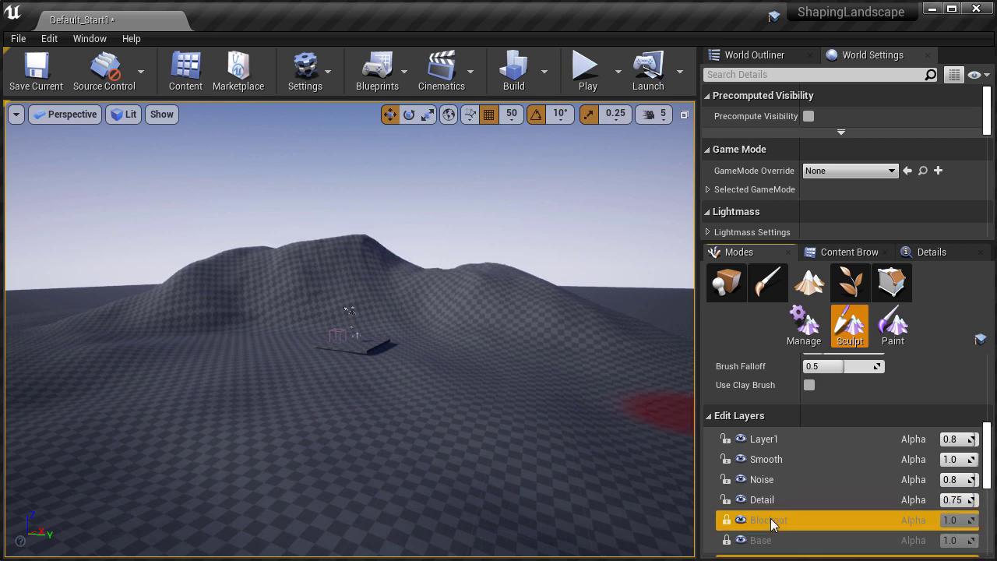
{"action": "left_click", "coordinate": [741, 521]}
{"action": "left_click", "coordinate": [742, 522]}
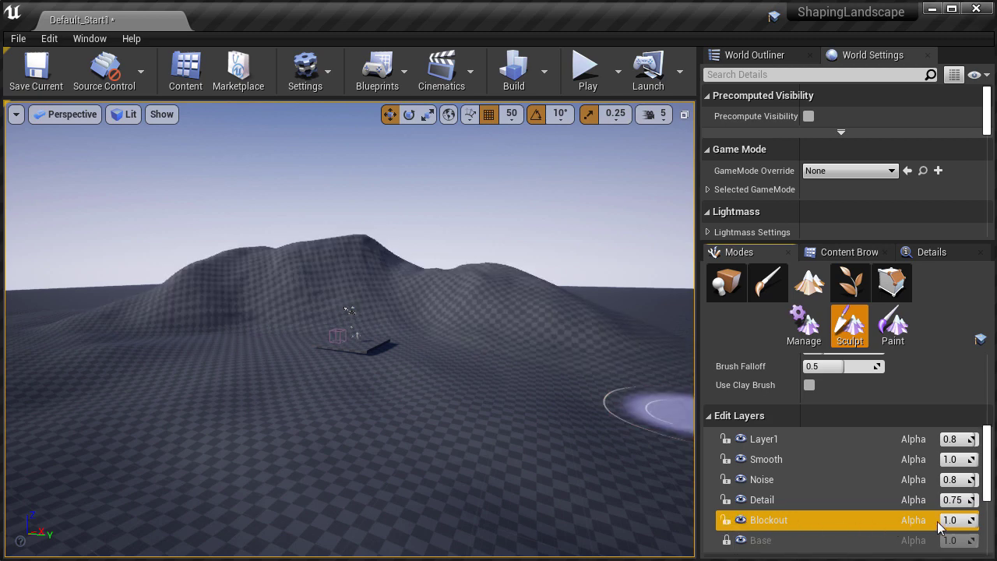
{"action": "left_click", "coordinate": [957, 520]}
{"action": "type", "text": "0.5"}
{"action": "key", "text": "Return"}
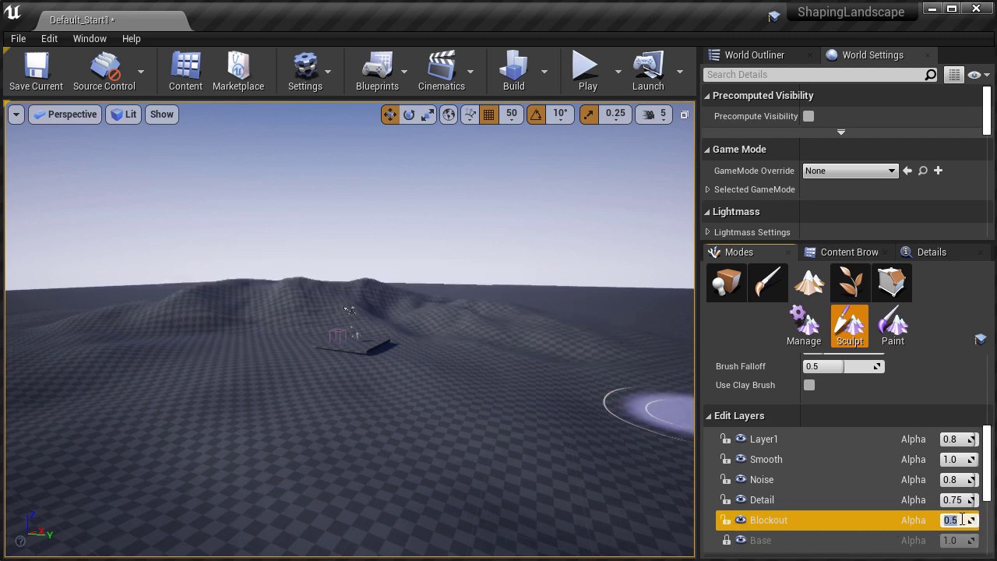
- Try lowering the Blockout edit layer's alpha to 0.1 and inspect the terrain shape from another angle
{"action": "key", "text": "w"}
{"action": "mouse_move", "coordinate": [462, 400]}
{"action": "right_mouse_down"}
{"action": "mouse_move", "coordinate": [470, 346]}
{"action": "mouse_move", "coordinate": [444, 405]}
{"action": "mouse_move", "coordinate": [468, 400]}
{"action": "right_mouse_up"}
{"action": "key", "text": "d"}
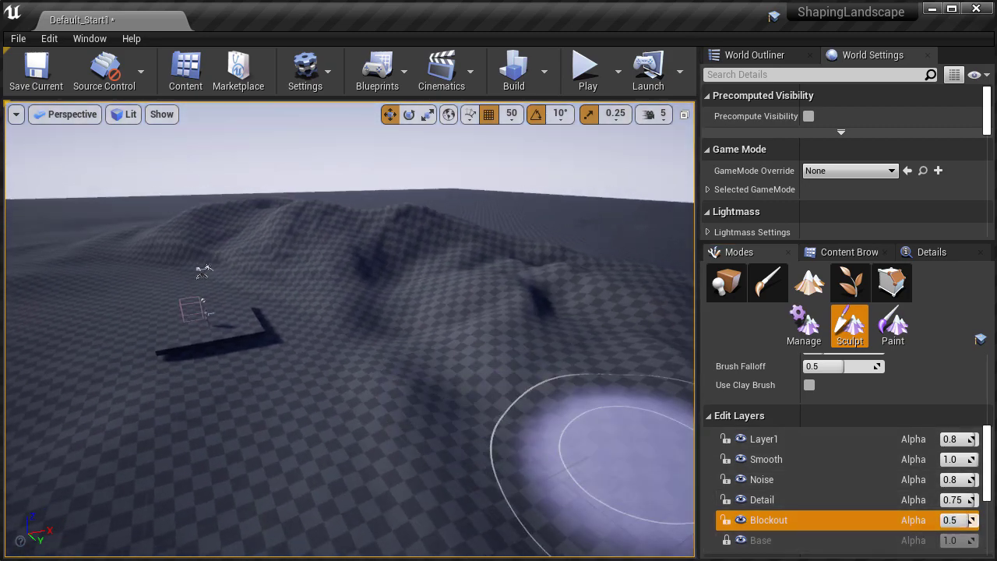
{"action": "left_click", "coordinate": [955, 520]}
{"action": "type", "text": "0.1"}
{"action": "left_click_drag", "start_coordinate": [961, 520], "coordinate": [942, 520]}
{"action": "right_click_drag", "start_coordinate": [569, 389], "coordinate": [413, 425]}
{"action": "key", "text": "d"}
{"action": "right_click_drag", "start_coordinate": [398, 339], "coordinate": [366, 335]}
- Set the Blockout edit layer's alpha to 0.5 and inspect the hills from several angles
{"action": "left_click", "coordinate": [964, 522]}
{"action": "type", "text": ".5"}
{"action": "key", "text": "Return"}
{"action": "right_click_drag", "start_coordinate": [556, 356], "coordinate": [633, 326]}
{"action": "key", "text": "a"}
{"action": "key", "text": "w"}
{"action": "right_click_drag", "start_coordinate": [492, 357], "coordinate": [551, 352]}
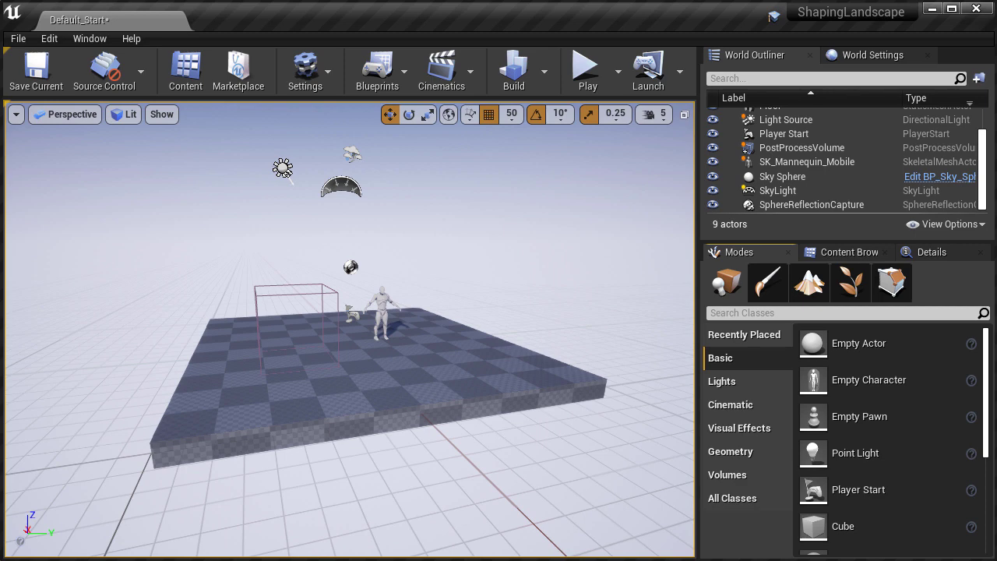
- Create a new landscape with edit layers enabled and check its edit layer in both Paint and Sculpt modes
{"action": "left_click", "coordinate": [811, 282]}
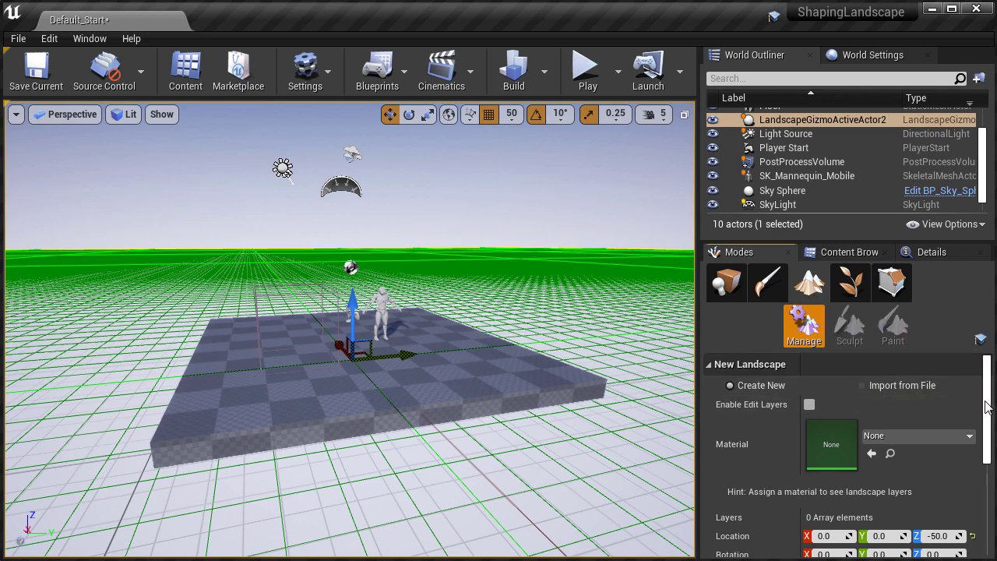
{"action": "scroll", "coordinate": [988, 413], "scroll_direction": "down", "scroll_amount": 1}
{"action": "mouse_move", "coordinate": [988, 413]}
{"action": "left_mouse_down"}
{"action": "mouse_move", "coordinate": [992, 473]}
{"action": "mouse_move", "coordinate": [988, 401]}
{"action": "left_mouse_up"}
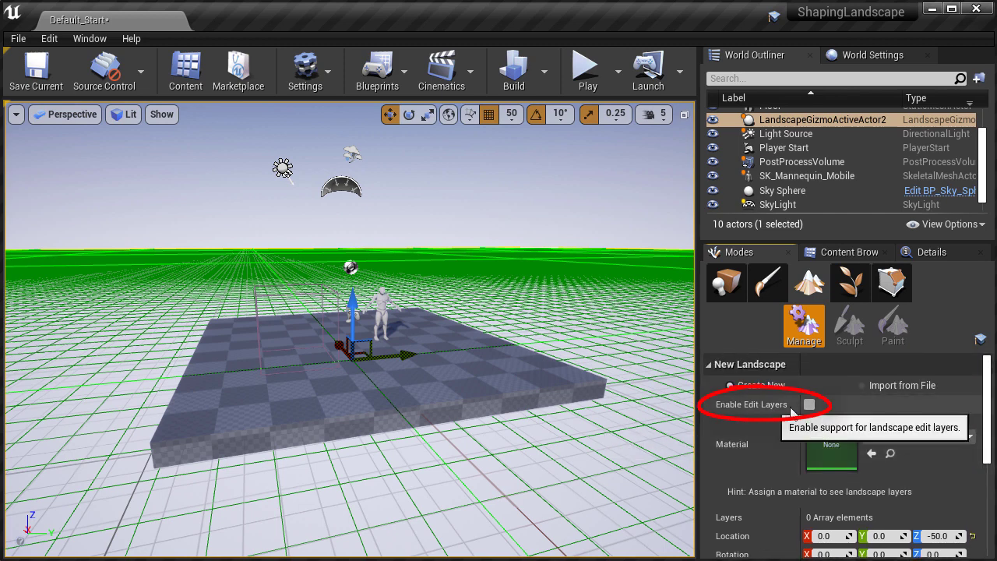
{"action": "left_click", "coordinate": [810, 405]}
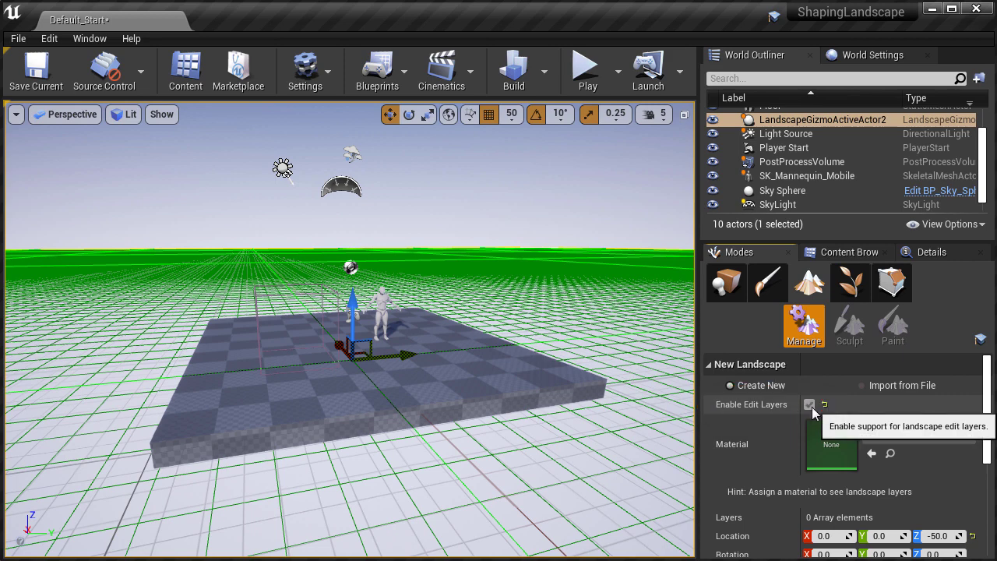
{"action": "left_click_drag", "start_coordinate": [986, 400], "coordinate": [987, 523]}
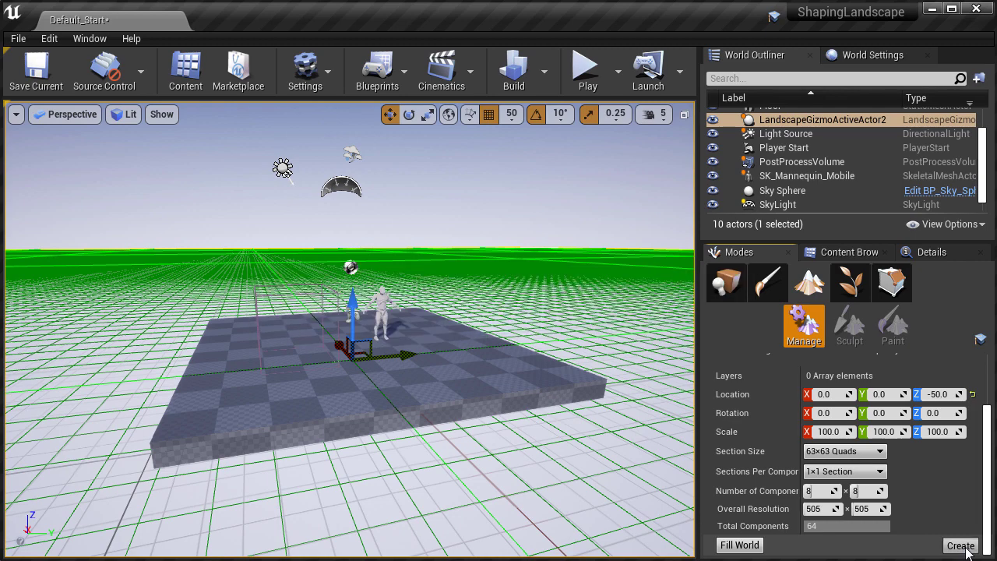
{"action": "left_click", "coordinate": [961, 545]}
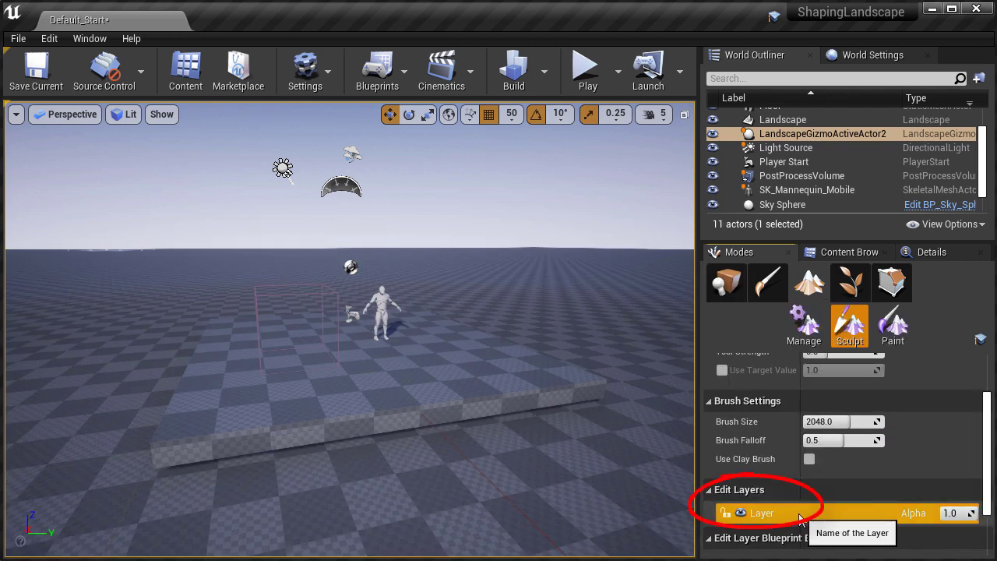
{"action": "left_click", "coordinate": [904, 331]}
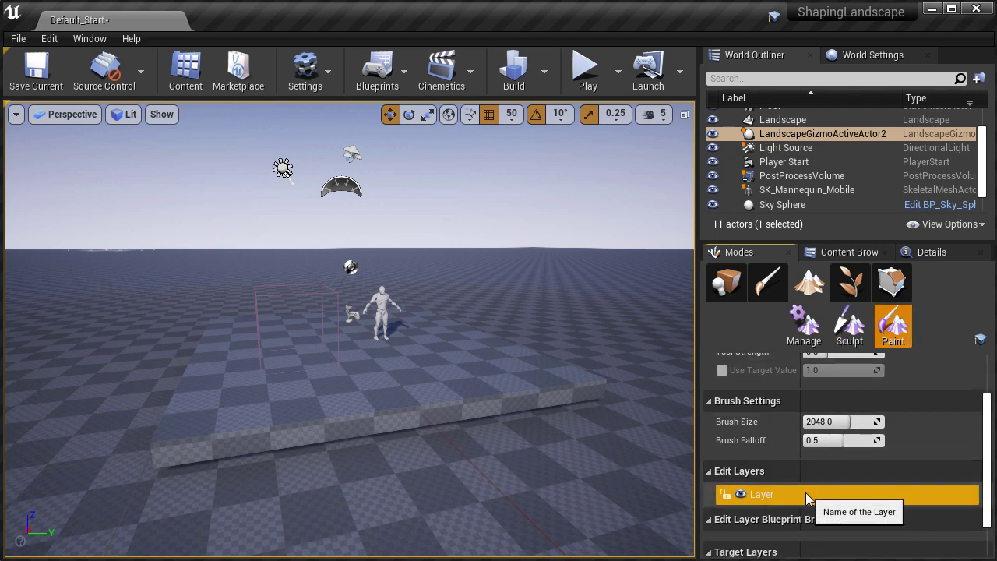
{"action": "left_click", "coordinate": [858, 334]}
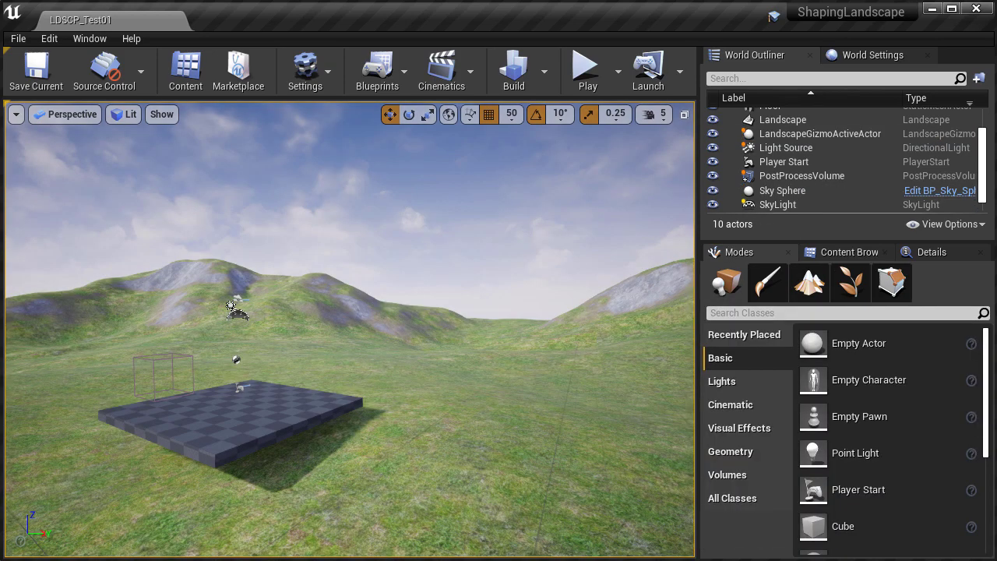
- Check the grassy landscape's sculpt settings for edit layers, and enable edit layers in the landscape's details, accepting the confirmation
{"action": "left_click", "coordinate": [807, 287]}
{"action": "left_click_drag", "start_coordinate": [988, 386], "coordinate": [985, 459]}
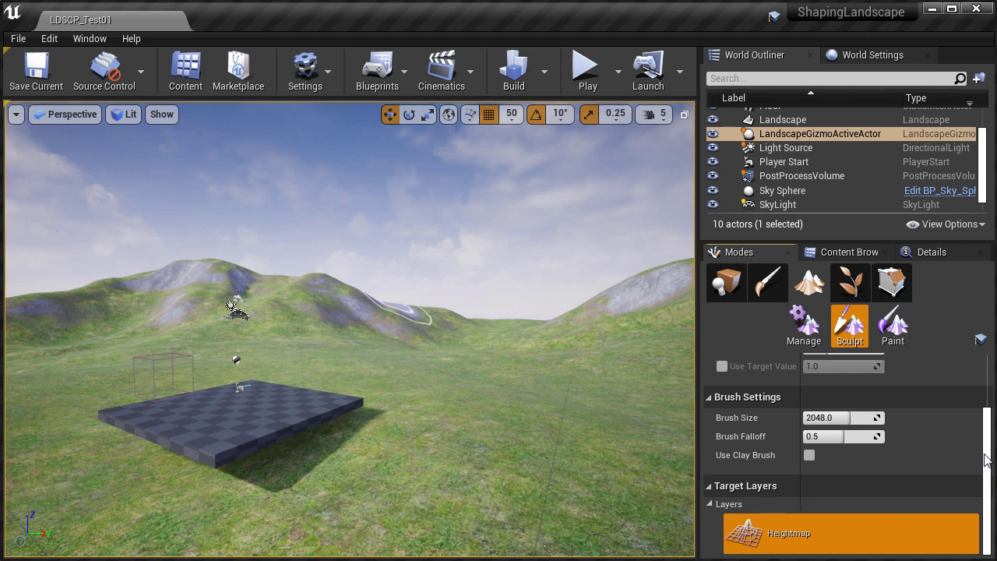
{"action": "left_click", "coordinate": [726, 282]}
{"action": "left_click", "coordinate": [526, 392]}
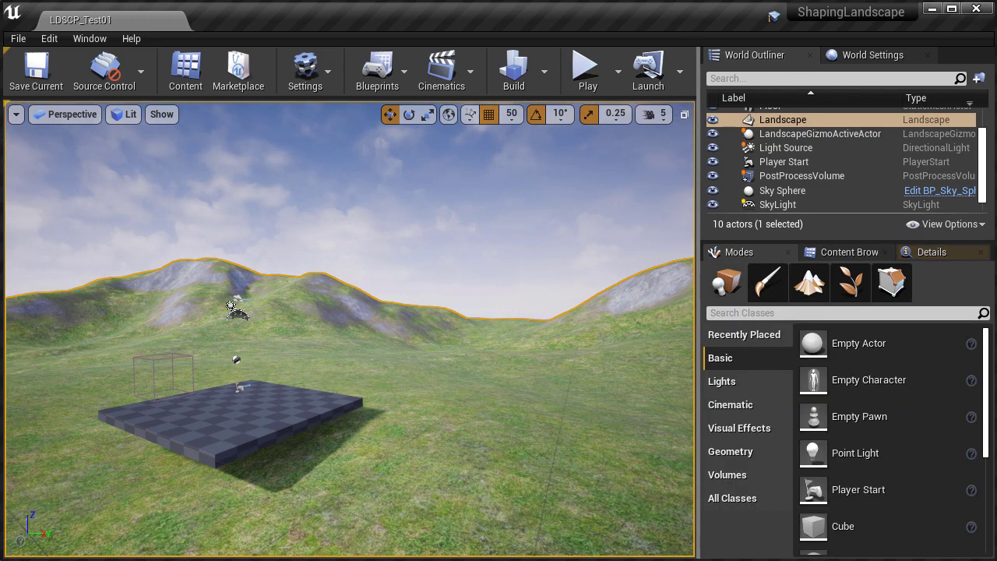
{"action": "left_click", "coordinate": [946, 253]}
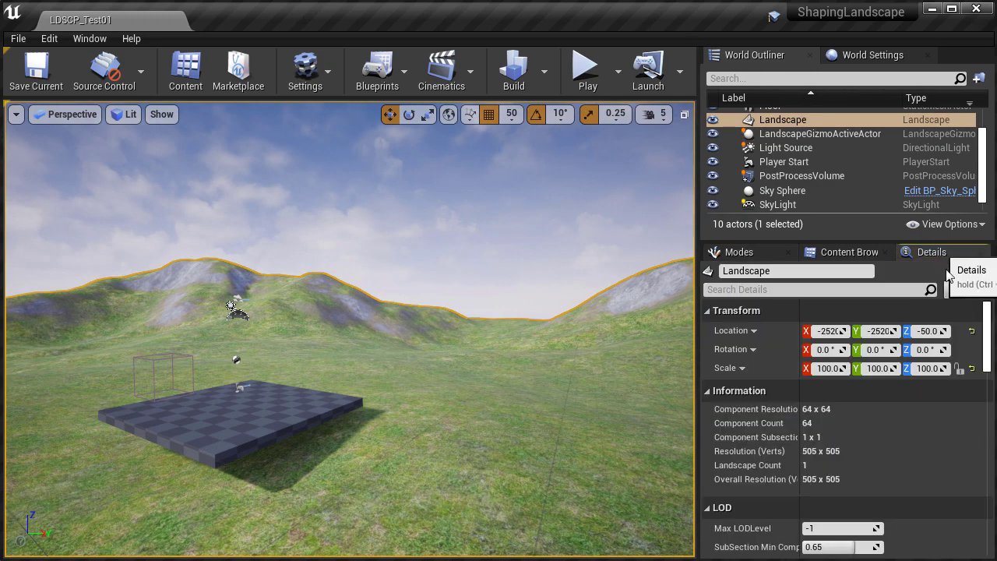
{"action": "scroll", "coordinate": [986, 326], "scroll_direction": "down", "scroll_amount": 5}
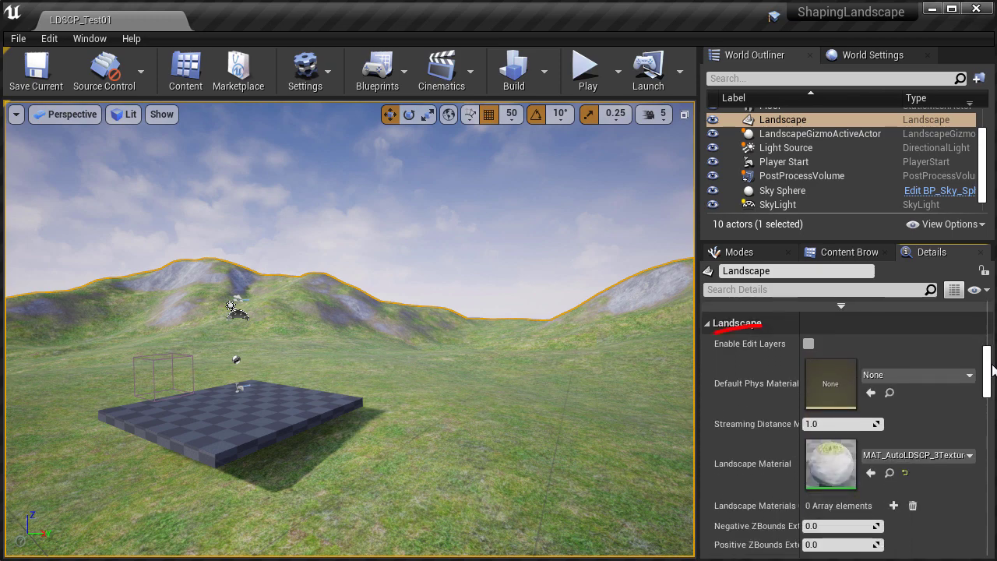
{"action": "left_click", "coordinate": [808, 345]}
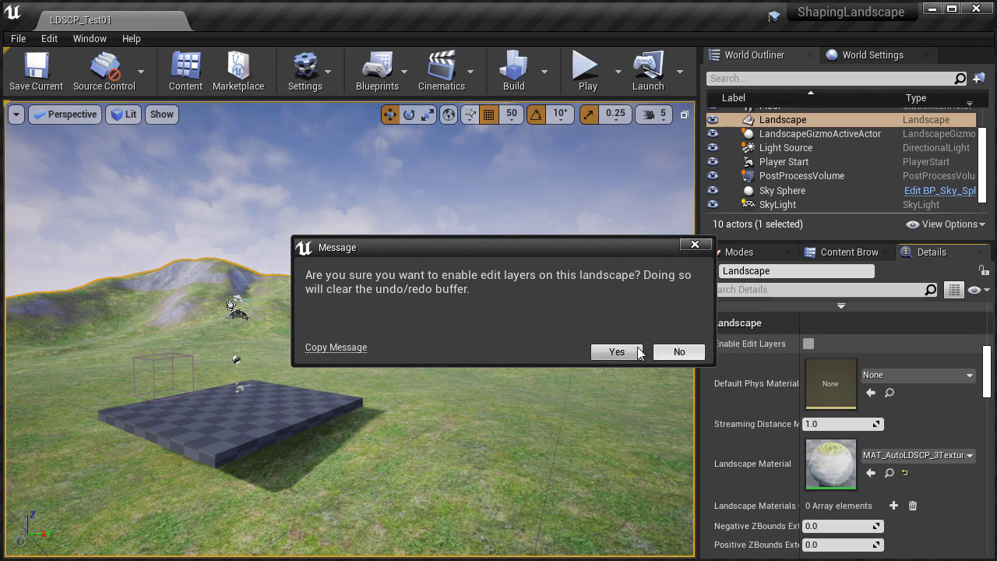
{"action": "left_click", "coordinate": [608, 351]}
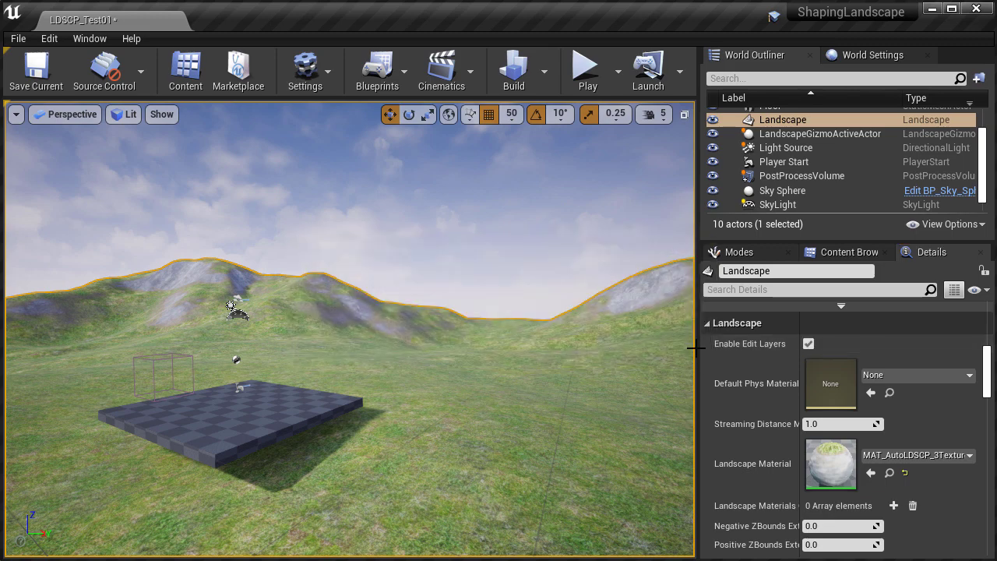
- Check the grassy landscape's edit layer in the Landscape Sculpt and Paint modes
{"action": "left_click", "coordinate": [744, 252]}
{"action": "left_click", "coordinate": [819, 291]}
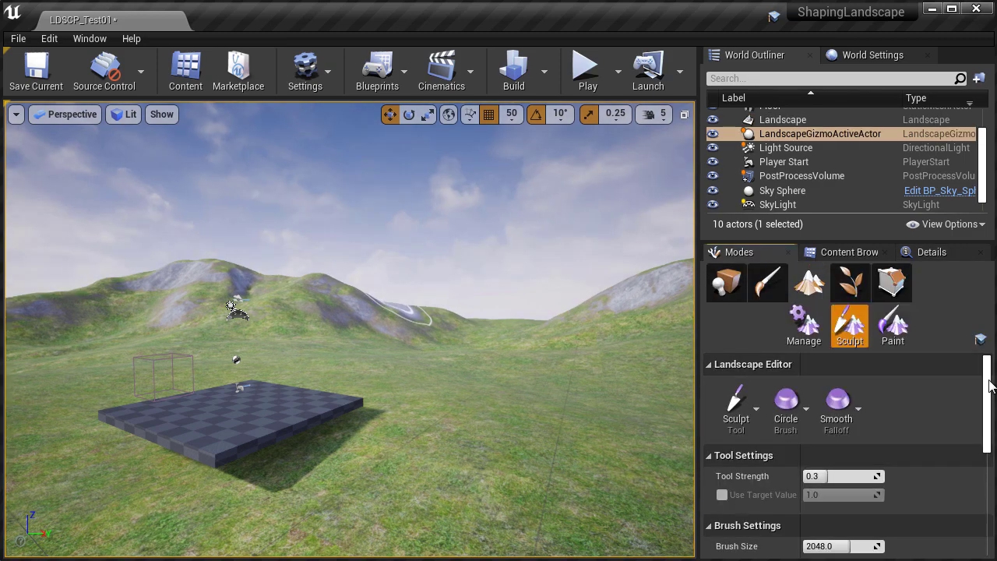
{"action": "left_click_drag", "start_coordinate": [992, 388], "coordinate": [993, 451]}
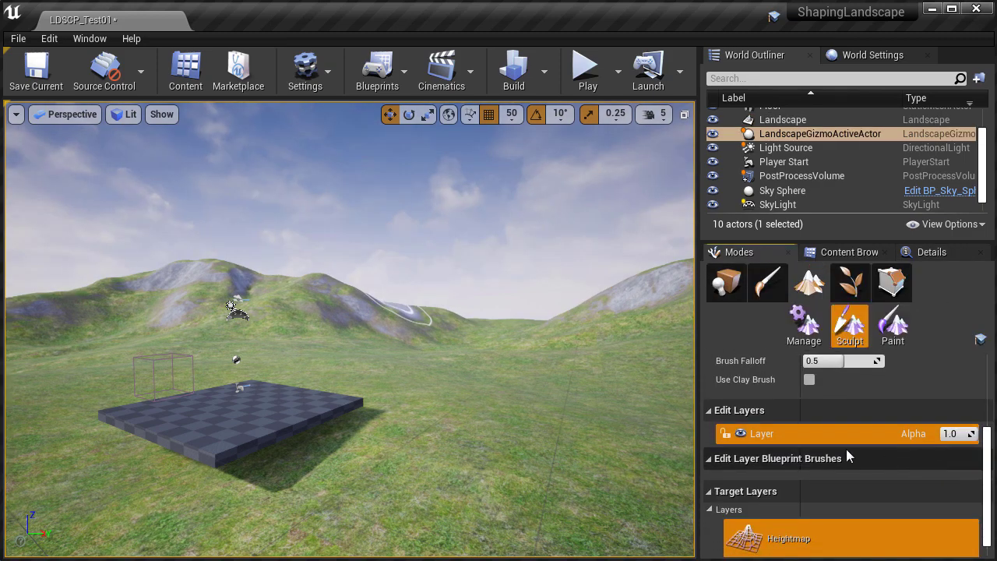
{"action": "left_click", "coordinate": [900, 319]}
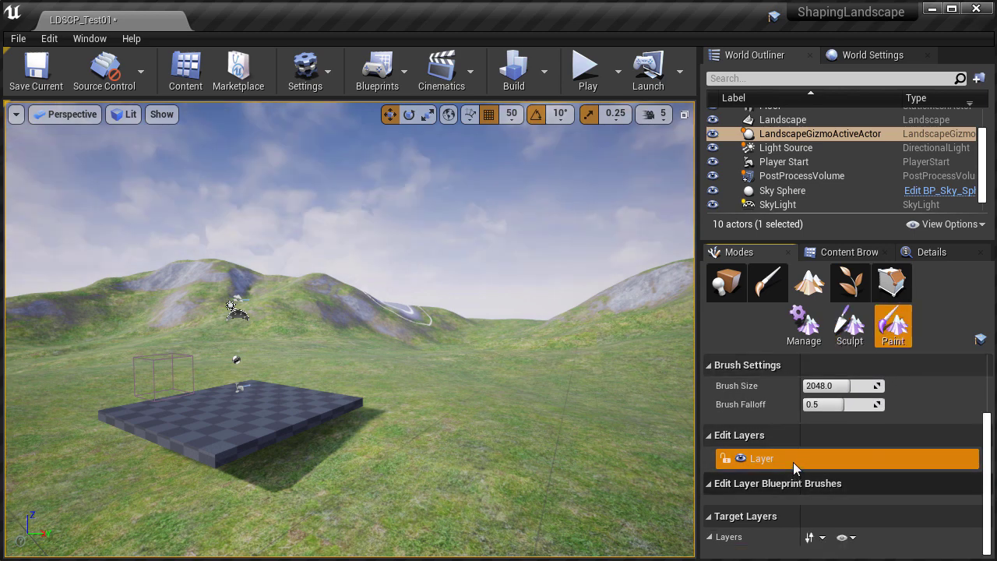
{"action": "left_click", "coordinate": [849, 323]}
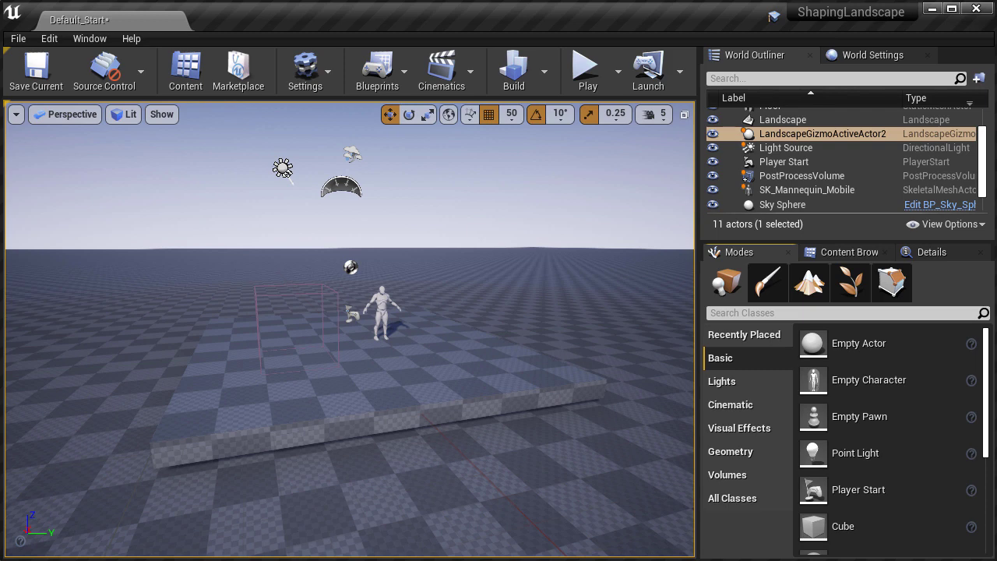
- Enter Landscape sculpting in the Default_Start level, show the Edit Layers section, and view the flat landscape from farther away
{"action": "left_click", "coordinate": [808, 285]}
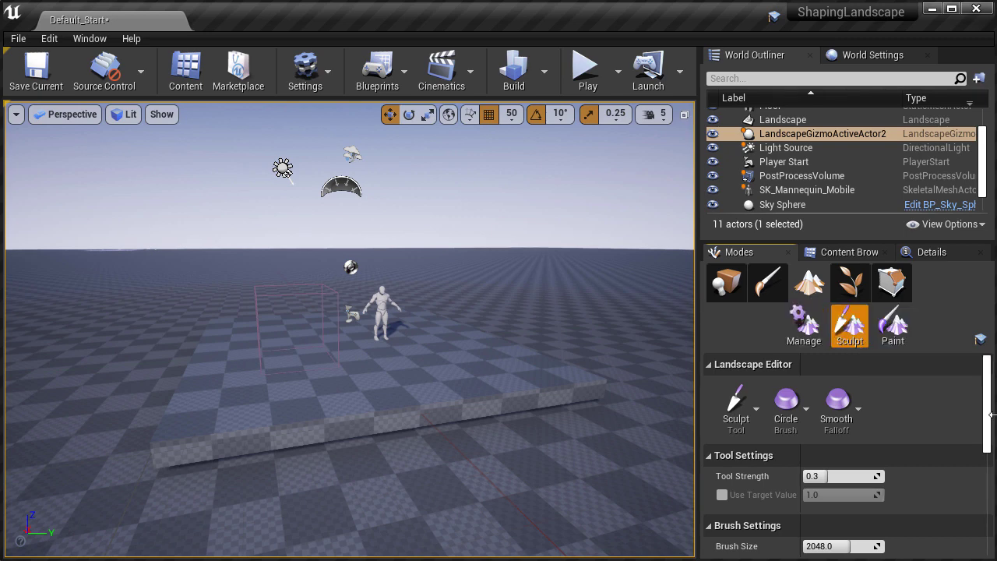
{"action": "scroll", "coordinate": [992, 455], "scroll_direction": "down", "scroll_amount": 4}
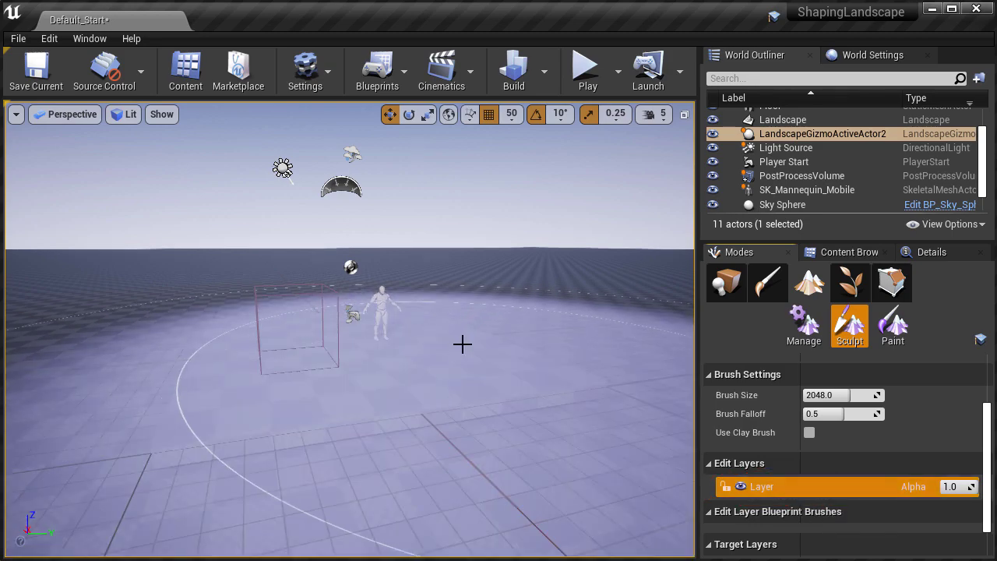
{"action": "key", "text": "s"}
{"action": "mouse_move", "coordinate": [463, 344]}
{"action": "right_mouse_down"}
{"action": "mouse_move", "coordinate": [472, 399]}
{"action": "mouse_move", "coordinate": [464, 347]}
{"action": "right_mouse_up"}
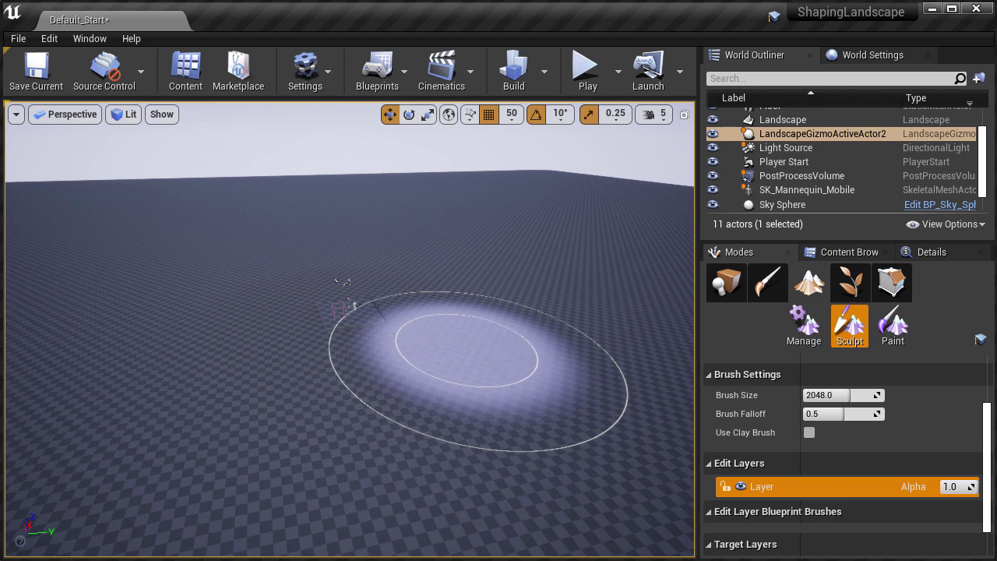
- Detach the Modes panel into a floating window, enlarge it, and switch the viewport to full-screen immersive view of the flat landscape
{"action": "left_click_drag", "start_coordinate": [744, 249], "coordinate": [761, 2]}
{"action": "left_click_drag", "start_coordinate": [861, 2], "coordinate": [842, 44]}
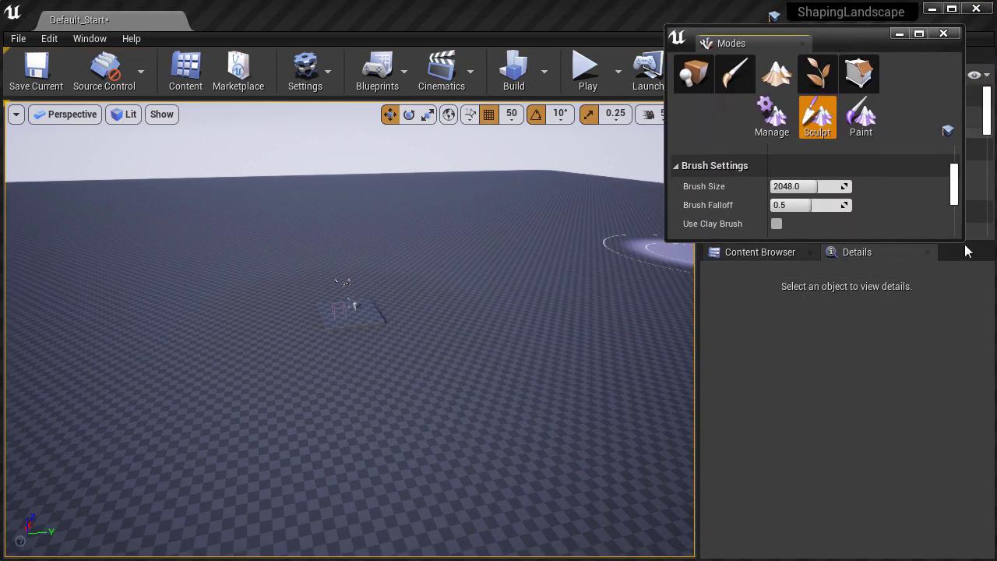
{"action": "left_click_drag", "start_coordinate": [963, 244], "coordinate": [988, 537]}
{"action": "key", "text": "F11"}
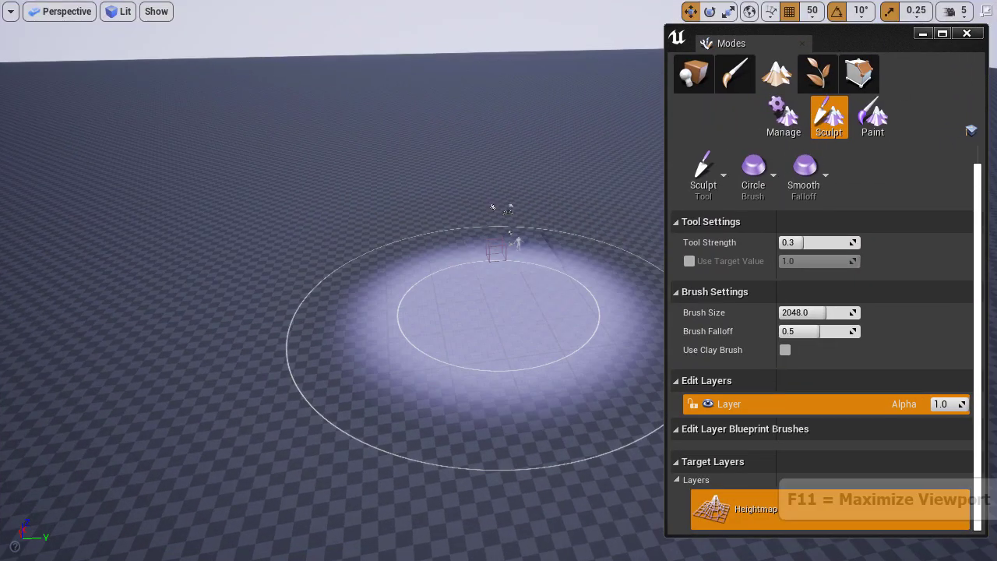
{"action": "key", "text": "d"}
{"action": "right_click_drag", "start_coordinate": [335, 312], "coordinate": [279, 329]}
{"action": "right_click_drag", "start_coordinate": [401, 289], "coordinate": [506, 297]}
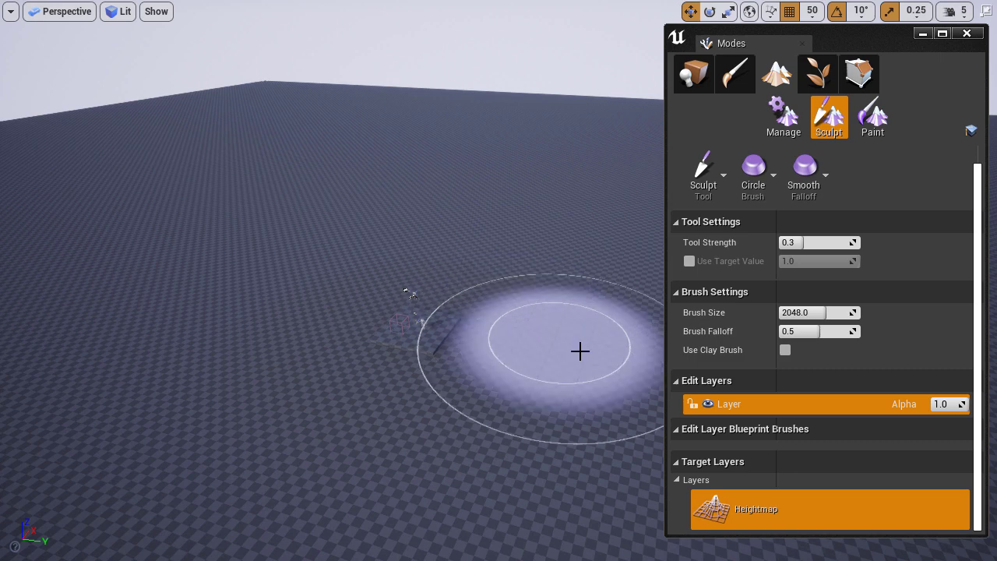
- Create a second edit layer and set the Sculpt tool's strength to 0.2 with the Circle brush
{"action": "right_click", "coordinate": [756, 405]}
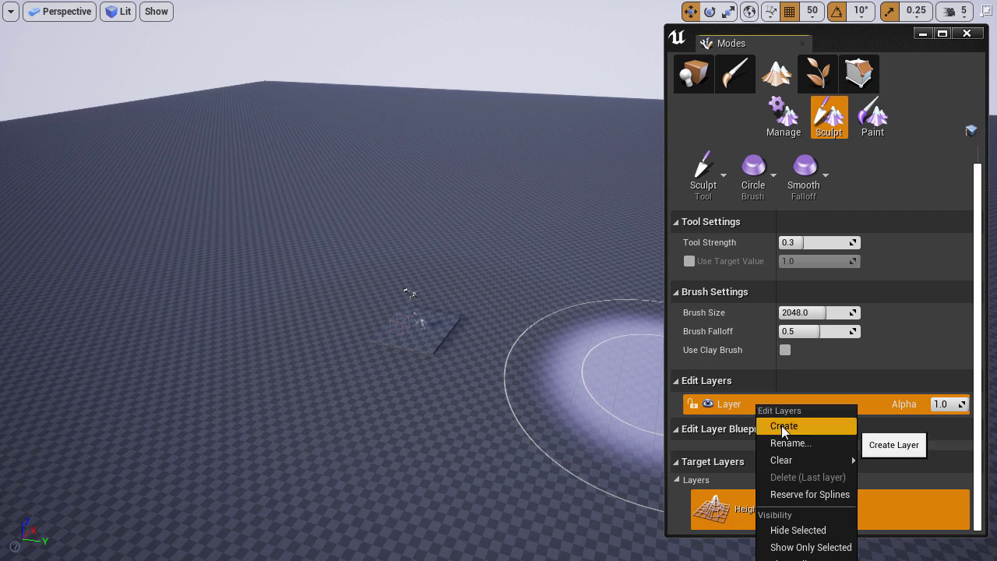
{"action": "left_click", "coordinate": [783, 427]}
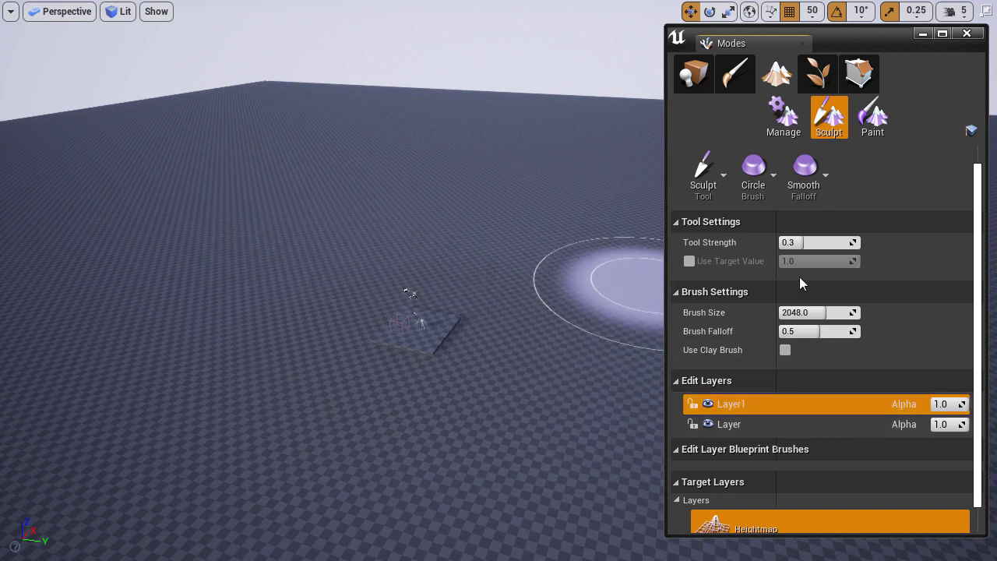
{"action": "scroll", "coordinate": [825, 261], "scroll_direction": "up", "scroll_amount": 1}
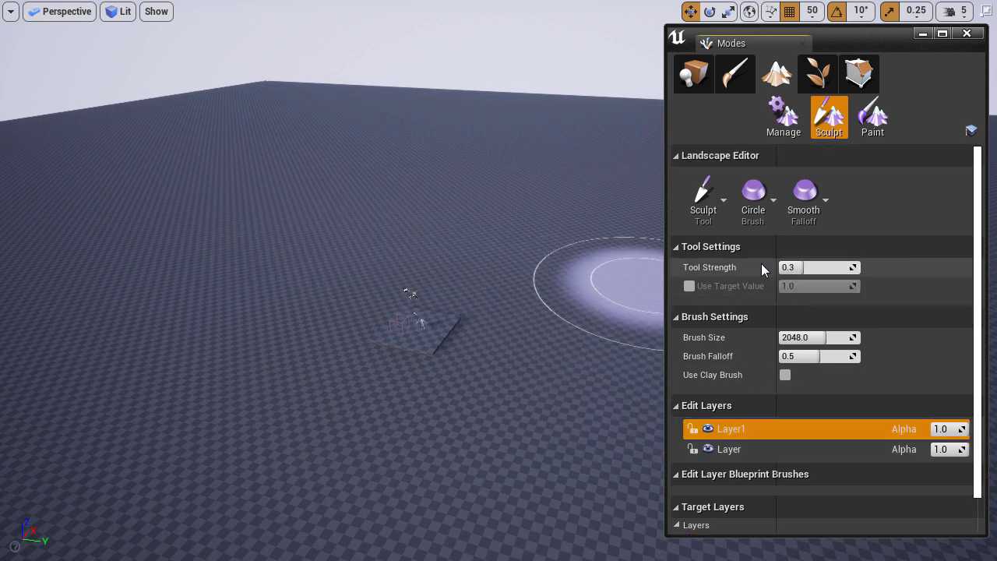
{"action": "left_click", "coordinate": [709, 203]}
{"action": "left_click", "coordinate": [773, 86]}
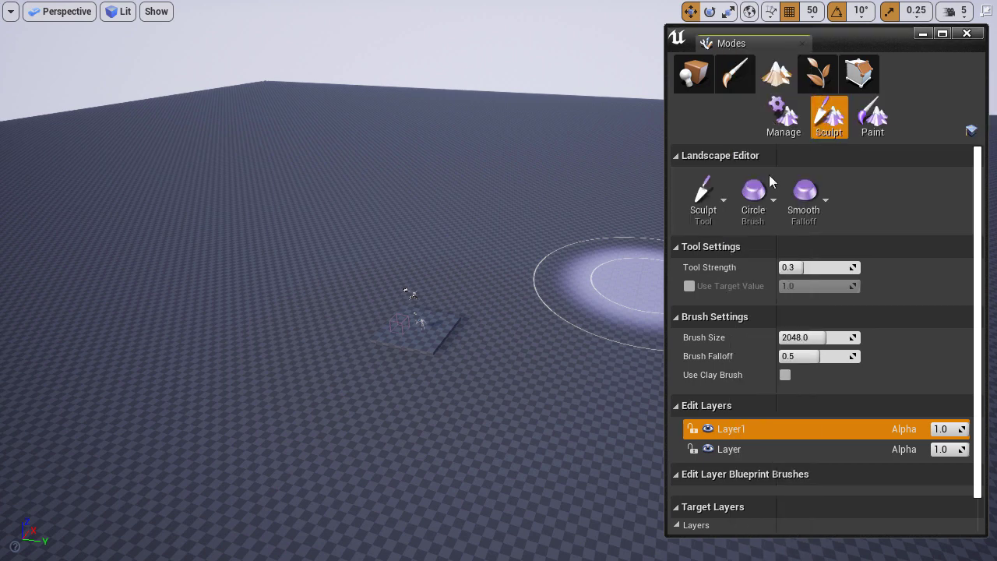
{"action": "left_click", "coordinate": [772, 206]}
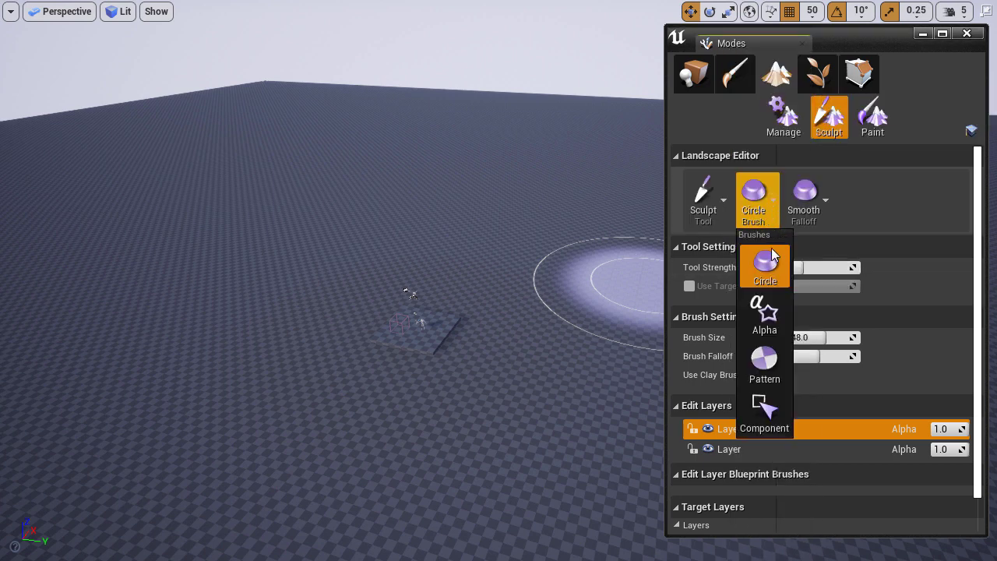
{"action": "left_click", "coordinate": [768, 263]}
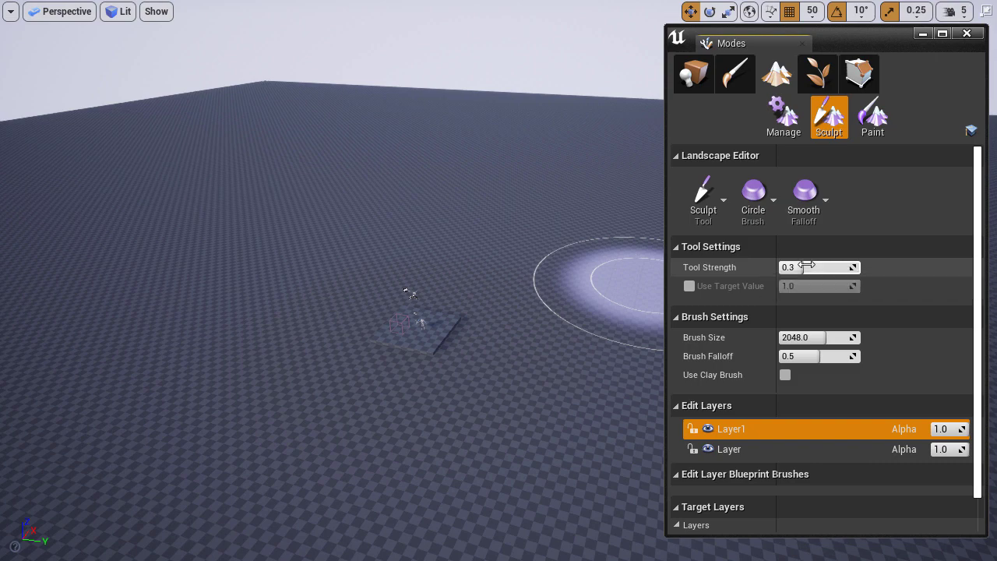
{"action": "type", "text": "0.2"}
{"action": "key", "text": "Return"}
- Sculpt a range of rolling hills behind and beside the small platform on the new edit layer
{"action": "key", "text": "w"}
{"action": "right_click_drag", "start_coordinate": [456, 263], "coordinate": [397, 265]}
{"action": "mouse_move", "coordinate": [312, 211]}
{"action": "left_mouse_down"}
{"action": "mouse_move", "coordinate": [457, 205]}
{"action": "mouse_move", "coordinate": [189, 230]}
{"action": "mouse_move", "coordinate": [614, 269]}
{"action": "left_mouse_up"}
{"action": "key", "text": "s"}
{"action": "right_click_drag", "start_coordinate": [614, 269], "coordinate": [701, 254]}
{"action": "mouse_move", "coordinate": [418, 223]}
{"action": "left_mouse_down"}
{"action": "mouse_move", "coordinate": [425, 219]}
{"action": "mouse_move", "coordinate": [91, 295]}
{"action": "mouse_move", "coordinate": [568, 234]}
{"action": "mouse_move", "coordinate": [554, 325]}
{"action": "left_mouse_up"}
{"action": "right_click_drag", "start_coordinate": [554, 325], "coordinate": [635, 351]}
{"action": "mouse_move", "coordinate": [250, 179]}
{"action": "left_mouse_down"}
{"action": "mouse_move", "coordinate": [234, 170]}
{"action": "mouse_move", "coordinate": [261, 175]}
{"action": "left_mouse_up"}
{"action": "right_click_drag", "start_coordinate": [261, 175], "coordinate": [187, 160]}
{"action": "key", "text": "w"}
{"action": "mouse_move", "coordinate": [382, 249]}
{"action": "right_mouse_down"}
{"action": "mouse_move", "coordinate": [394, 148]}
{"action": "mouse_move", "coordinate": [380, 191]}
{"action": "right_mouse_up"}
{"action": "key", "text": "s"}
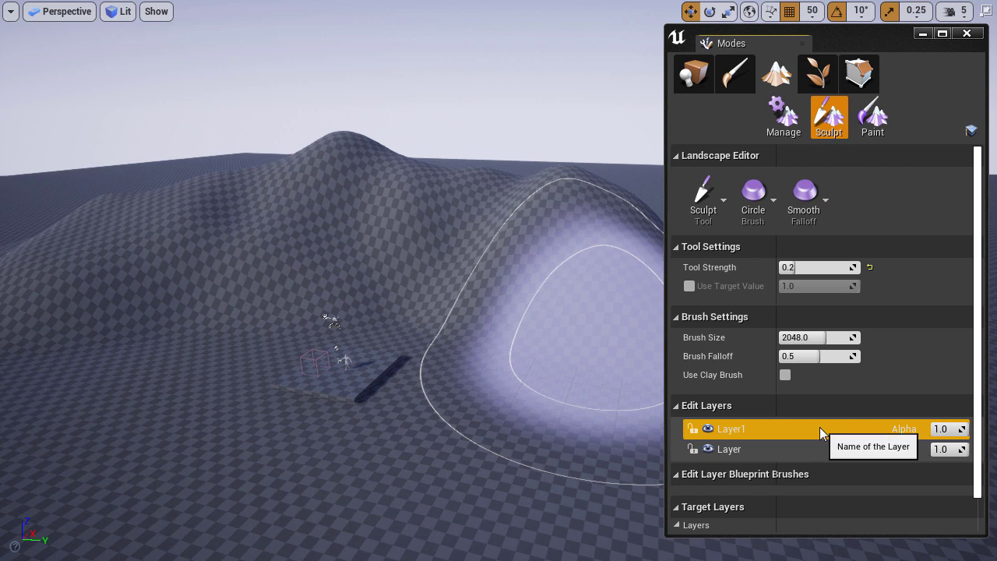
- Toggle Layer1's visibility off and on to compare the landscape with and without the hills, and check the viewport's Realtime option
{"action": "left_click", "coordinate": [709, 429]}
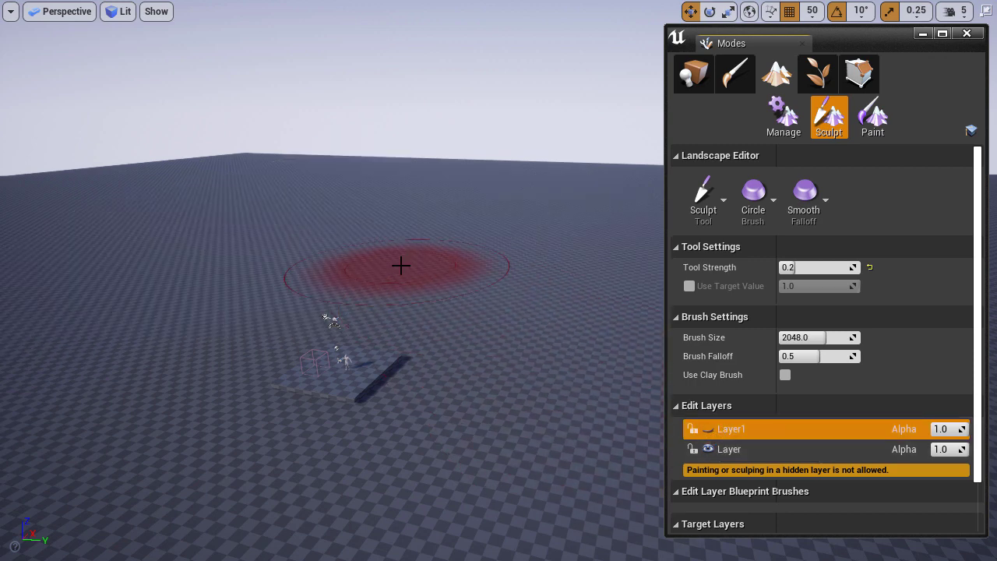
{"action": "left_click", "coordinate": [11, 12]}
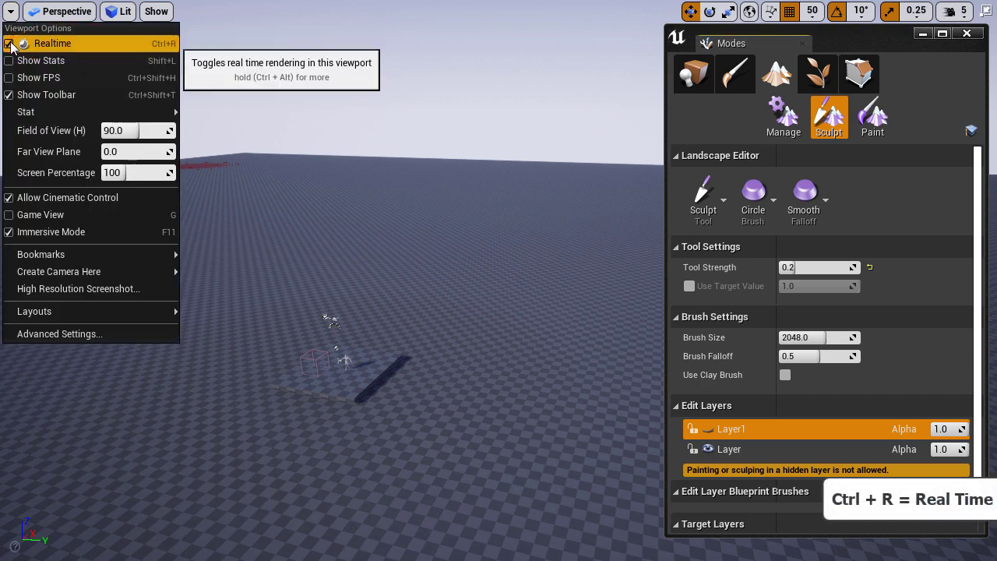
{"action": "right_click_drag", "start_coordinate": [376, 112], "coordinate": [363, 132]}
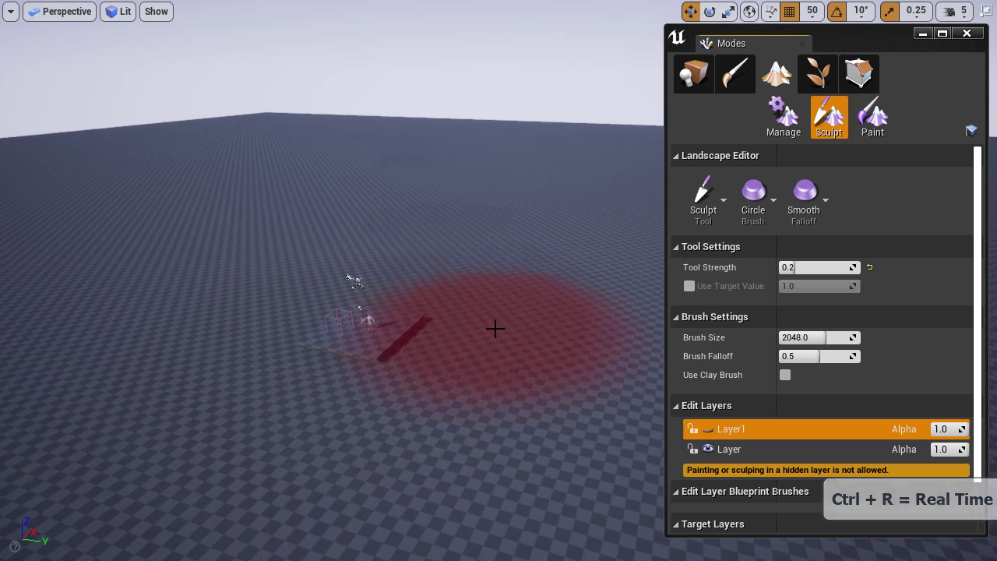
{"action": "left_click", "coordinate": [709, 429]}
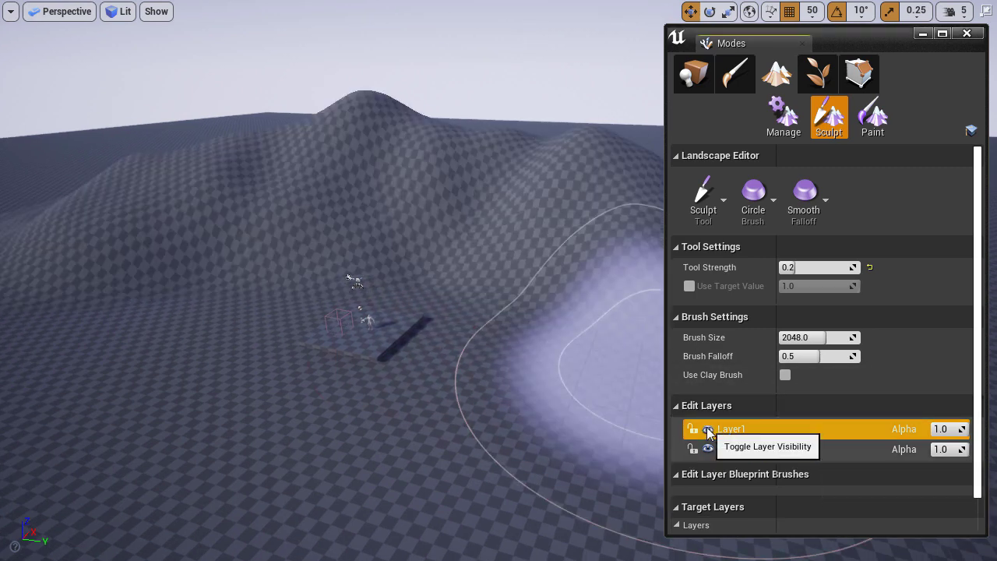
{"action": "left_click", "coordinate": [708, 429]}
{"action": "left_click", "coordinate": [708, 430]}
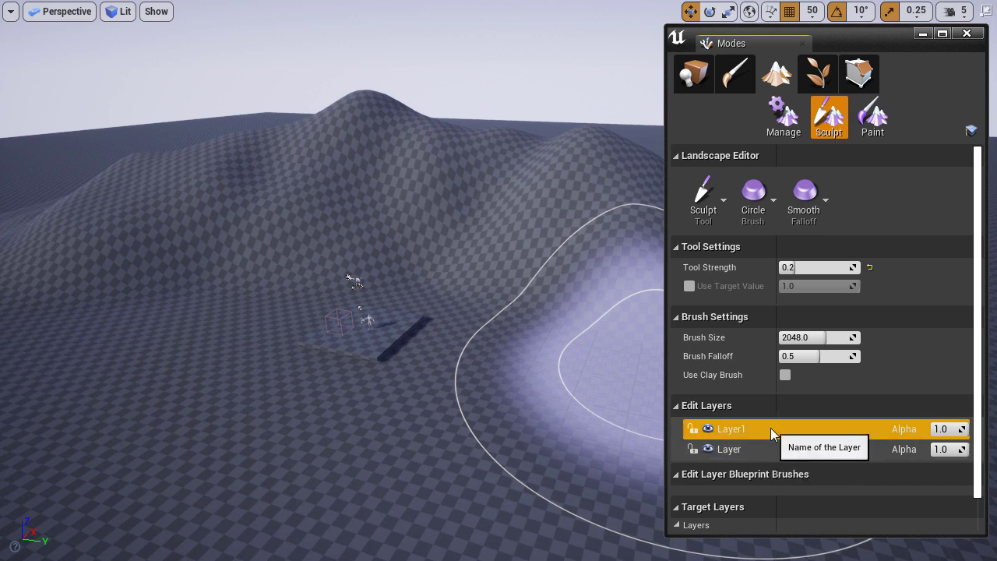
- Rename the original edit layer as Base and lock it
{"action": "left_click", "coordinate": [731, 450]}
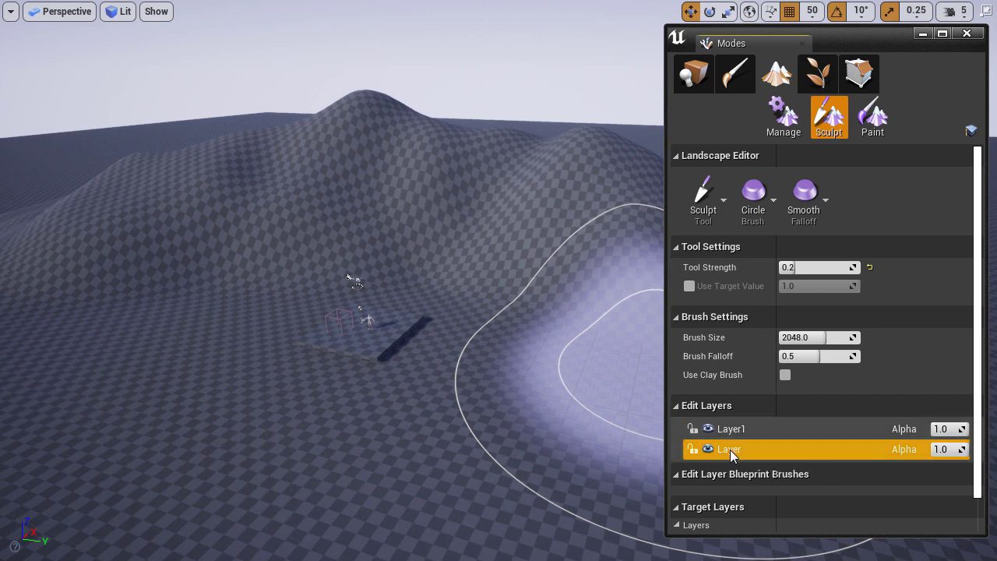
{"action": "right_click", "coordinate": [731, 455]}
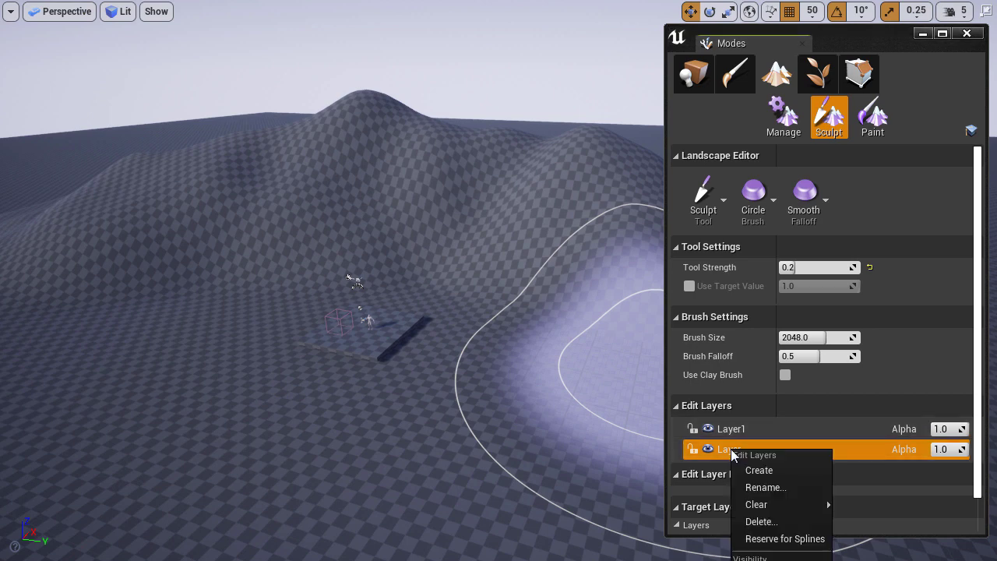
{"action": "left_click", "coordinate": [755, 488]}
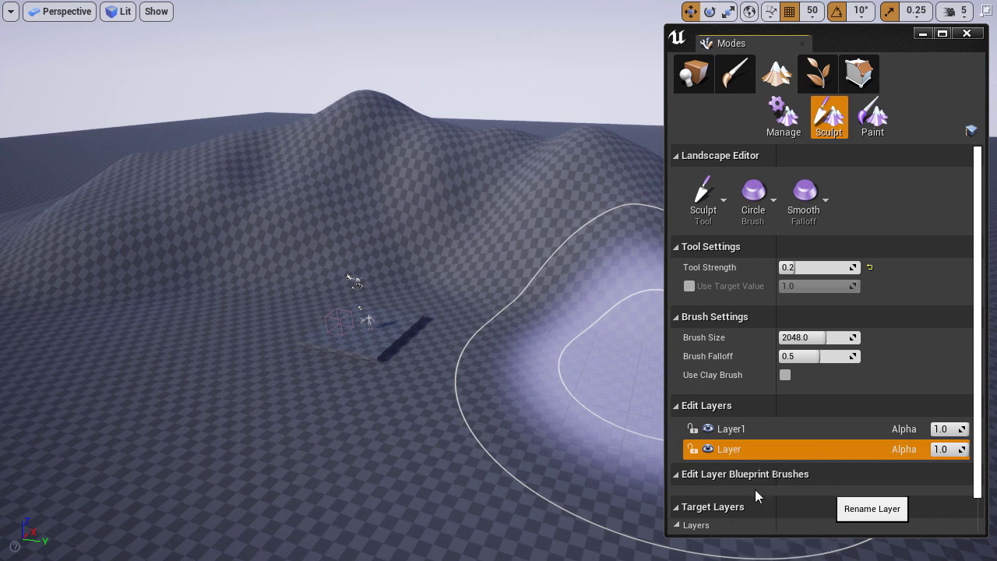
{"action": "type", "text": "Base"}
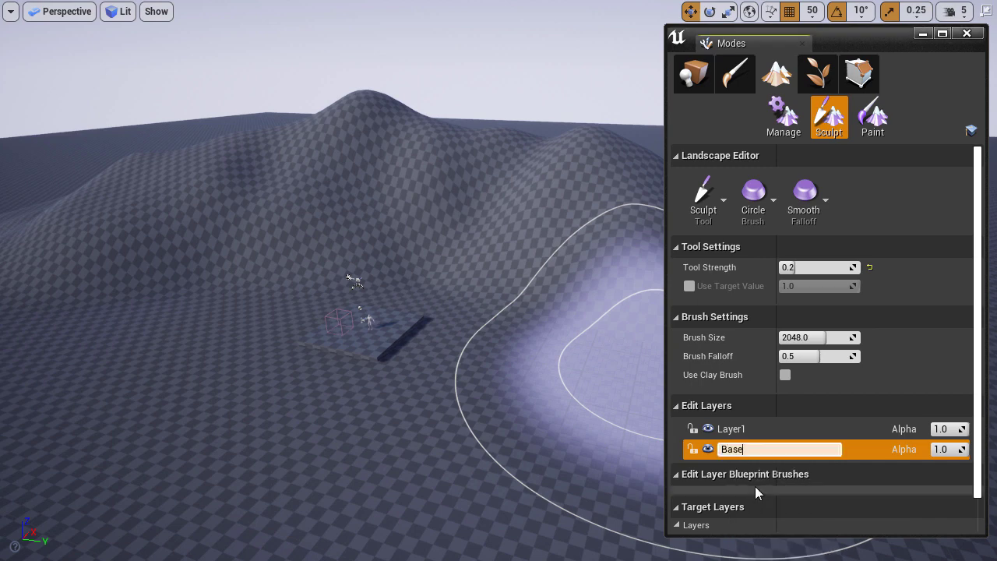
{"action": "key", "text": "Return"}
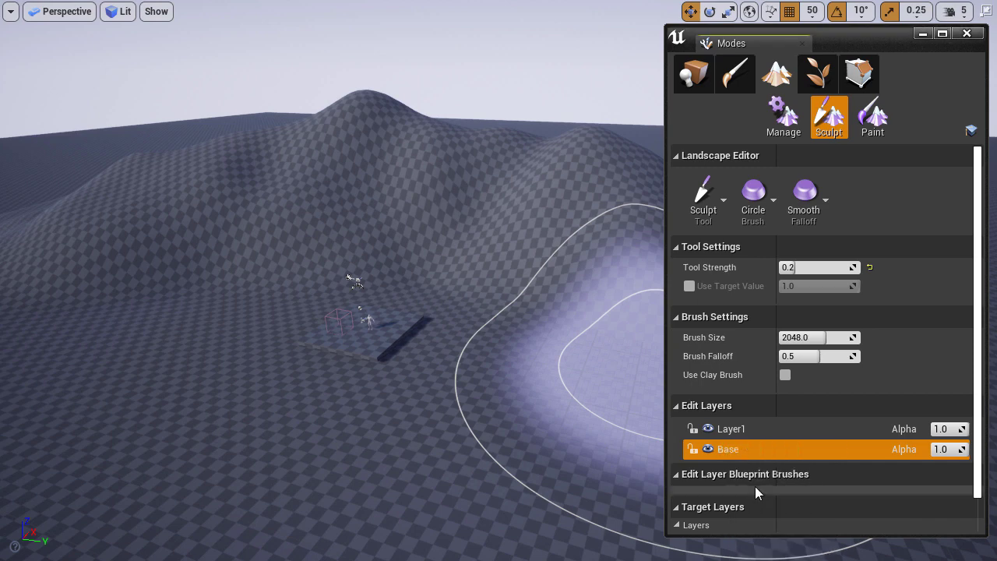
{"action": "left_click", "coordinate": [693, 449]}
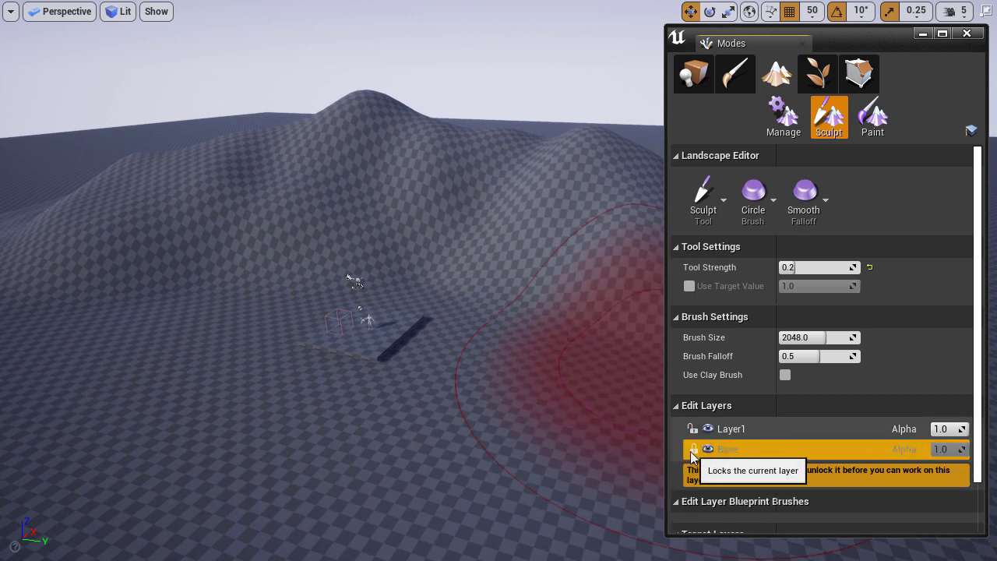
- Rename the sculpted edit layer Layer1 as Blockout
{"action": "left_click", "coordinate": [759, 432]}
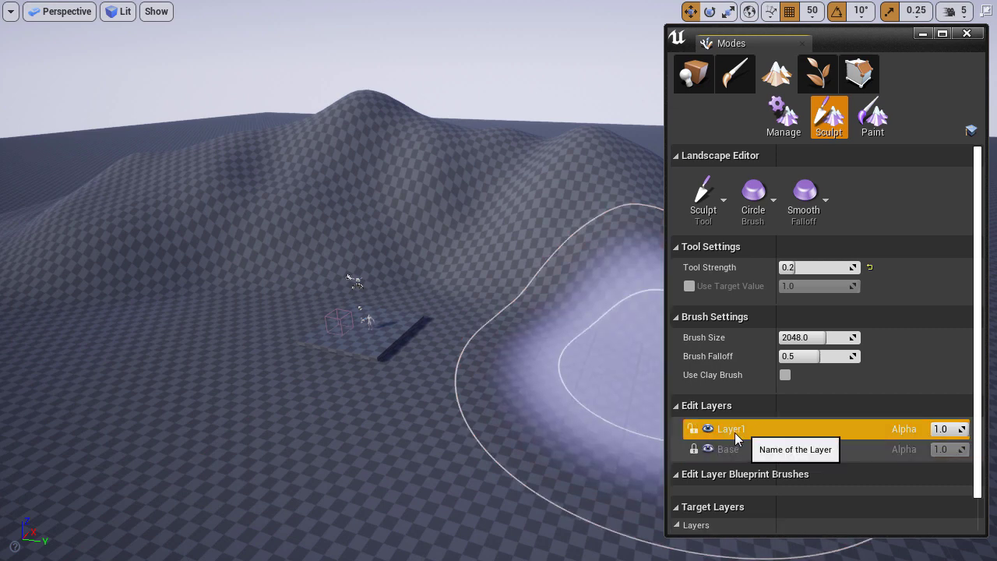
{"action": "double_click", "coordinate": [735, 431]}
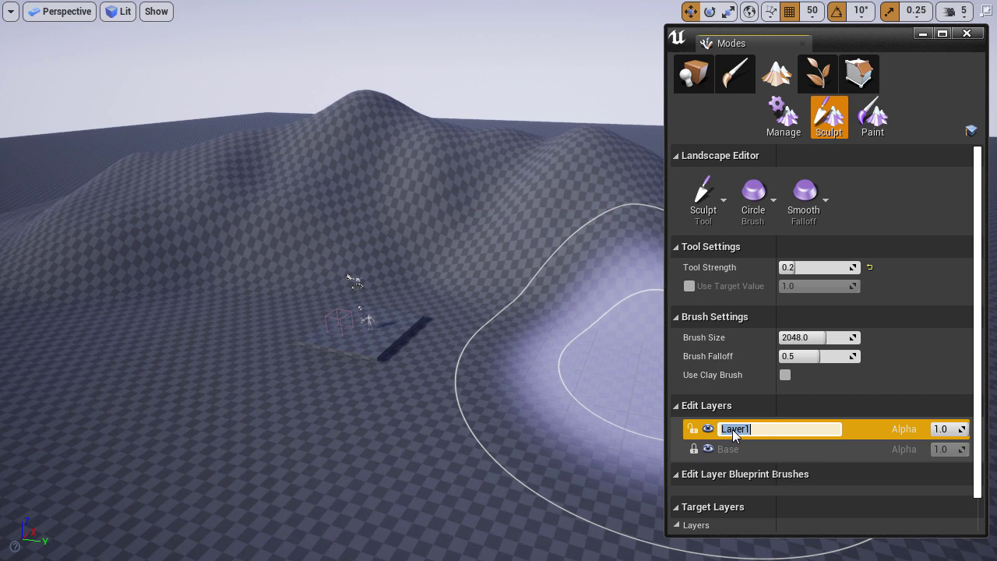
{"action": "type", "text": "Blockout"}
{"action": "key", "text": "Return"}
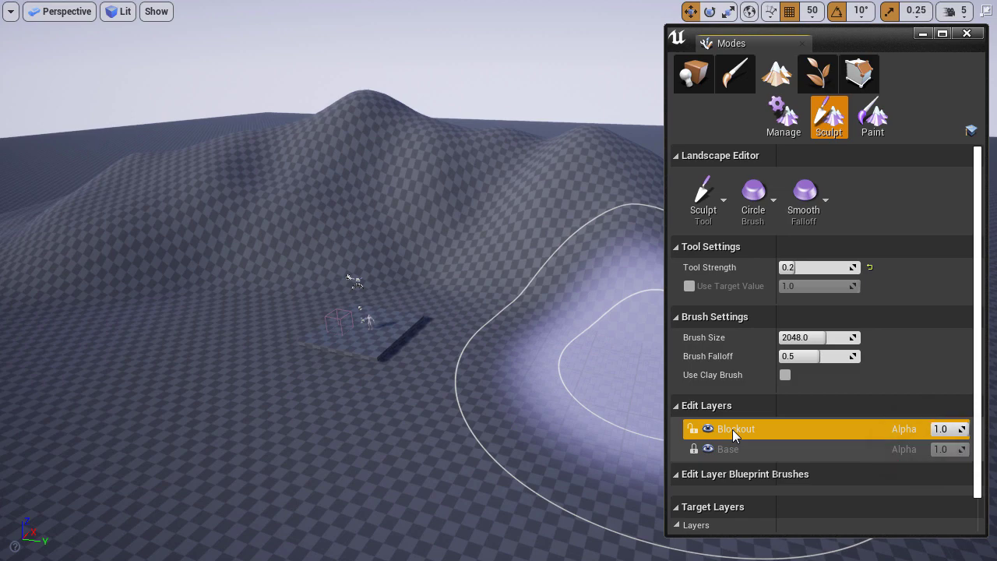
- Try lowering the Blockout layer's alpha to 0.8 and then to 0.5
{"action": "mouse_move", "coordinate": [516, 264]}
{"action": "right_mouse_down"}
{"action": "mouse_move", "coordinate": [562, 267]}
{"action": "mouse_move", "coordinate": [586, 304]}
{"action": "right_mouse_up"}
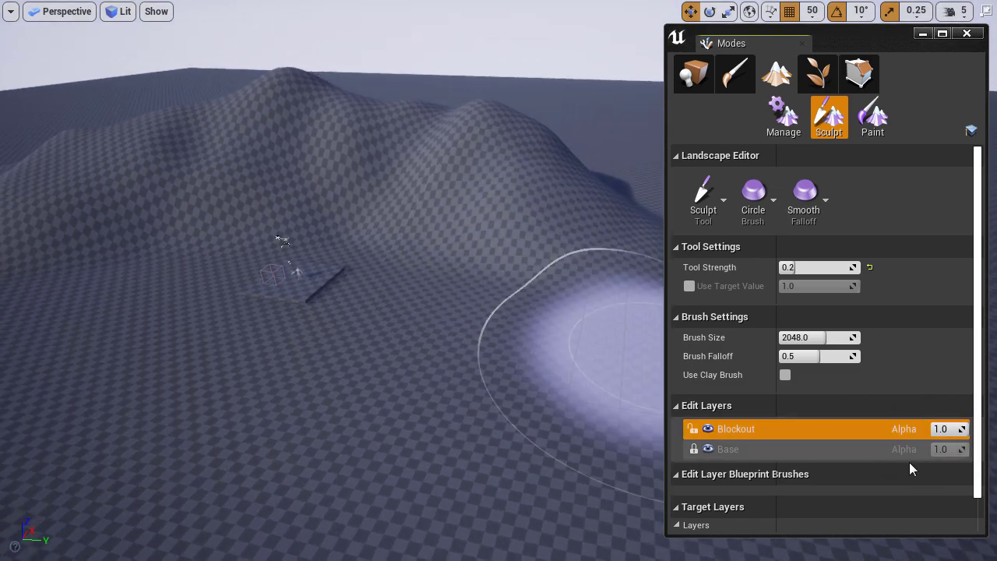
{"action": "left_click", "coordinate": [945, 433]}
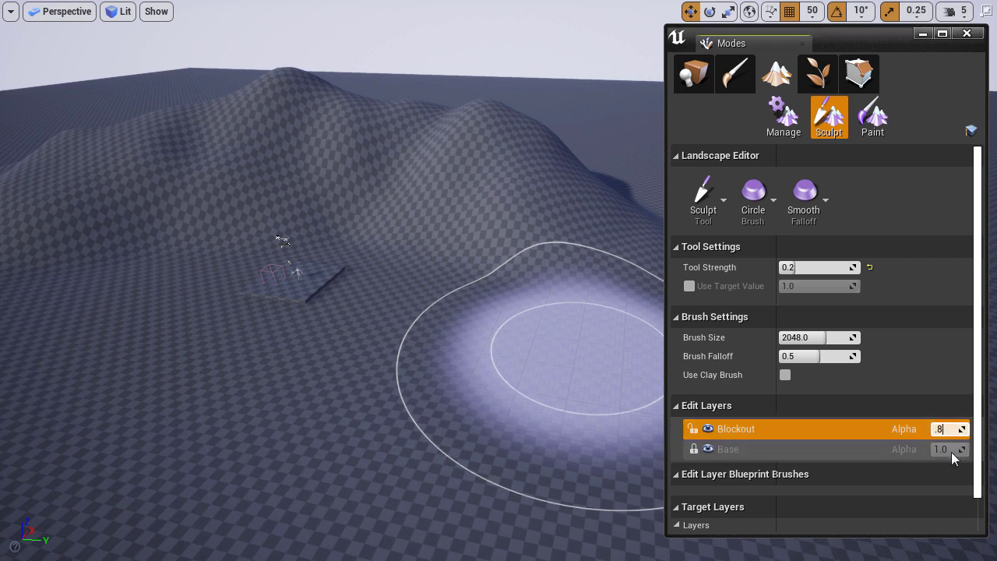
{"action": "type", "text": ".8"}
{"action": "key", "text": "Return"}
{"action": "type", "text": "."}
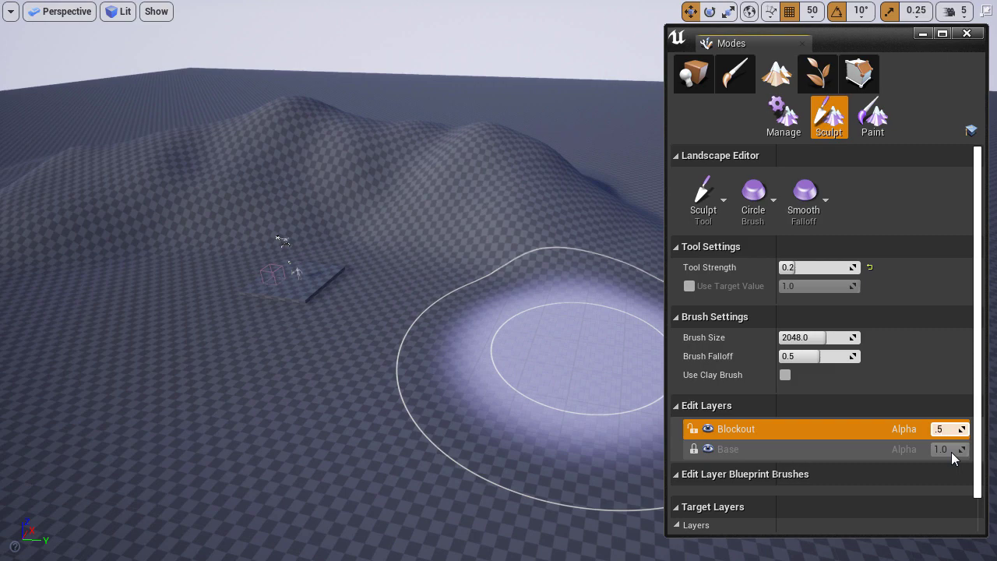
{"action": "type", "text": "5"}
{"action": "key", "text": "Return"}
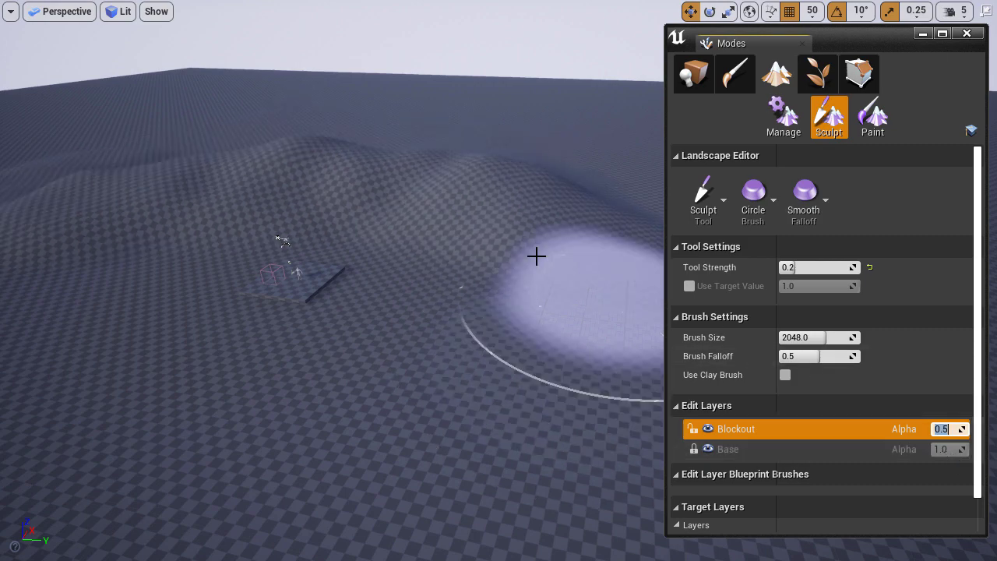
- Set the Blockout layer's alpha to -1.0 to invert the hills, and toggle its visibility to compare
{"action": "key", "text": "w"}
{"action": "mouse_move", "coordinate": [537, 257]}
{"action": "right_mouse_down"}
{"action": "mouse_move", "coordinate": [531, 267]}
{"action": "mouse_move", "coordinate": [535, 206]}
{"action": "mouse_move", "coordinate": [535, 263]}
{"action": "mouse_move", "coordinate": [521, 267]}
{"action": "right_mouse_up"}
{"action": "key", "text": "s"}
{"action": "left_click_drag", "start_coordinate": [954, 430], "coordinate": [932, 430]}
{"action": "key", "text": "w"}
{"action": "mouse_move", "coordinate": [485, 330]}
{"action": "right_mouse_down"}
{"action": "mouse_move", "coordinate": [485, 308]}
{"action": "mouse_move", "coordinate": [343, 386]}
{"action": "right_mouse_up"}
{"action": "key", "text": "d"}
{"action": "left_click_drag", "start_coordinate": [943, 430], "coordinate": [935, 431]}
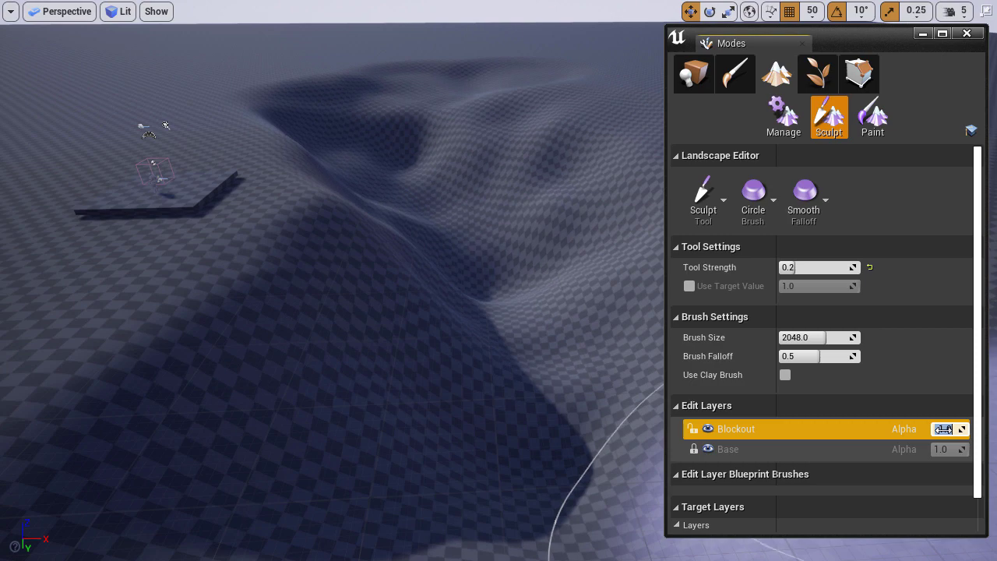
{"action": "key", "text": "s"}
{"action": "mouse_move", "coordinate": [452, 254]}
{"action": "right_mouse_down"}
{"action": "mouse_move", "coordinate": [452, 236]}
{"action": "mouse_move", "coordinate": [450, 245]}
{"action": "right_mouse_up"}
{"action": "left_click", "coordinate": [708, 428]}
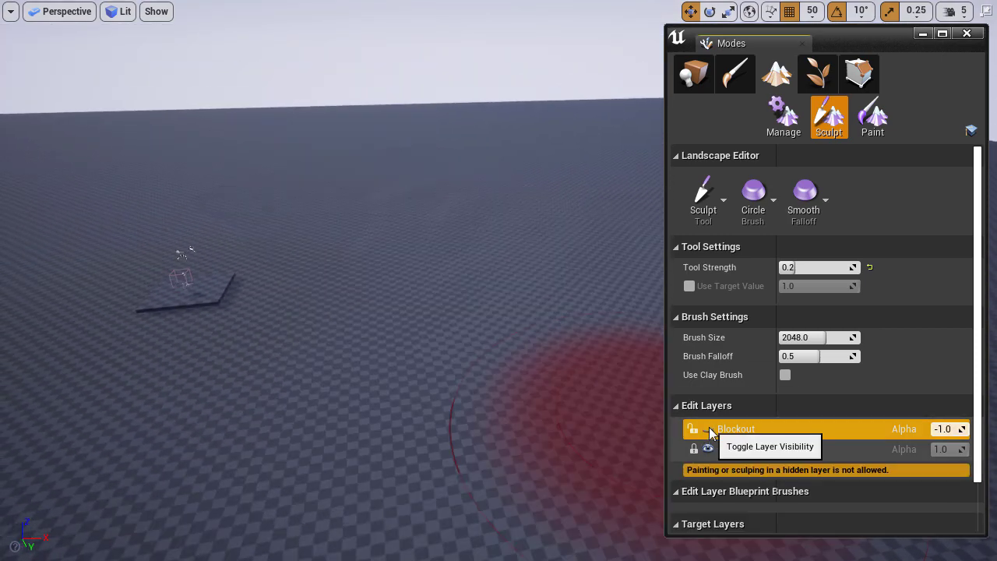
{"action": "left_click", "coordinate": [709, 429]}
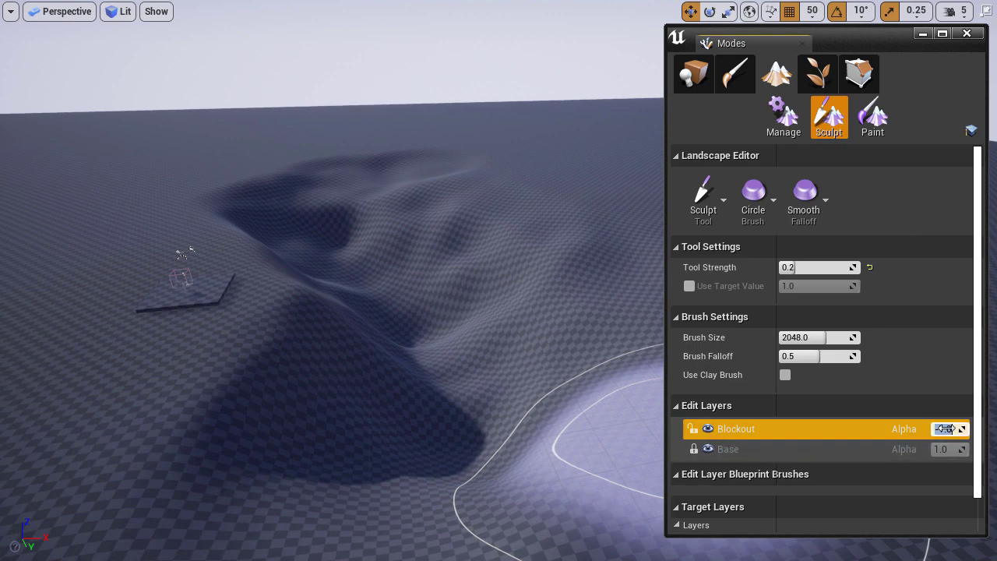
- Set the Blockout layer's alpha to 1.0
{"action": "type", "text": "1"}
{"action": "key", "text": "Return"}
{"action": "mouse_move", "coordinate": [467, 273]}
{"action": "right_mouse_down"}
{"action": "mouse_move", "coordinate": [421, 273]}
{"action": "mouse_move", "coordinate": [483, 268]}
{"action": "mouse_move", "coordinate": [483, 289]}
{"action": "mouse_move", "coordinate": [429, 301]}
{"action": "mouse_move", "coordinate": [442, 306]}
{"action": "right_mouse_up"}
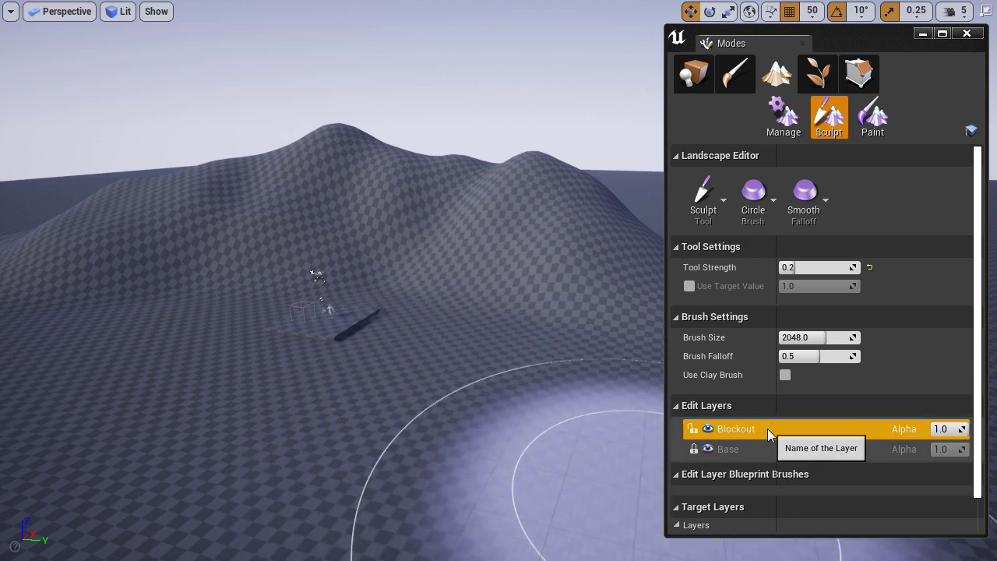
- Create another edit layer named Detail and switch the sculpting tool to Erosion
{"action": "right_click", "coordinate": [767, 428]}
{"action": "left_click", "coordinate": [791, 450]}
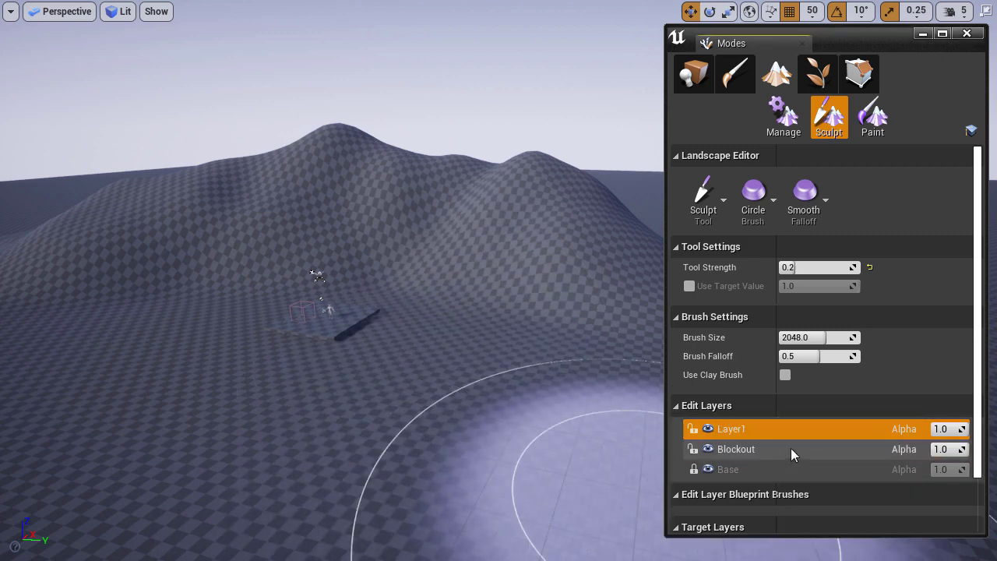
{"action": "double_click", "coordinate": [739, 430]}
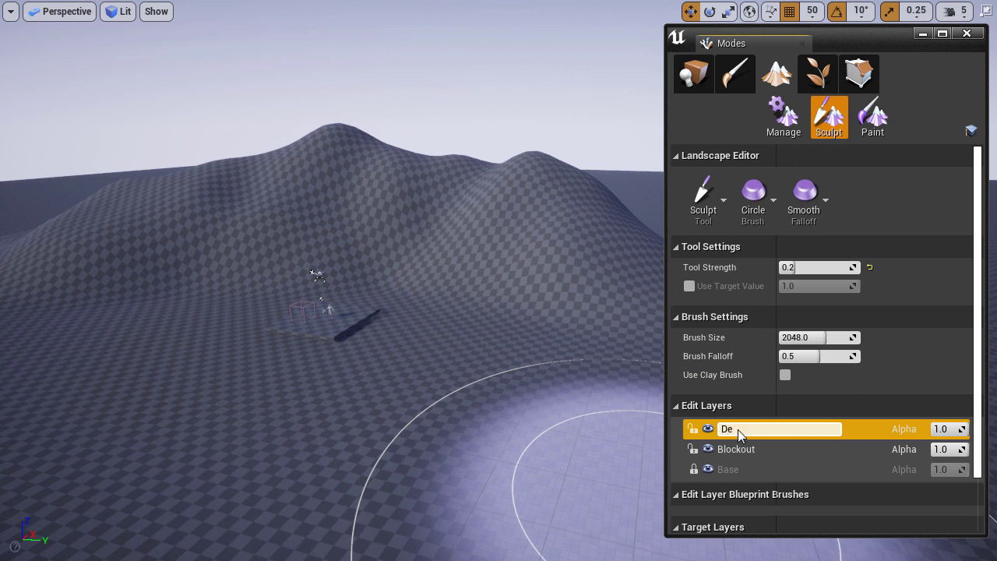
{"action": "left_click", "coordinate": [727, 217]}
{"action": "left_click", "coordinate": [767, 330]}
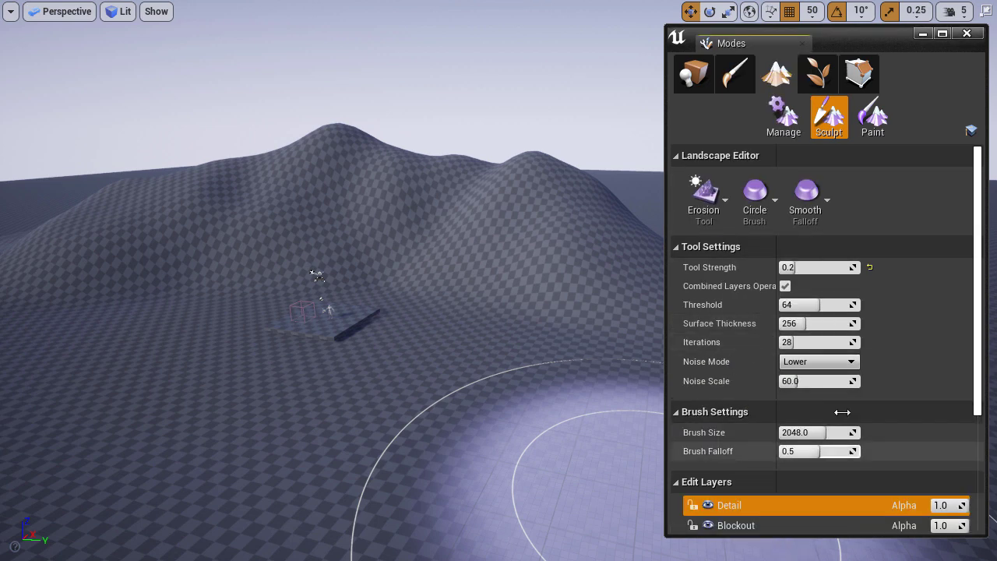
- Reduce the erosion brush size to 1502 over the hill beside the platform
{"action": "right_click_drag", "start_coordinate": [408, 241], "coordinate": [414, 250]}
{"action": "scroll", "coordinate": [811, 508], "scroll_direction": "down", "scroll_amount": 2}
{"action": "mouse_move", "coordinate": [583, 371]}
{"action": "right_mouse_down"}
{"action": "mouse_move", "coordinate": [631, 328]}
{"action": "mouse_move", "coordinate": [630, 421]}
{"action": "mouse_move", "coordinate": [628, 374]}
{"action": "right_mouse_up"}
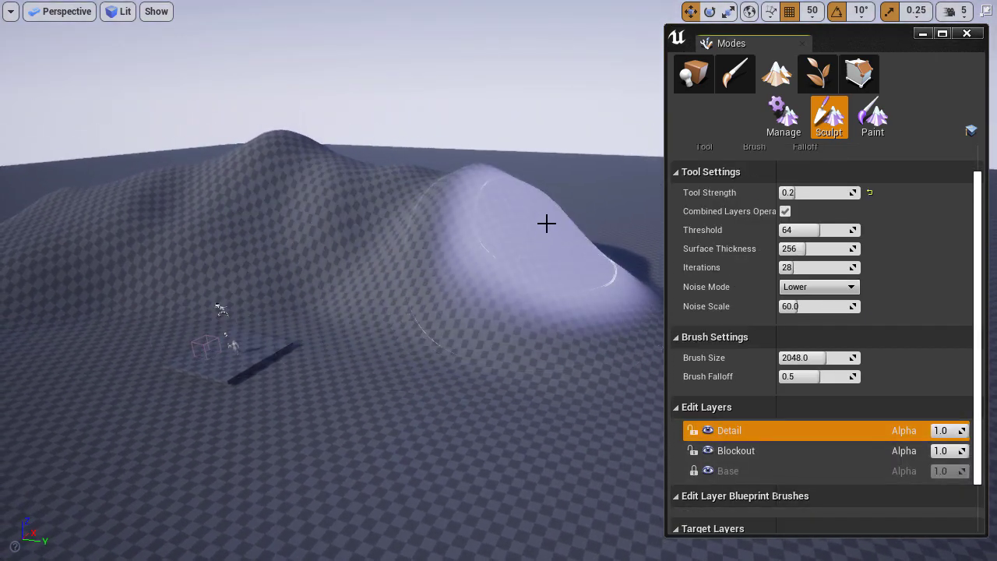
{"action": "right_click_drag", "start_coordinate": [508, 236], "coordinate": [505, 247]}
{"action": "key", "text": "bracketleft"}
{"action": "key", "text": "bracketleft"}
{"action": "key", "text": "bracketleft"}
{"action": "key", "text": "bracketleft"}
{"action": "key", "text": "bracketleft"}
{"action": "key", "text": "bracketleft"}
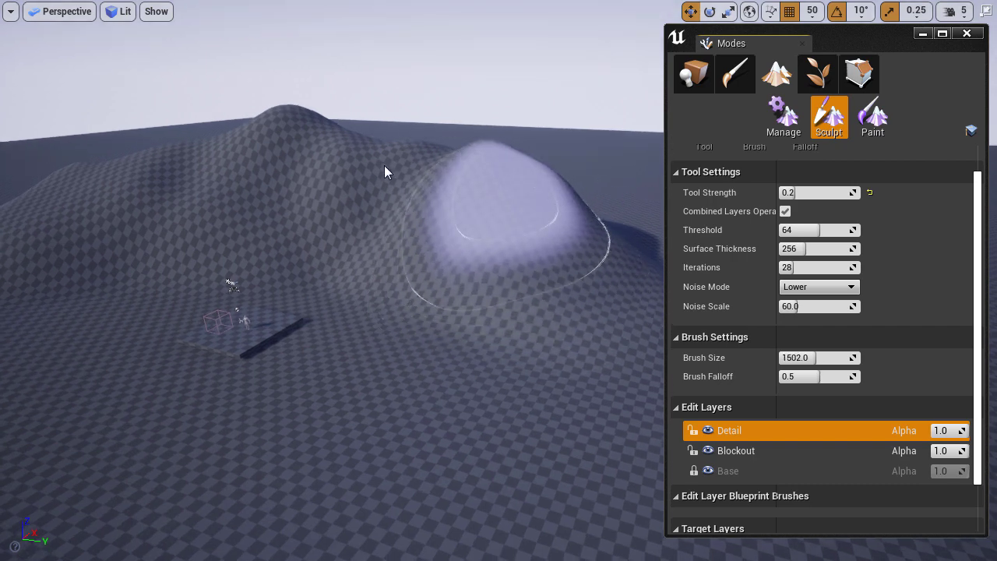
- Erode the ridges and slopes of the hills around the platform on the Detail layer
{"action": "mouse_move", "coordinate": [355, 184]}
{"action": "left_mouse_down"}
{"action": "mouse_move", "coordinate": [232, 154]}
{"action": "mouse_move", "coordinate": [55, 189]}
{"action": "mouse_move", "coordinate": [503, 283]}
{"action": "mouse_move", "coordinate": [597, 232]}
{"action": "mouse_move", "coordinate": [646, 276]}
{"action": "left_mouse_up"}
{"action": "mouse_move", "coordinate": [213, 141]}
{"action": "right_mouse_down"}
{"action": "mouse_move", "coordinate": [201, 140]}
{"action": "mouse_move", "coordinate": [309, 167]}
{"action": "right_mouse_up"}
{"action": "mouse_move", "coordinate": [241, 211]}
{"action": "left_mouse_down"}
{"action": "mouse_move", "coordinate": [140, 296]}
{"action": "mouse_move", "coordinate": [87, 269]}
{"action": "mouse_move", "coordinate": [45, 343]}
{"action": "left_mouse_up"}
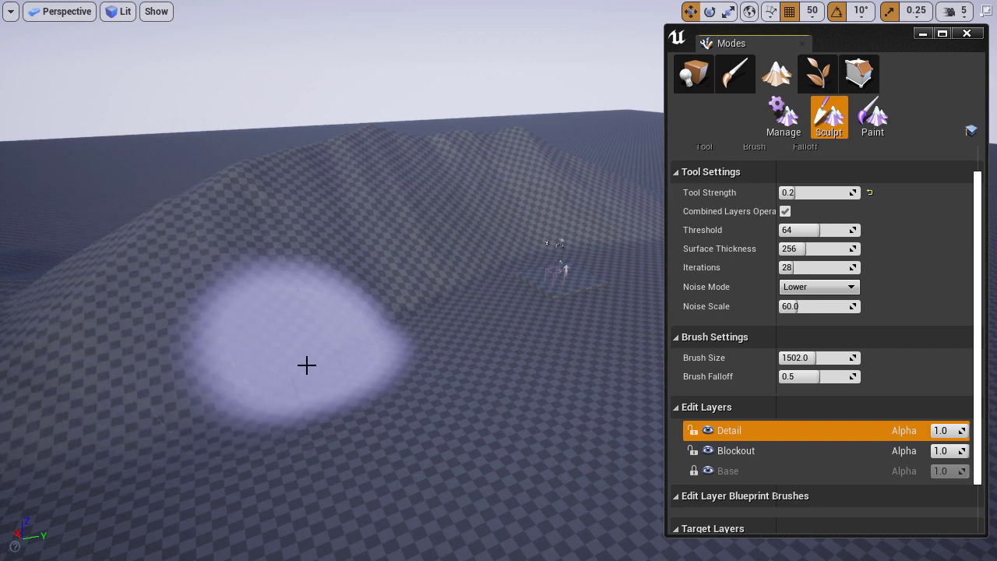
{"action": "key", "text": "w"}
{"action": "mouse_move", "coordinate": [530, 302]}
{"action": "right_mouse_down"}
{"action": "mouse_move", "coordinate": [580, 314]}
{"action": "mouse_move", "coordinate": [661, 295]}
{"action": "mouse_move", "coordinate": [577, 294]}
{"action": "right_mouse_up"}
{"action": "key", "text": "a"}
{"action": "right_click_drag", "start_coordinate": [512, 187], "coordinate": [555, 187]}
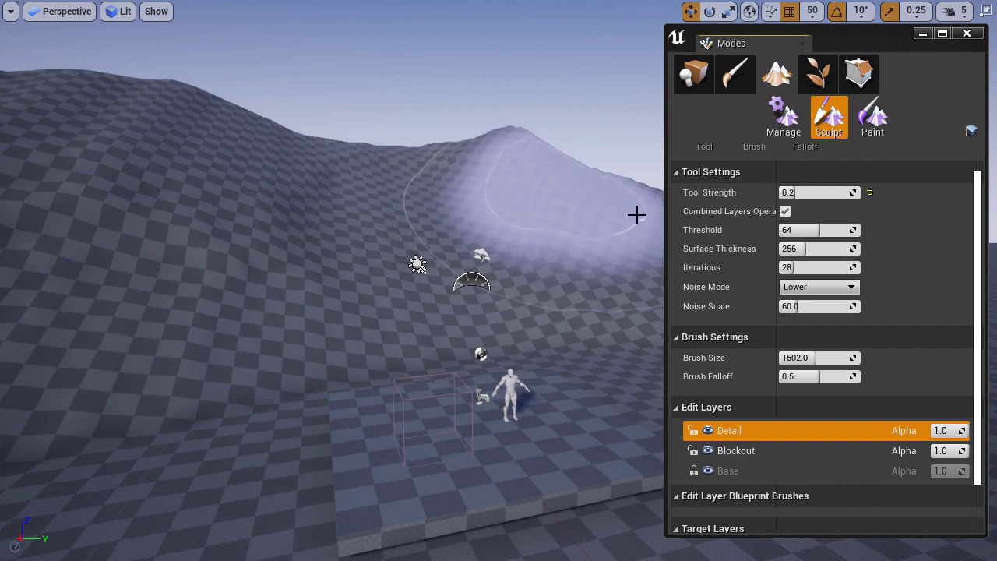
{"action": "right_click_drag", "start_coordinate": [637, 214], "coordinate": [577, 225]}
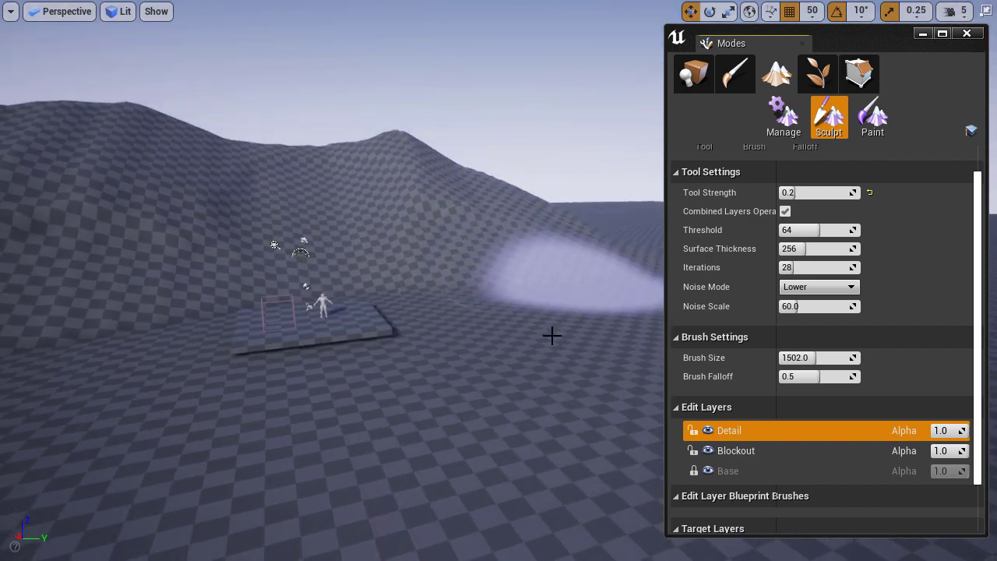
{"action": "right_click_drag", "start_coordinate": [517, 283], "coordinate": [405, 285]}
{"action": "mouse_move", "coordinate": [550, 221]}
{"action": "right_mouse_down"}
{"action": "mouse_move", "coordinate": [608, 226]}
{"action": "mouse_move", "coordinate": [543, 242]}
{"action": "right_mouse_up"}
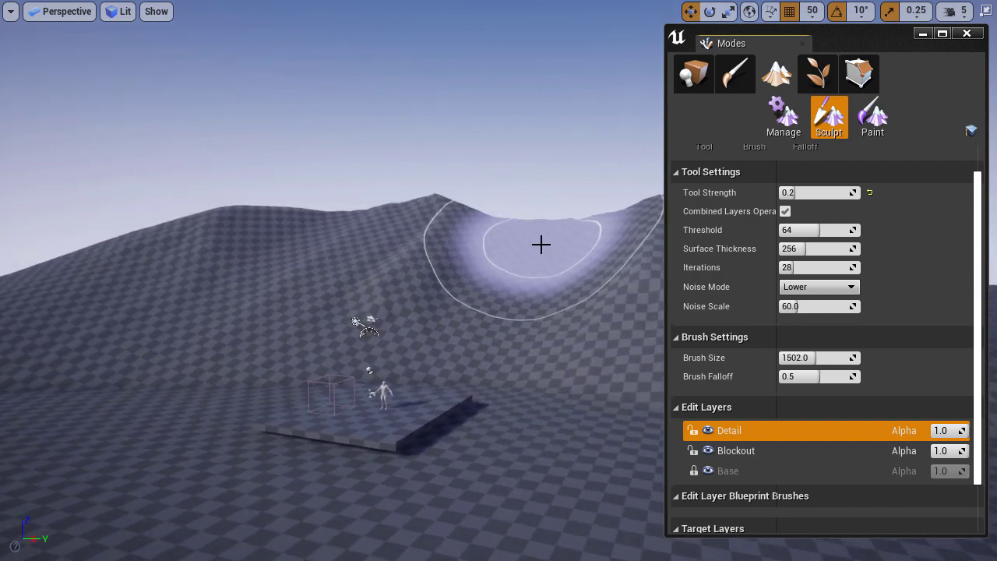
{"action": "right_click_drag", "start_coordinate": [445, 357], "coordinate": [552, 361]}
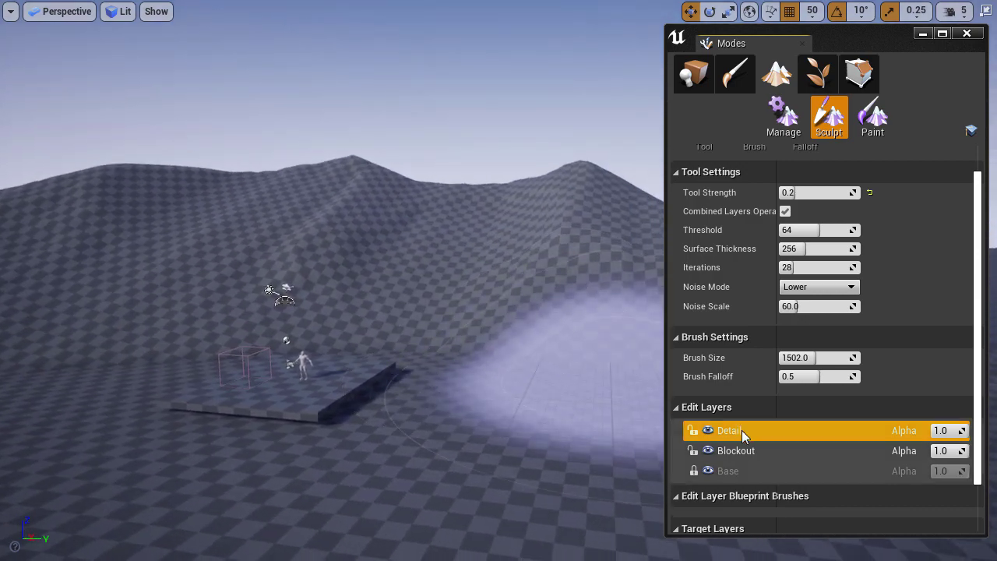
- Toggle the Detail layer's visibility off and on twice to compare the eroded hills
{"action": "left_click", "coordinate": [709, 431]}
{"action": "left_click", "coordinate": [708, 431]}
{"action": "left_click", "coordinate": [708, 431]}
{"action": "left_click", "coordinate": [709, 431]}
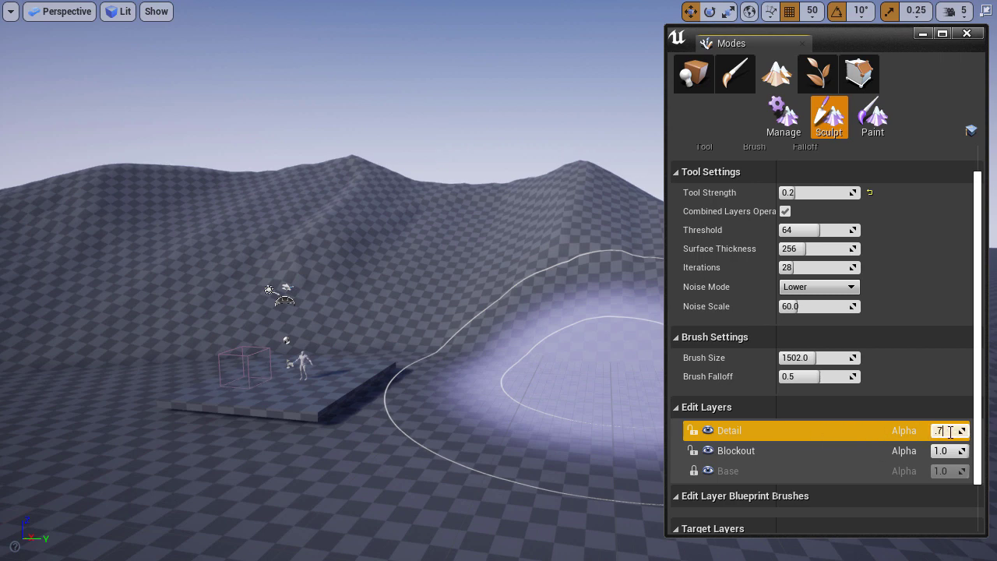
- Set the Detail layer's alpha to 0.75
{"action": "type", "text": "5"}
{"action": "key", "text": "Return"}
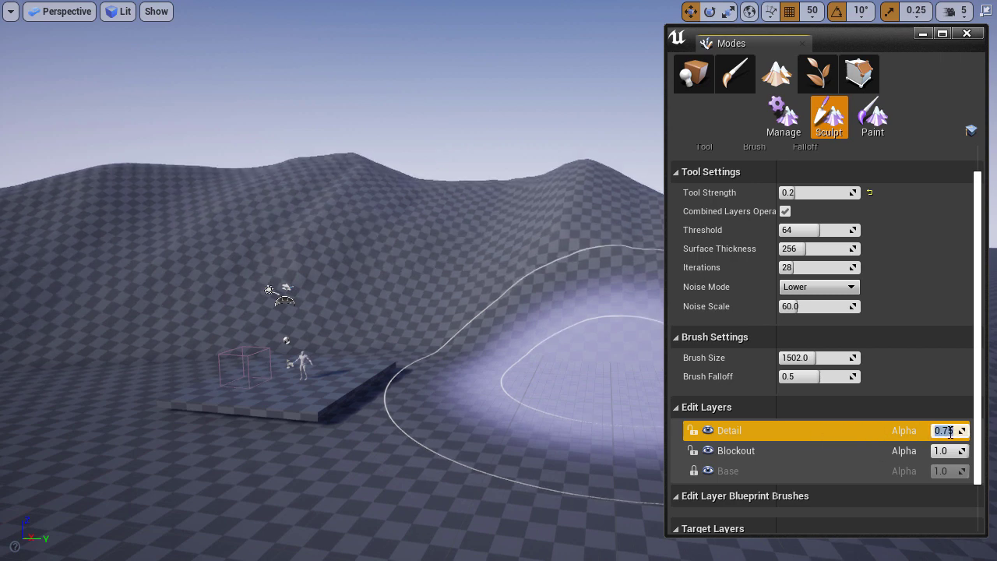
{"action": "mouse_move", "coordinate": [465, 371]}
{"action": "right_mouse_down"}
{"action": "mouse_move", "coordinate": [448, 413]}
{"action": "mouse_move", "coordinate": [458, 382]}
{"action": "mouse_move", "coordinate": [430, 377]}
{"action": "right_mouse_up"}
{"action": "key", "text": "s"}
{"action": "key", "text": "d"}
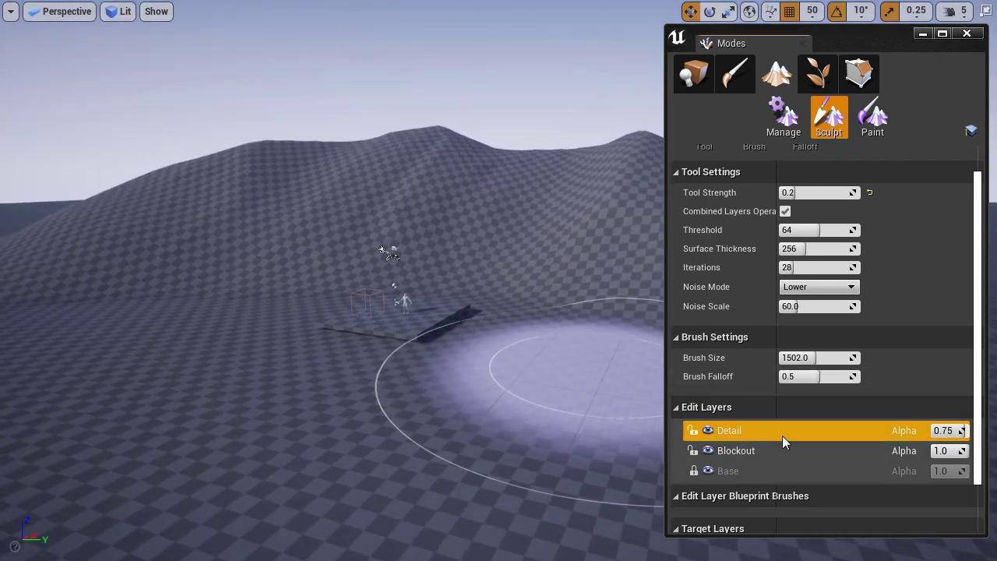
- Create another edit layer named Noise and switch the sculpting tool to Noise
{"action": "right_click", "coordinate": [768, 433]}
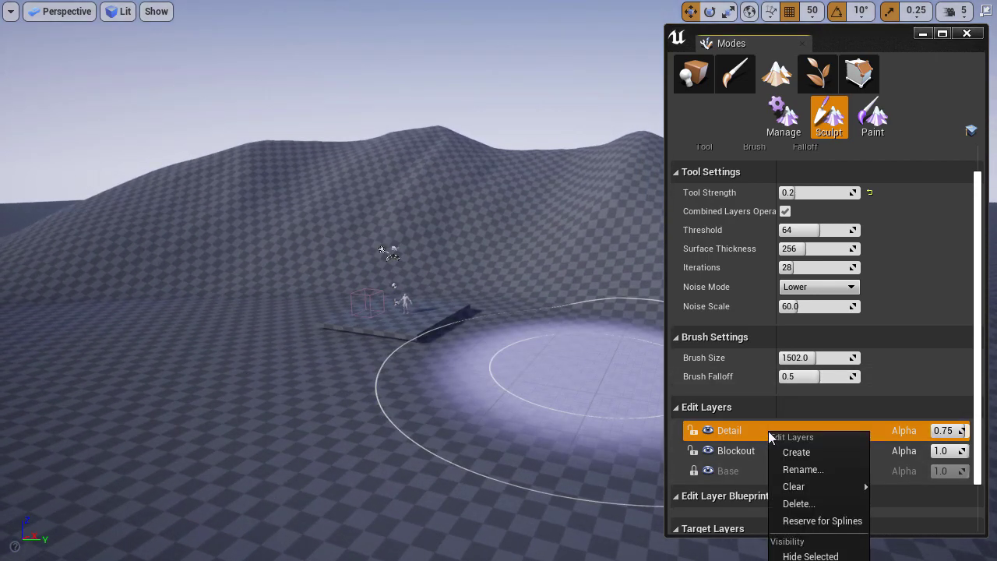
{"action": "left_click", "coordinate": [805, 457]}
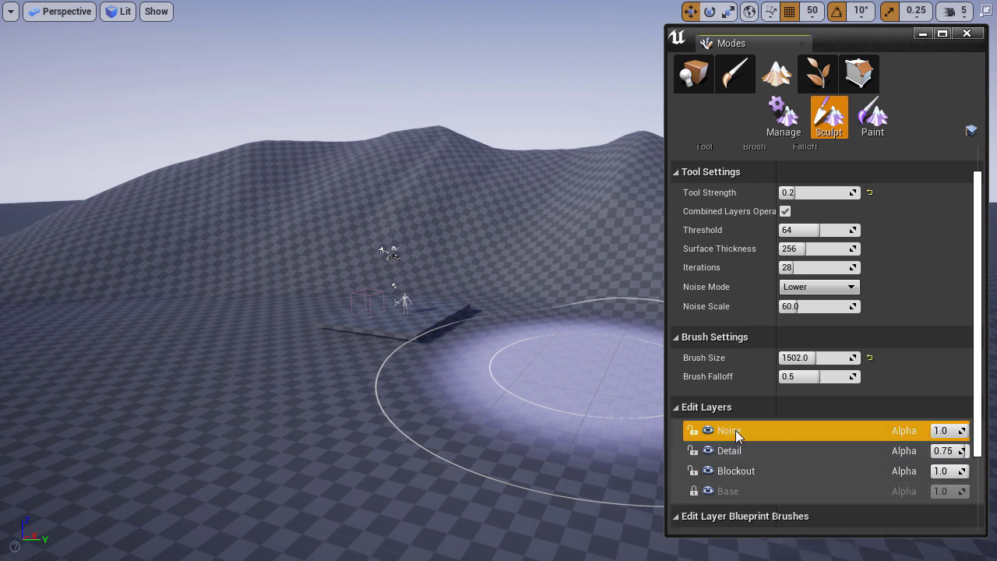
{"action": "scroll", "coordinate": [748, 428], "scroll_direction": "up", "scroll_amount": 2}
{"action": "left_click", "coordinate": [724, 204]}
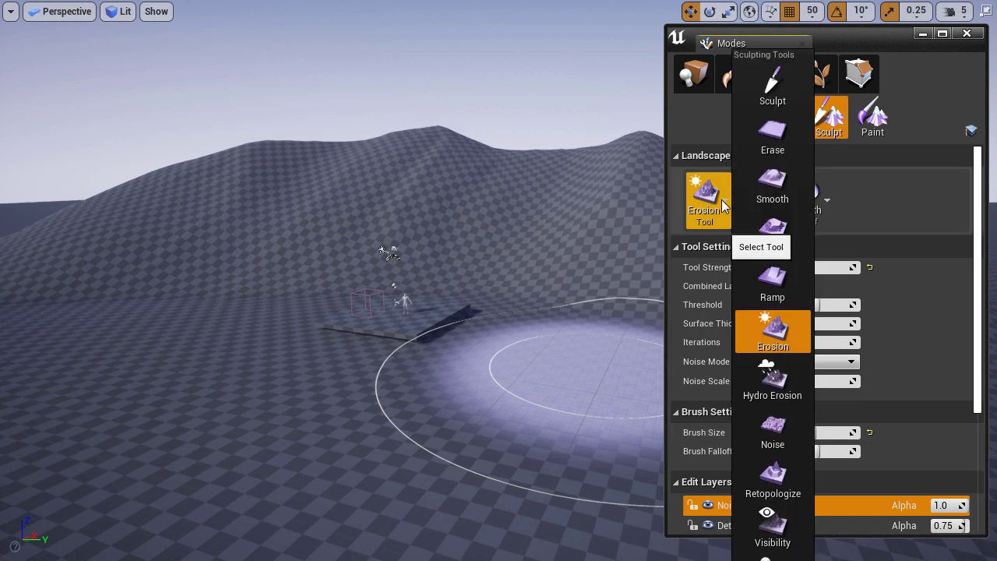
{"action": "left_click", "coordinate": [770, 439]}
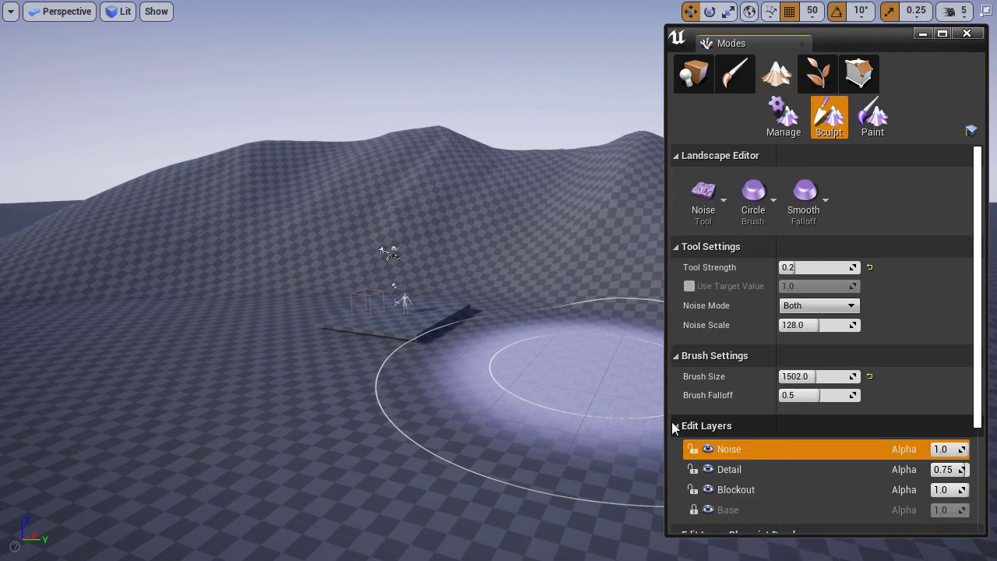
- Set the Noise tool's strength to 0.1 and its noise scale to about 79.45
{"action": "mouse_move", "coordinate": [615, 419]}
{"action": "right_mouse_down"}
{"action": "mouse_move", "coordinate": [647, 418]}
{"action": "mouse_move", "coordinate": [523, 356]}
{"action": "right_mouse_up"}
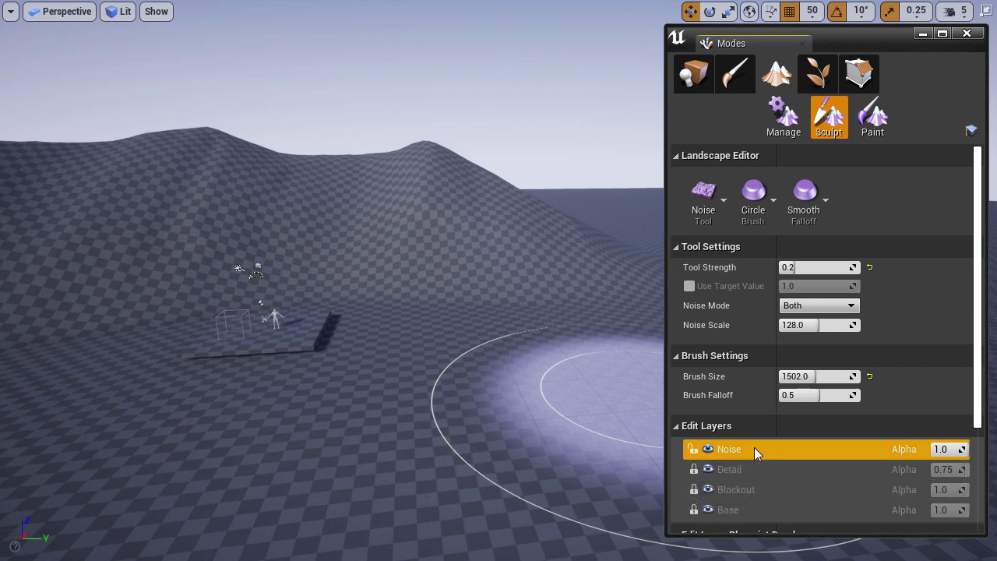
{"action": "right_click_drag", "start_coordinate": [402, 269], "coordinate": [379, 251]}
{"action": "right_click_drag", "start_coordinate": [265, 269], "coordinate": [238, 272]}
{"action": "left_click", "coordinate": [806, 267]}
{"action": "type", "text": "0.1"}
{"action": "key", "text": "Return"}
- Enlarge the brush size to 2009 and add noise over the terrain on the Noise layer
{"action": "mouse_move", "coordinate": [521, 292]}
{"action": "right_mouse_down"}
{"action": "mouse_move", "coordinate": [511, 304]}
{"action": "mouse_move", "coordinate": [501, 296]}
{"action": "right_mouse_up"}
{"action": "right_click_drag", "start_coordinate": [456, 195], "coordinate": [450, 202]}
{"action": "key", "text": "bracketright"}
{"action": "key", "text": "bracketright"}
{"action": "key", "text": "bracketright"}
{"action": "key", "text": "bracketright"}
{"action": "key", "text": "bracketright"}
{"action": "key", "text": "bracketright"}
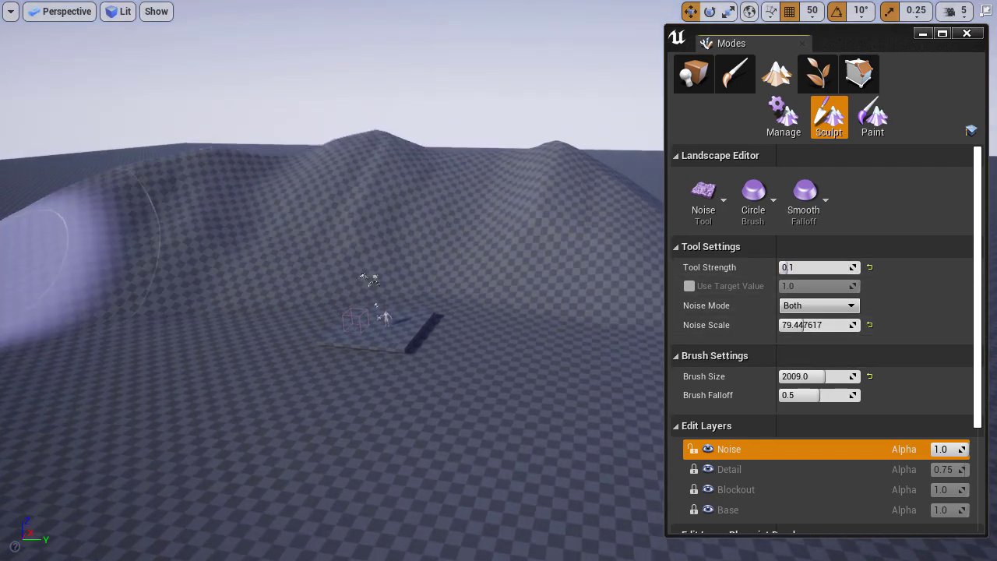
{"action": "right_click_drag", "start_coordinate": [154, 276], "coordinate": [148, 285]}
{"action": "mouse_move", "coordinate": [166, 356]}
{"action": "right_mouse_down"}
{"action": "mouse_move", "coordinate": [461, 360]}
{"action": "mouse_move", "coordinate": [378, 251]}
{"action": "mouse_move", "coordinate": [427, 194]}
{"action": "mouse_move", "coordinate": [283, 426]}
{"action": "mouse_move", "coordinate": [311, 238]}
{"action": "mouse_move", "coordinate": [436, 374]}
{"action": "right_mouse_up"}
- Reduce the brush size to 1139 and add finer noise across the ground around the hills
{"action": "key", "text": "bracketleft"}
{"action": "key", "text": "bracketleft"}
{"action": "key", "text": "bracketleft"}
{"action": "key", "text": "bracketleft"}
{"action": "key", "text": "bracketleft"}
{"action": "key", "text": "bracketleft"}
{"action": "key", "text": "bracketleft"}
{"action": "key", "text": "bracketleft"}
{"action": "key", "text": "bracketleft"}
{"action": "key", "text": "bracketleft"}
{"action": "key", "text": "bracketleft"}
{"action": "right_click_drag", "start_coordinate": [274, 278], "coordinate": [239, 267]}
{"action": "right_click_drag", "start_coordinate": [173, 485], "coordinate": [272, 495]}
{"action": "right_click_drag", "start_coordinate": [297, 421], "coordinate": [194, 430]}
{"action": "right_click_drag", "start_coordinate": [436, 296], "coordinate": [577, 288]}
- Hide the Modes window and inspect the noisy terrain around the hills
{"action": "left_click", "coordinate": [967, 33]}
{"action": "mouse_move", "coordinate": [701, 233]}
{"action": "right_mouse_down"}
{"action": "mouse_move", "coordinate": [484, 242]}
{"action": "mouse_move", "coordinate": [639, 249]}
{"action": "right_mouse_up"}
{"action": "mouse_move", "coordinate": [468, 312]}
{"action": "right_mouse_down"}
{"action": "mouse_move", "coordinate": [553, 315]}
{"action": "mouse_move", "coordinate": [467, 312]}
{"action": "mouse_move", "coordinate": [464, 343]}
{"action": "right_mouse_up"}
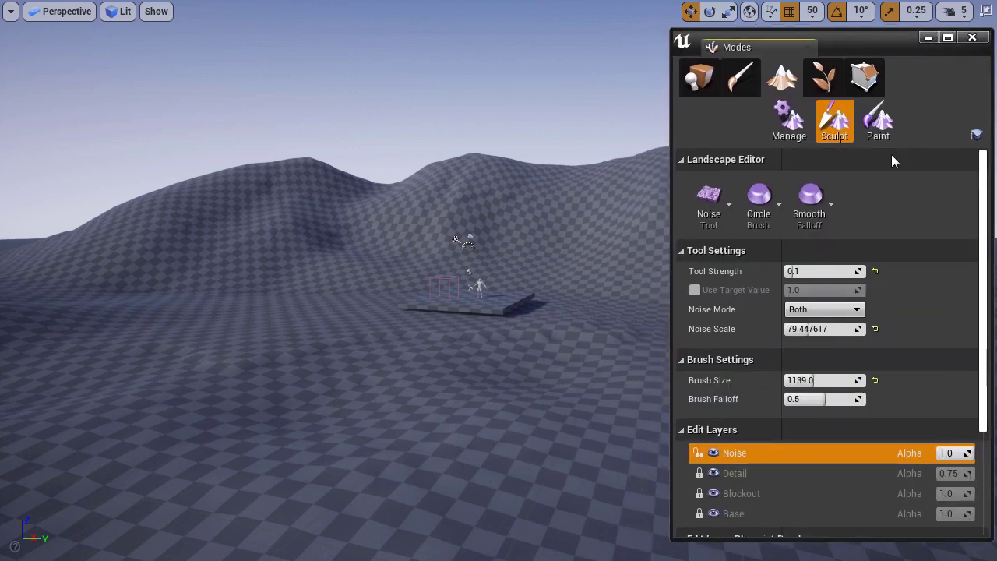
- Try an alpha of 0.5 on the Noise layer and settle on 0.8
{"action": "left_click", "coordinate": [951, 452]}
{"action": "type", "text": "0.5"}
{"action": "key", "text": "Return"}
{"action": "left_click_drag", "start_coordinate": [952, 453], "coordinate": [950, 453]}
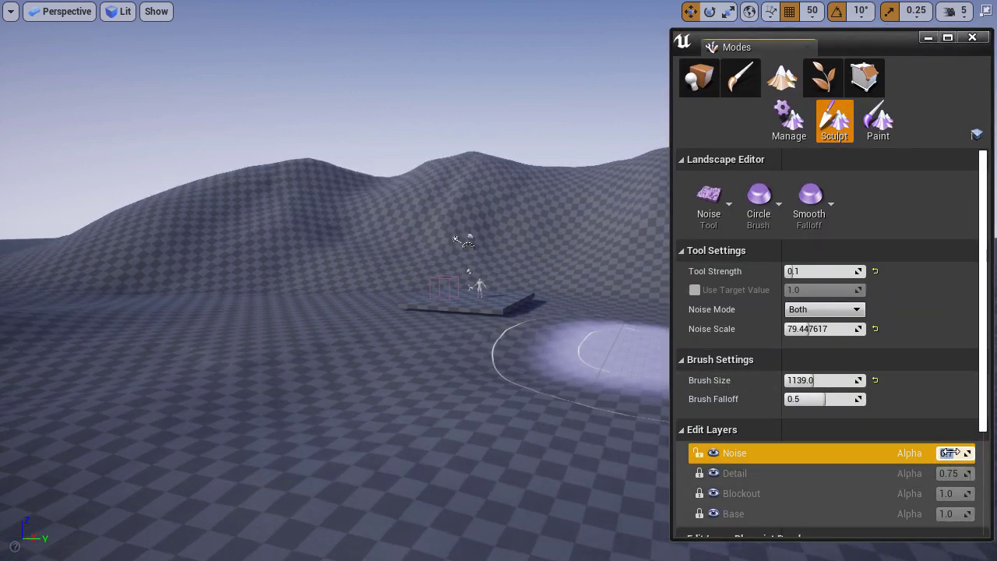
{"action": "type", "text": ".5"}
{"action": "key", "text": "Return"}
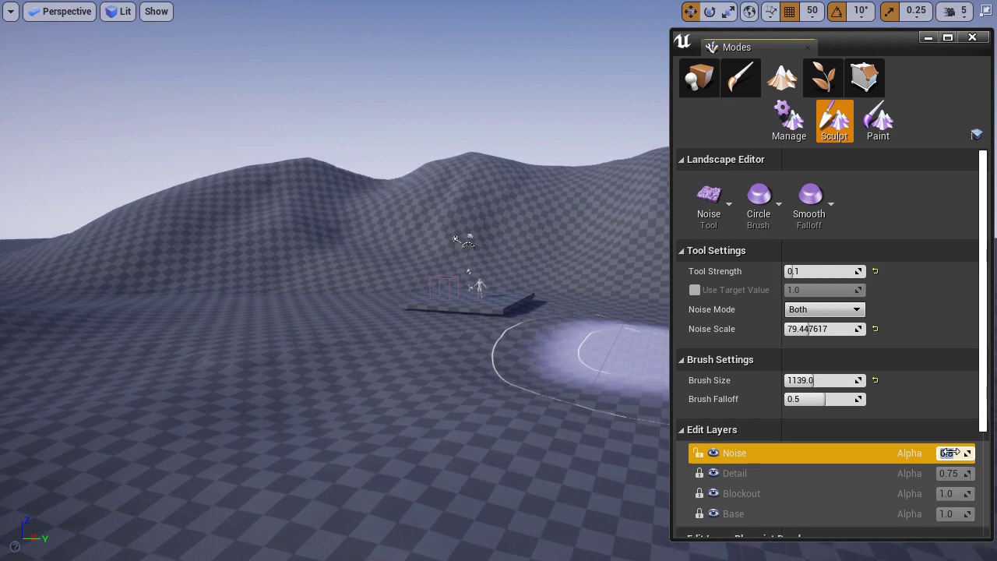
{"action": "right_click_drag", "start_coordinate": [468, 312], "coordinate": [281, 321]}
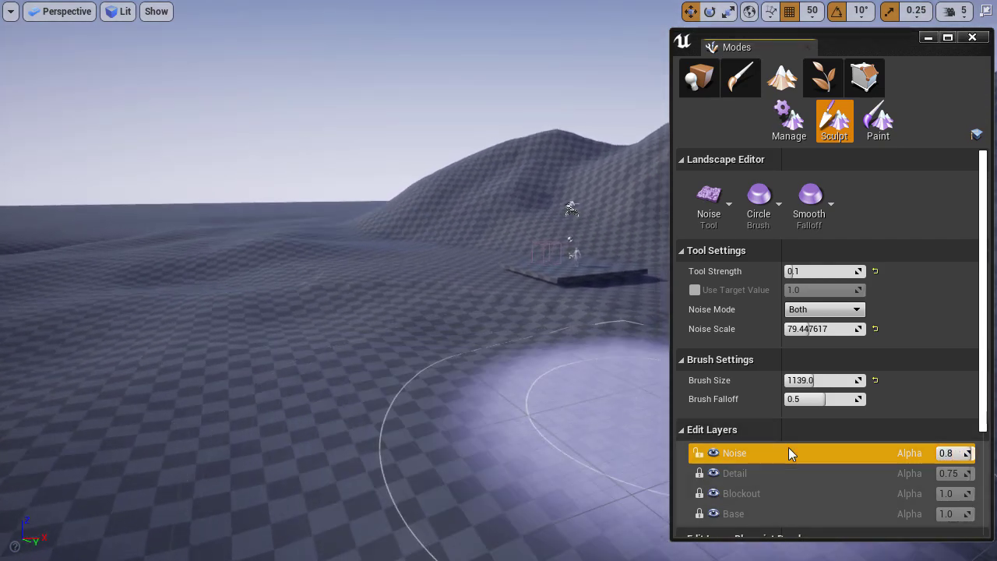
- Create another edit layer named Smooth, switch to the Smooth tool and enable Detail Smooth
{"action": "right_click", "coordinate": [789, 455]}
{"action": "left_click", "coordinate": [818, 476]}
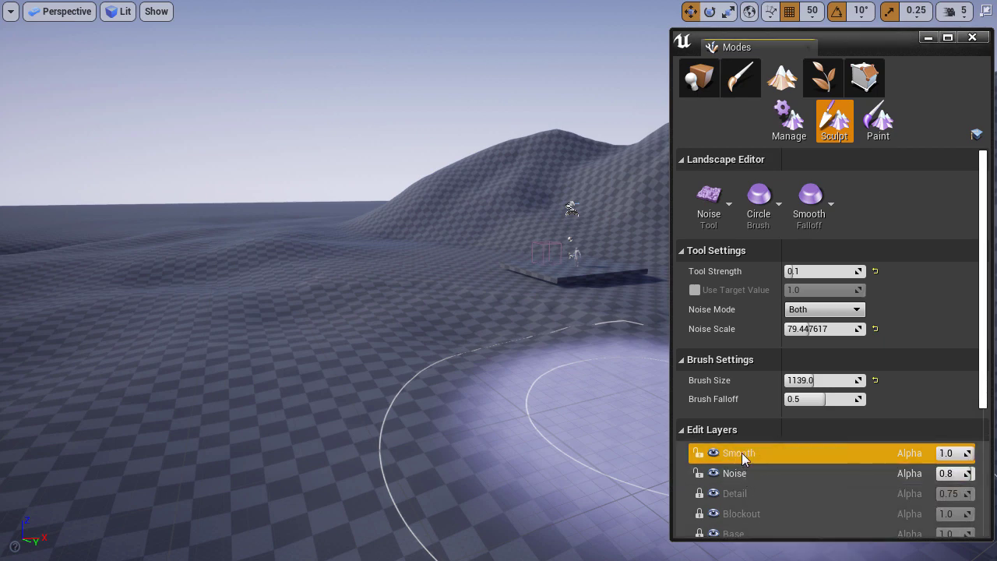
{"action": "left_click", "coordinate": [727, 201]}
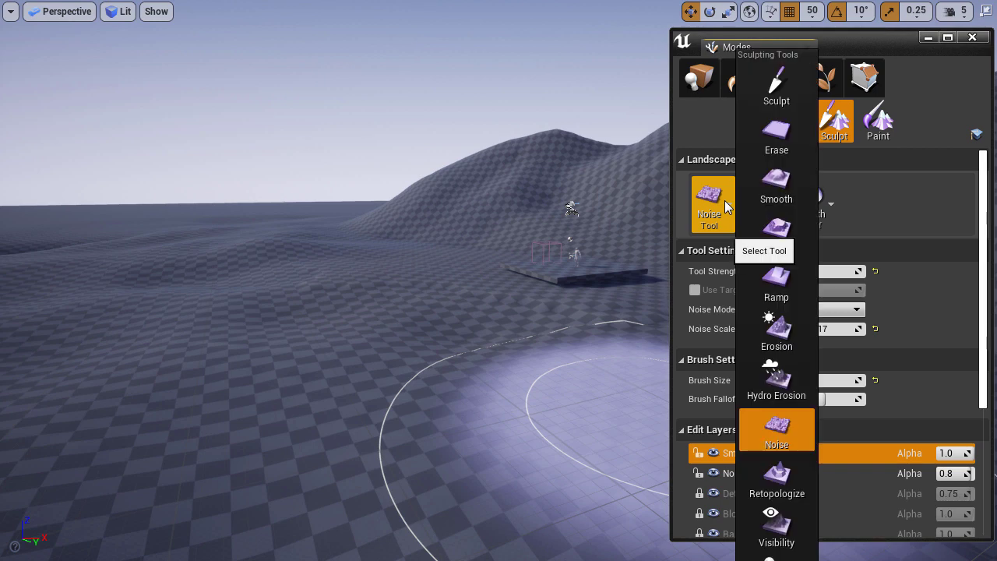
{"action": "left_click", "coordinate": [748, 188]}
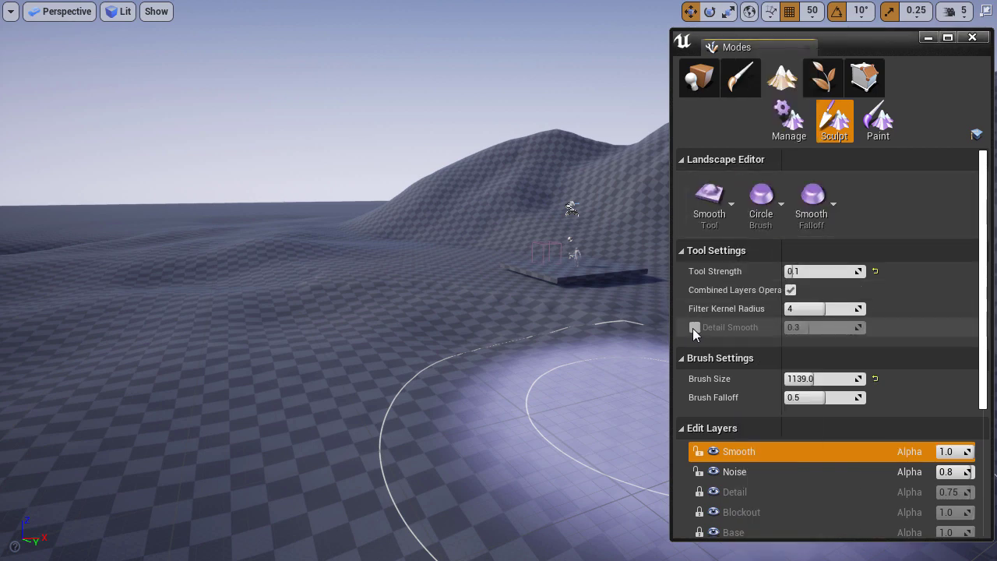
{"action": "left_click", "coordinate": [695, 328]}
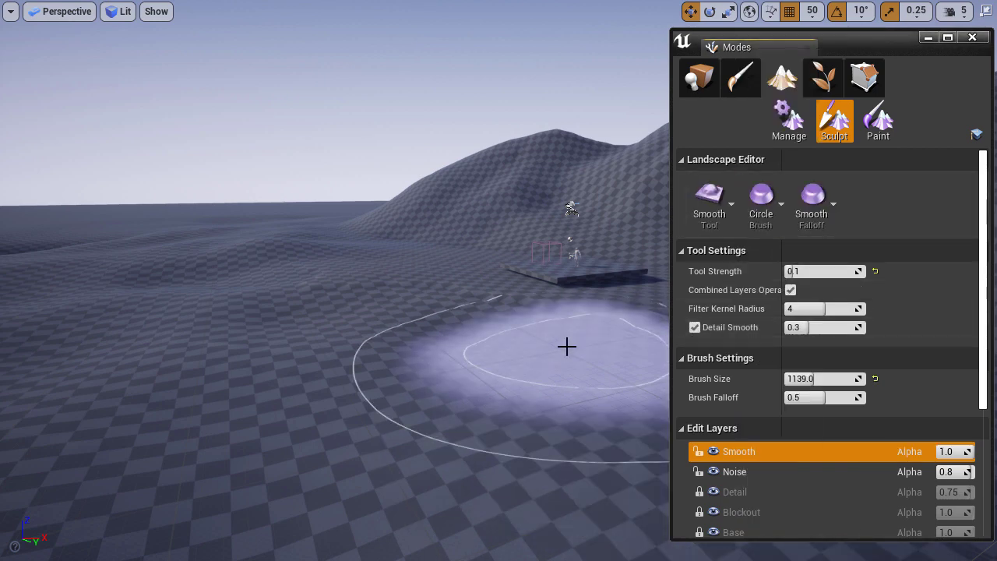
- Switch the viewport to Detail Lighting and smooth the rough hill slopes on the Smooth layer
{"action": "mouse_move", "coordinate": [552, 341]}
{"action": "right_mouse_down"}
{"action": "mouse_move", "coordinate": [600, 328]}
{"action": "mouse_move", "coordinate": [554, 323]}
{"action": "right_mouse_up"}
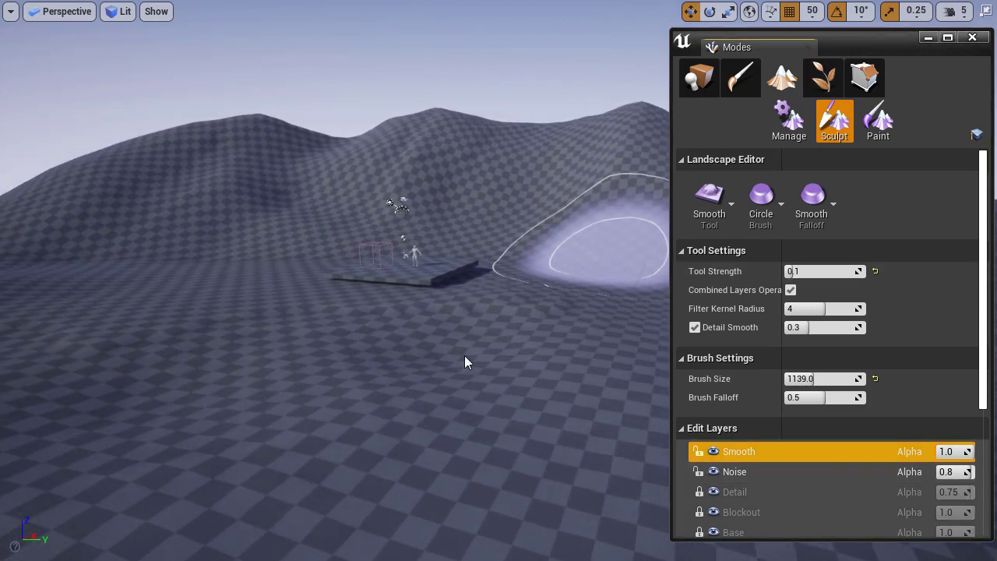
{"action": "mouse_move", "coordinate": [158, 359]}
{"action": "right_mouse_down"}
{"action": "mouse_move", "coordinate": [68, 263]}
{"action": "mouse_move", "coordinate": [85, 257]}
{"action": "mouse_move", "coordinate": [345, 441]}
{"action": "right_mouse_up"}
{"action": "key", "text": "w"}
{"action": "mouse_move", "coordinate": [433, 234]}
{"action": "right_mouse_down"}
{"action": "mouse_move", "coordinate": [550, 228]}
{"action": "mouse_move", "coordinate": [662, 265]}
{"action": "right_mouse_up"}
{"action": "right_click_drag", "start_coordinate": [390, 164], "coordinate": [429, 252]}
{"action": "key", "text": "alt+5"}
{"action": "key", "text": "w"}
{"action": "mouse_move", "coordinate": [393, 412]}
{"action": "right_mouse_down"}
{"action": "mouse_move", "coordinate": [413, 405]}
{"action": "mouse_move", "coordinate": [390, 367]}
{"action": "mouse_move", "coordinate": [343, 365]}
{"action": "right_mouse_up"}
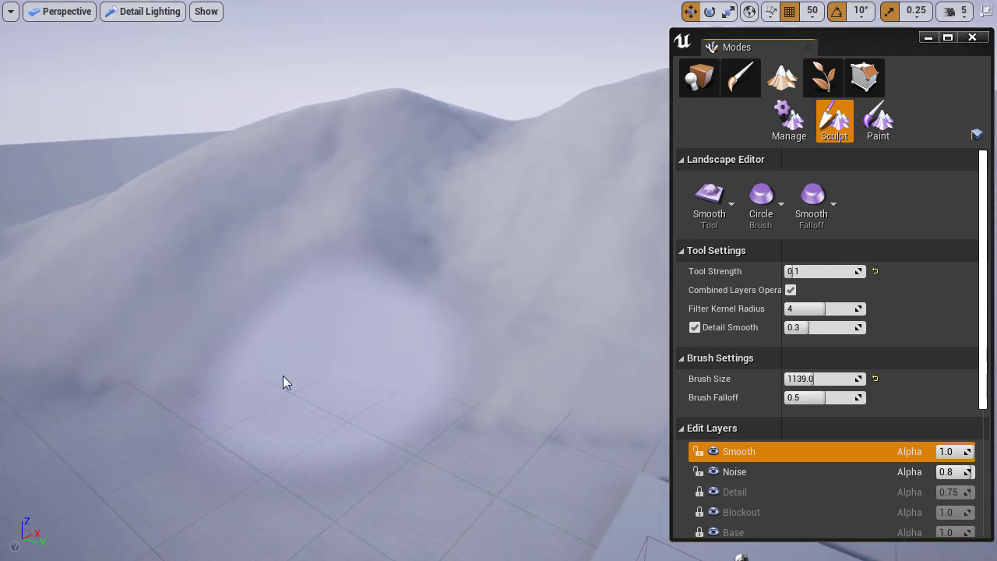
- Smooth the bumpy ground beside the hills and return the viewport to Lit mode
{"action": "mouse_move", "coordinate": [355, 329]}
{"action": "right_mouse_down"}
{"action": "mouse_move", "coordinate": [292, 359]}
{"action": "mouse_move", "coordinate": [179, 347]}
{"action": "right_mouse_up"}
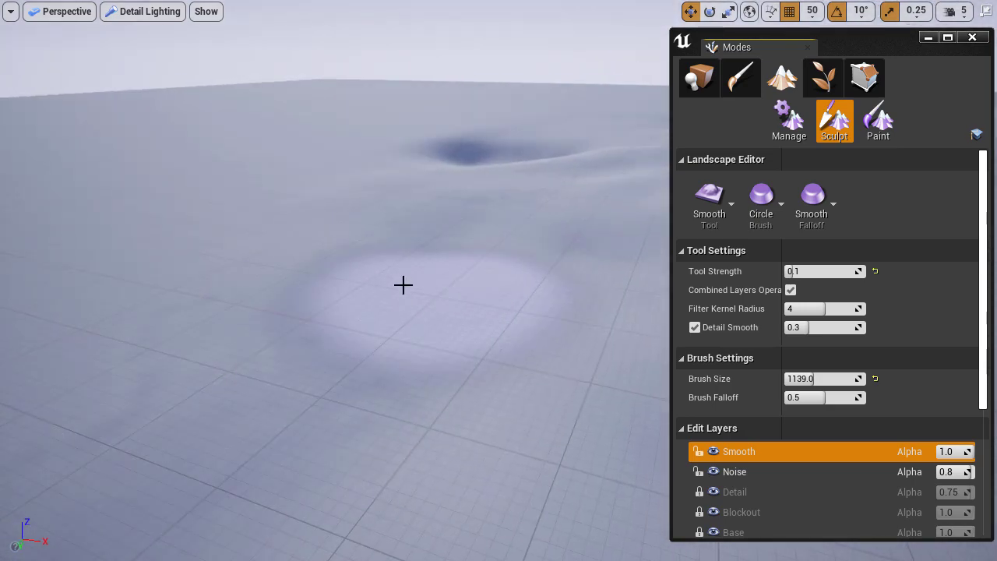
{"action": "mouse_move", "coordinate": [511, 191]}
{"action": "right_mouse_down"}
{"action": "mouse_move", "coordinate": [611, 165]}
{"action": "mouse_move", "coordinate": [655, 167]}
{"action": "right_mouse_up"}
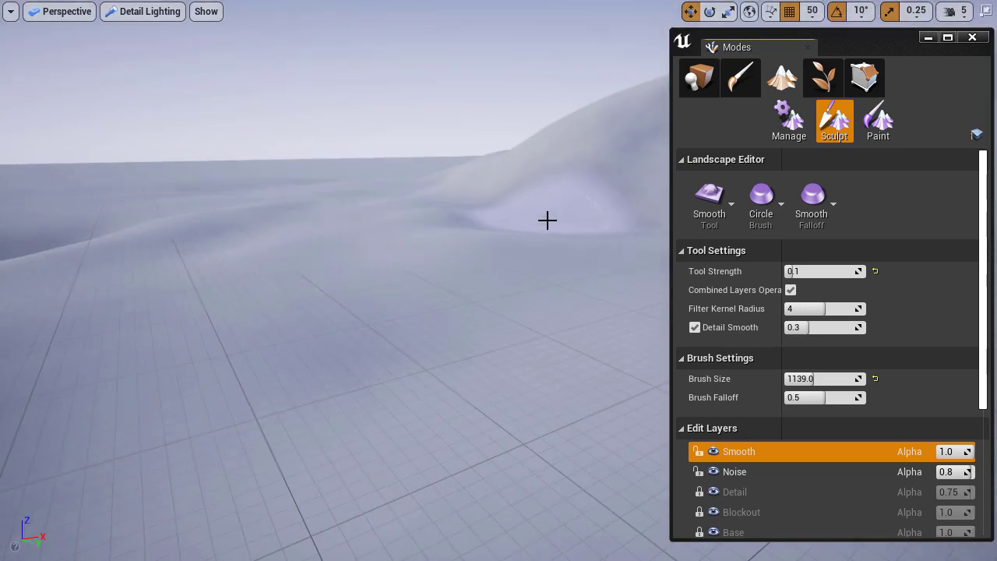
{"action": "right_click_drag", "start_coordinate": [567, 253], "coordinate": [685, 251]}
{"action": "mouse_move", "coordinate": [495, 183]}
{"action": "right_mouse_down"}
{"action": "mouse_move", "coordinate": [577, 184]}
{"action": "mouse_move", "coordinate": [604, 165]}
{"action": "mouse_move", "coordinate": [589, 165]}
{"action": "right_mouse_up"}
{"action": "key", "text": "alt+4"}
{"action": "right_click_drag", "start_coordinate": [494, 182], "coordinate": [473, 214]}
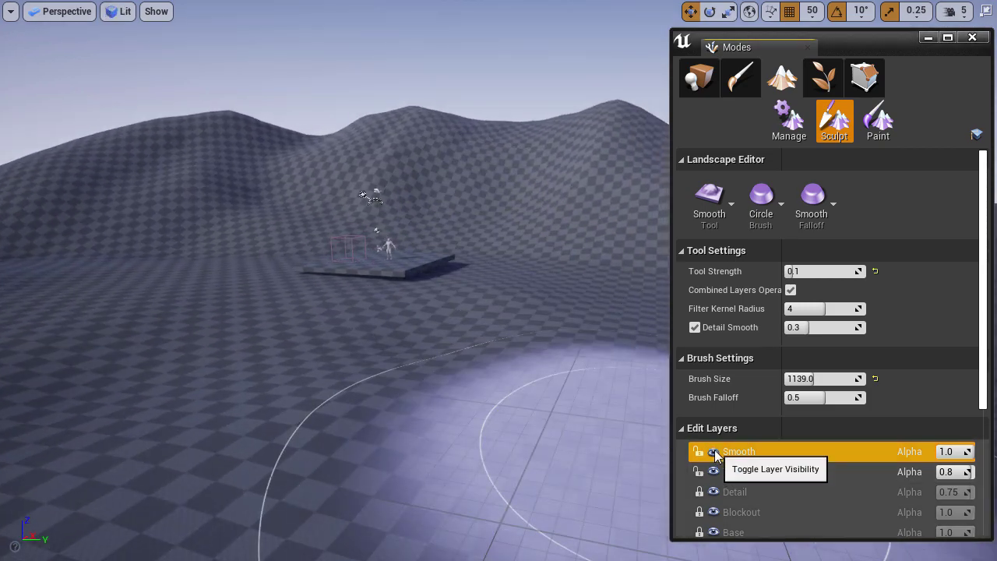
- Toggle the Smooth layer's visibility off and on twice to compare the smoothed terrain
{"action": "left_click", "coordinate": [714, 453]}
{"action": "left_click", "coordinate": [714, 453]}
{"action": "left_click", "coordinate": [713, 452]}
{"action": "left_click", "coordinate": [714, 453]}
{"action": "right_click_drag", "start_coordinate": [422, 377], "coordinate": [397, 354]}
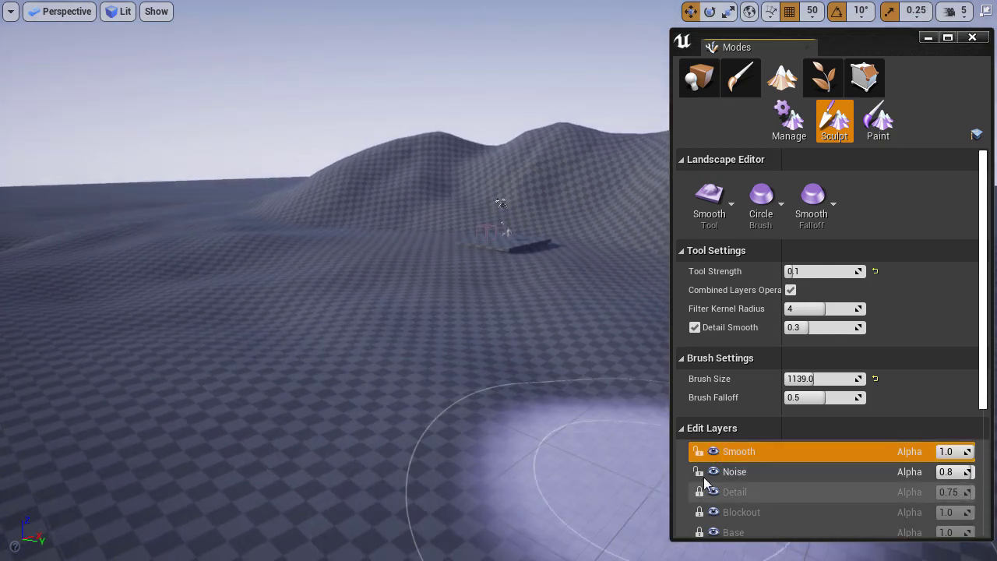
- Toggle the Noise layer's visibility to compare its effect and reselect the Smooth layer
{"action": "left_click", "coordinate": [714, 472]}
{"action": "left_click", "coordinate": [714, 472]}
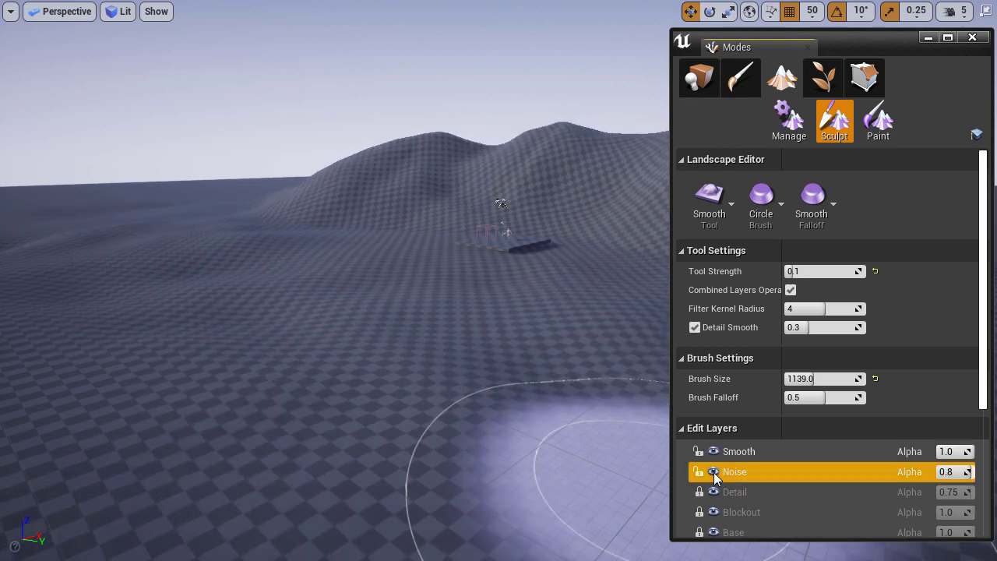
{"action": "left_click", "coordinate": [758, 452]}
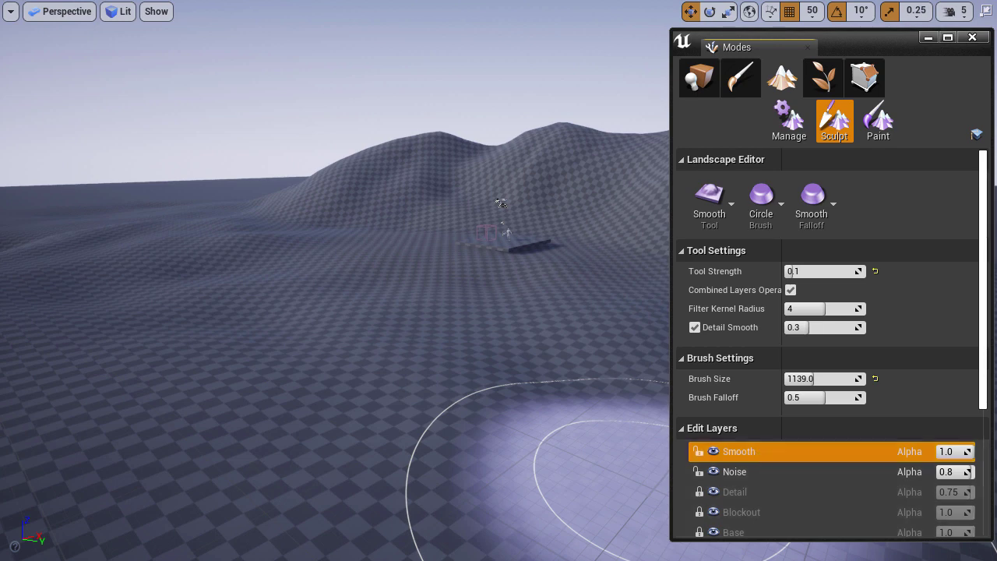
- Create another edit layer above the Smooth layer, keeping its default name
{"action": "right_click_drag", "start_coordinate": [616, 471], "coordinate": [655, 459]}
{"action": "key", "text": "w"}
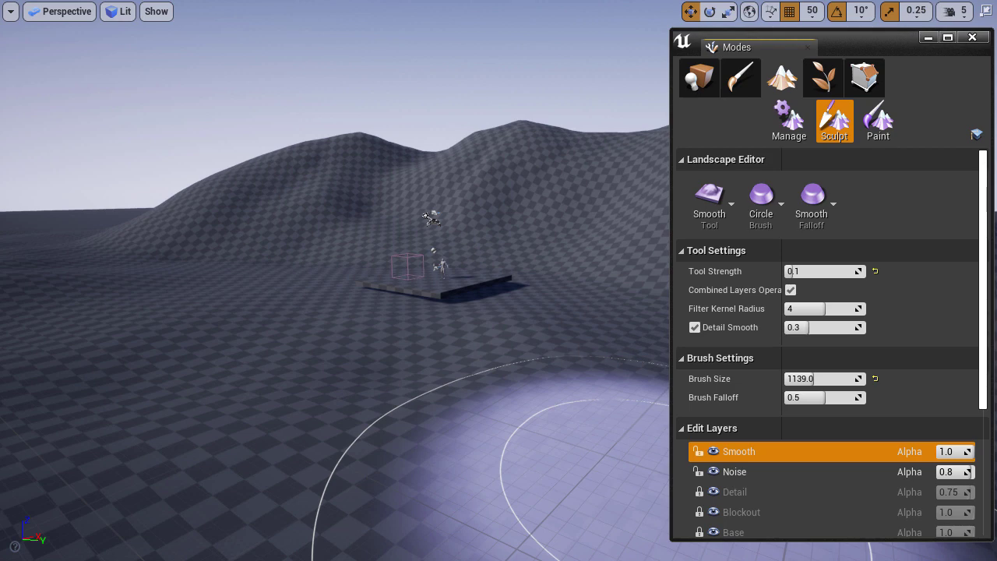
{"action": "right_click", "coordinate": [775, 455]}
{"action": "left_click", "coordinate": [809, 471]}
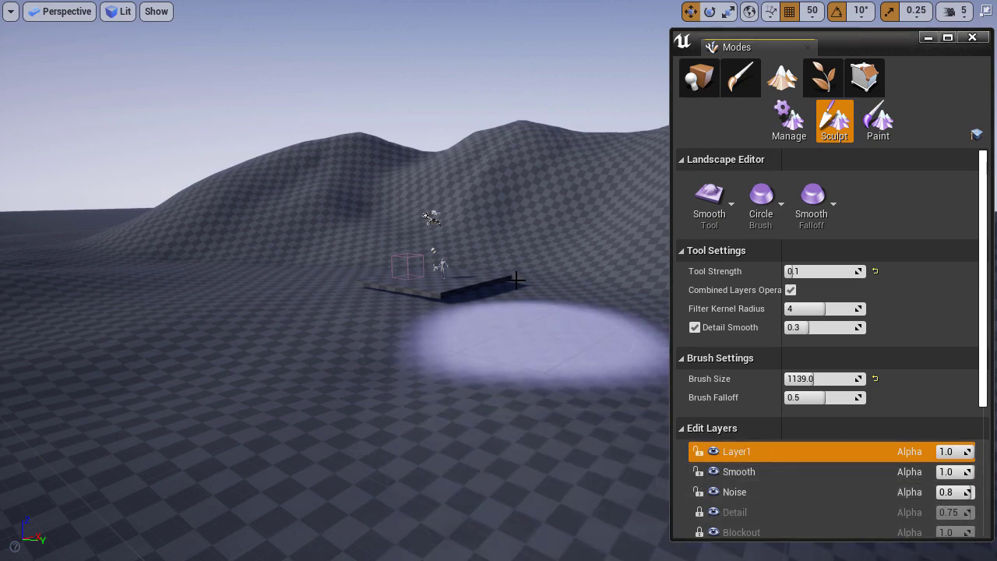
{"action": "key", "text": "w"}
{"action": "right_click_drag", "start_coordinate": [517, 280], "coordinate": [651, 279]}
{"action": "key", "text": "s"}
{"action": "right_click_drag", "start_coordinate": [600, 328], "coordinate": [533, 284]}
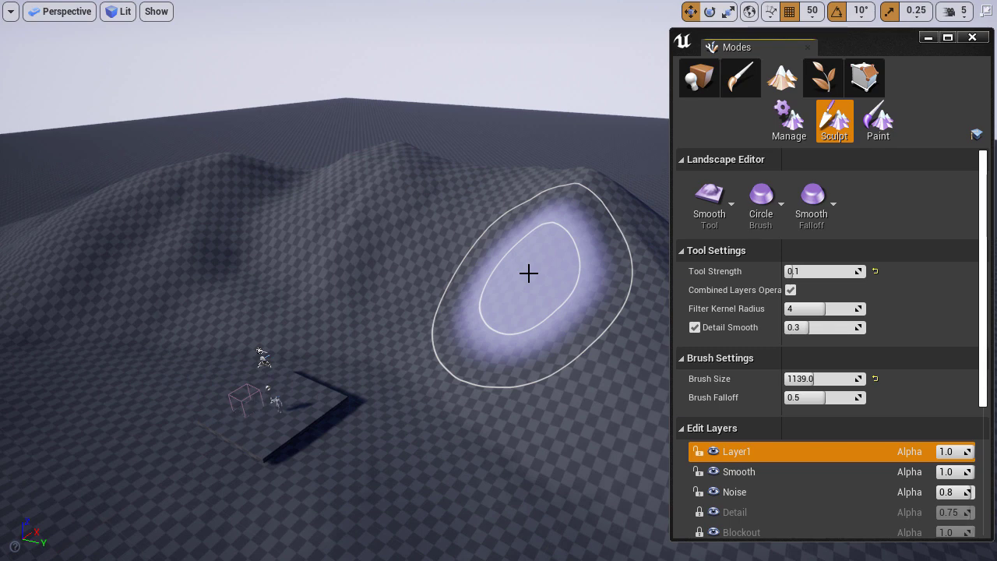
- Sculpt on Layer1 at strength 0.3, lowering the right-hand hill and raising the ground between the other two hills
{"action": "left_click", "coordinate": [710, 201]}
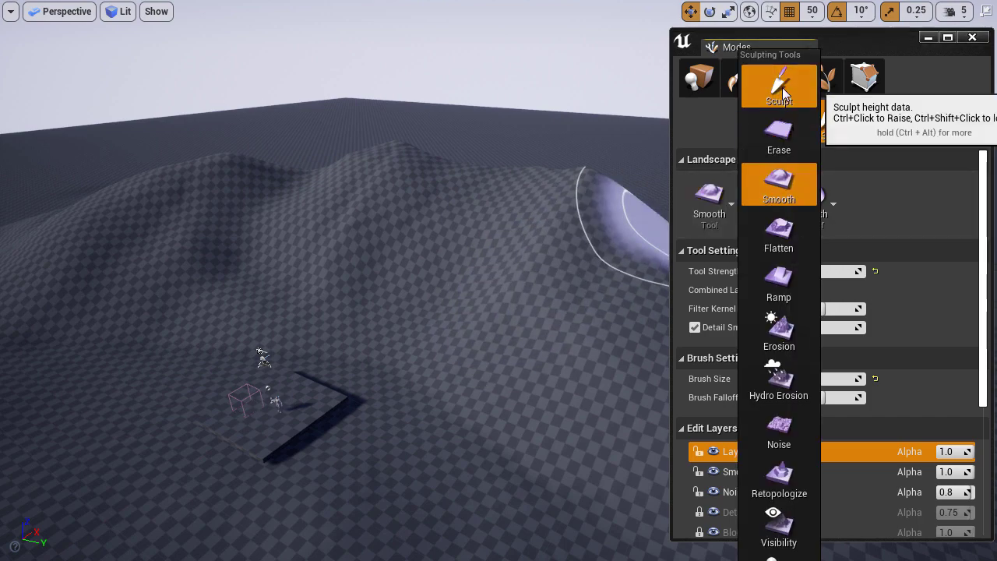
{"action": "left_click", "coordinate": [777, 95]}
{"action": "key", "text": "Return"}
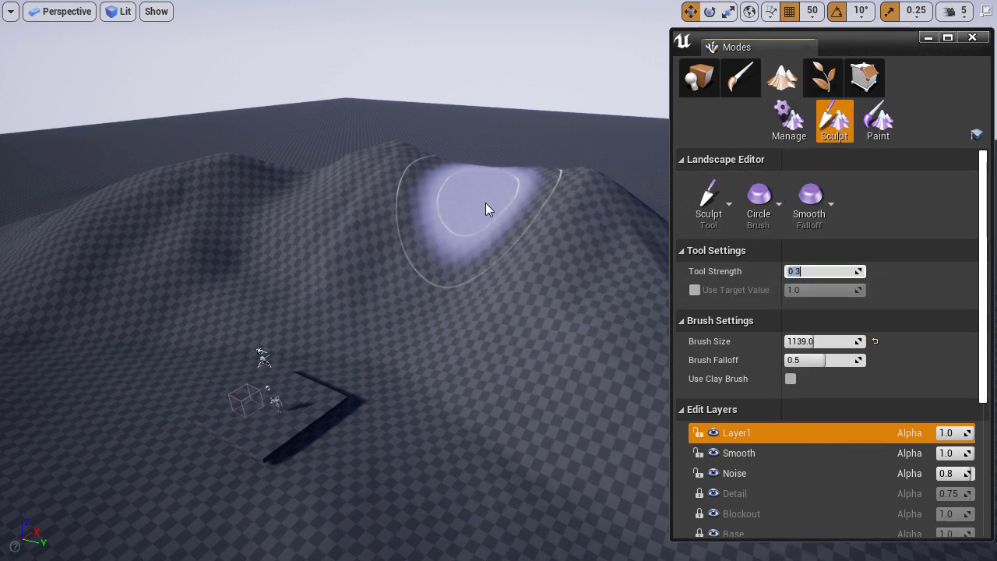
{"action": "mouse_move", "coordinate": [492, 214]}
{"action": "left_mouse_down", "text": "shift"}
{"action": "mouse_move", "coordinate": [543, 158]}
{"action": "mouse_move", "coordinate": [601, 363]}
{"action": "mouse_move", "coordinate": [621, 272]}
{"action": "mouse_move", "coordinate": [603, 317]}
{"action": "left_mouse_up", "text": "shift"}
{"action": "right_click_drag", "start_coordinate": [603, 316], "coordinate": [633, 331]}
{"action": "mouse_move", "coordinate": [603, 317]}
{"action": "left_mouse_down", "text": "shift"}
{"action": "mouse_move", "coordinate": [478, 182]}
{"action": "mouse_move", "coordinate": [611, 373]}
{"action": "mouse_move", "coordinate": [441, 203]}
{"action": "mouse_move", "coordinate": [231, 130]}
{"action": "mouse_move", "coordinate": [153, 165]}
{"action": "mouse_move", "coordinate": [173, 140]}
{"action": "left_mouse_up", "text": "shift"}
{"action": "right_click_drag", "start_coordinate": [173, 141], "coordinate": [70, 118]}
{"action": "mouse_move", "coordinate": [273, 183]}
{"action": "left_mouse_down"}
{"action": "mouse_move", "coordinate": [341, 174]}
{"action": "mouse_move", "coordinate": [277, 211]}
{"action": "mouse_move", "coordinate": [312, 215]}
{"action": "left_mouse_up"}
{"action": "right_click_drag", "start_coordinate": [491, 179], "coordinate": [530, 188]}
{"action": "right_click_drag", "start_coordinate": [366, 179], "coordinate": [534, 301]}
- Switch to the Erosion tool and set its strength to 0.05
{"action": "left_click", "coordinate": [709, 201]}
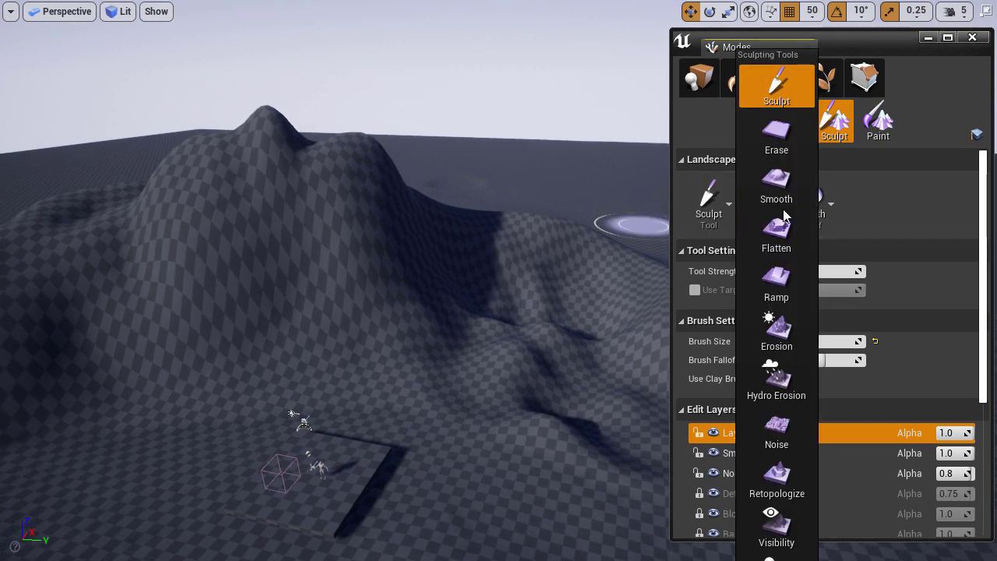
{"action": "left_click", "coordinate": [774, 321]}
{"action": "key", "text": "ctrl+z"}
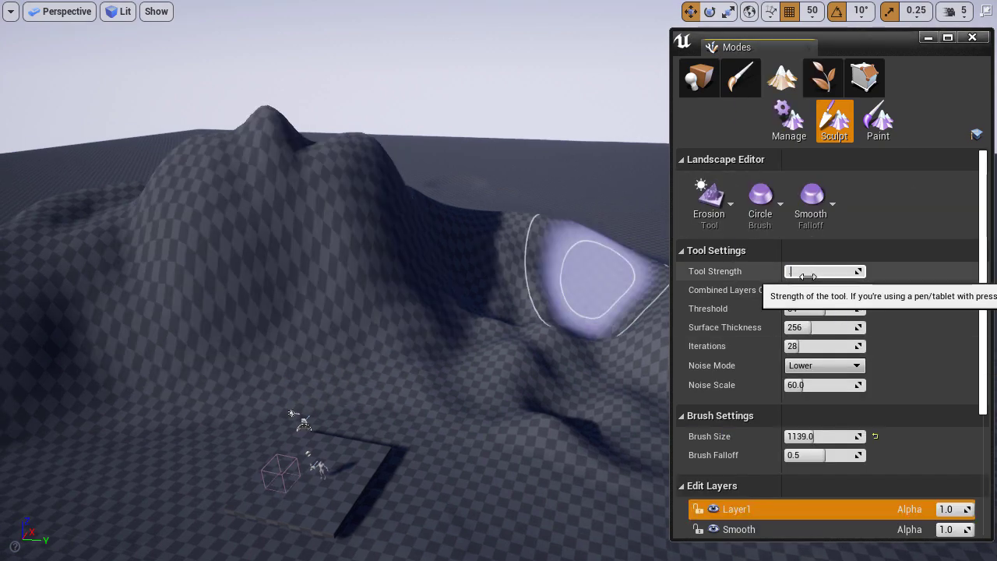
{"action": "type", "text": "0.05"}
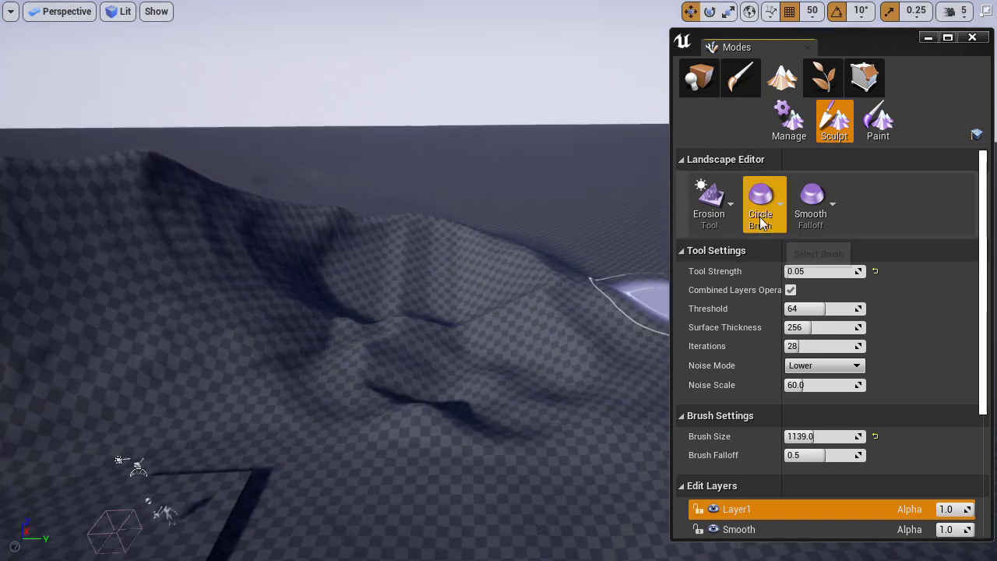
- Smooth the rough hollow where the right-hand hill was lowered, using the Smooth tool with an enlarged brush
{"action": "left_click", "coordinate": [709, 199]}
{"action": "left_click", "coordinate": [780, 182]}
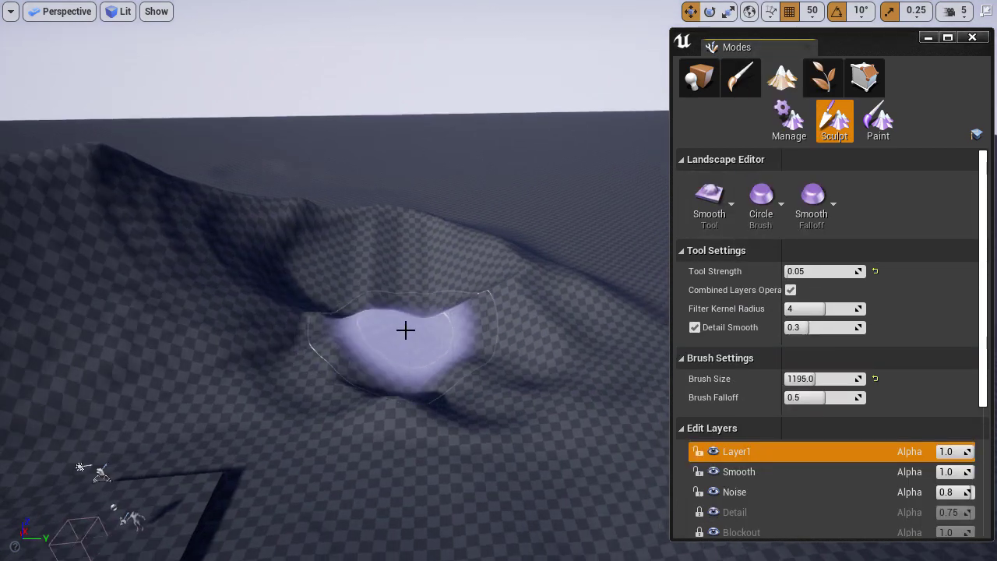
{"action": "key", "text": "bracketright"}
{"action": "key", "text": "bracketright"}
{"action": "key", "text": "bracketright"}
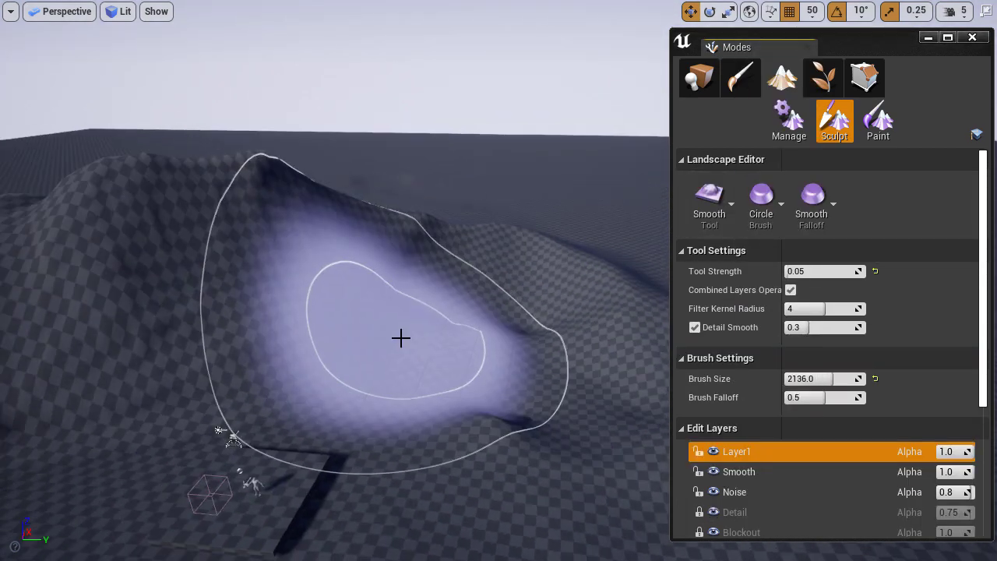
{"action": "key", "text": "bracketleft"}
{"action": "key", "text": "bracketleft"}
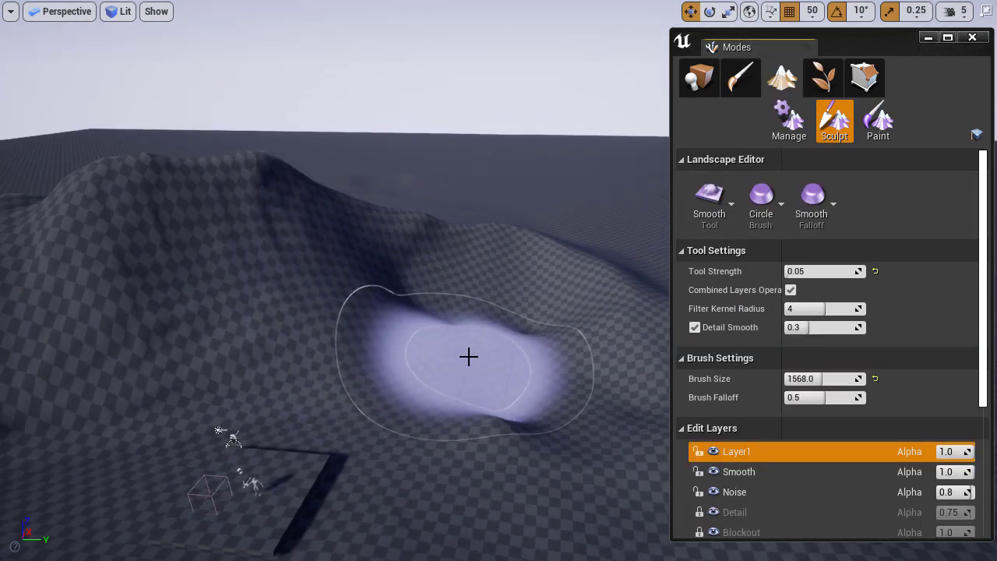
- Toggle Layer1's visibility off and on twice to compare the hills with and without its edits
{"action": "key", "text": "s"}
{"action": "mouse_move", "coordinate": [472, 359]}
{"action": "right_mouse_down"}
{"action": "mouse_move", "coordinate": [444, 319]}
{"action": "mouse_move", "coordinate": [456, 306]}
{"action": "right_mouse_up"}
{"action": "left_click", "coordinate": [713, 452]}
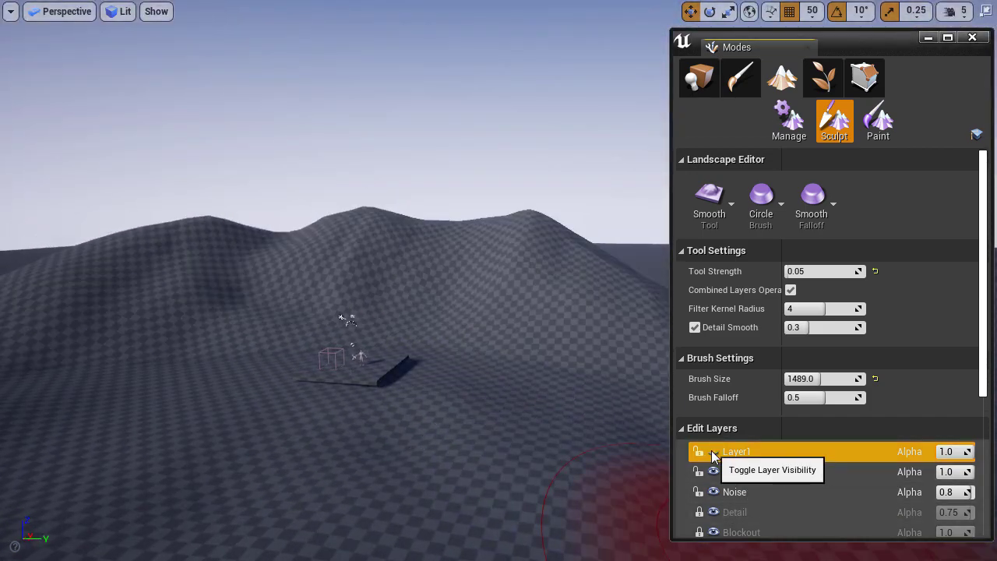
{"action": "left_click", "coordinate": [714, 453]}
{"action": "left_click", "coordinate": [714, 453]}
{"action": "left_click", "coordinate": [714, 453]}
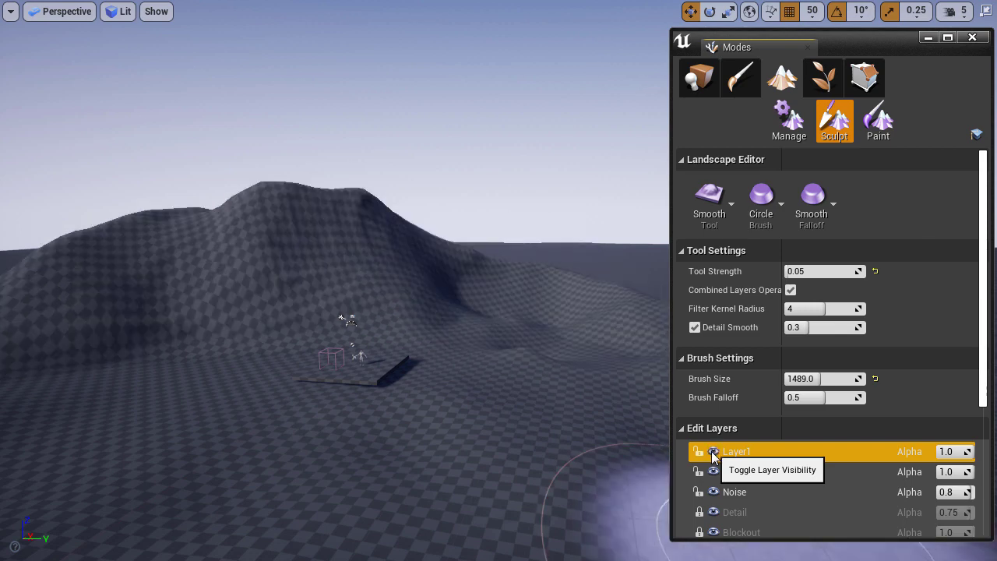
- Set Layer1's alpha to 0.5
{"action": "left_click", "coordinate": [950, 453]}
{"action": "type", "text": ".5"}
{"action": "key", "text": "Return"}
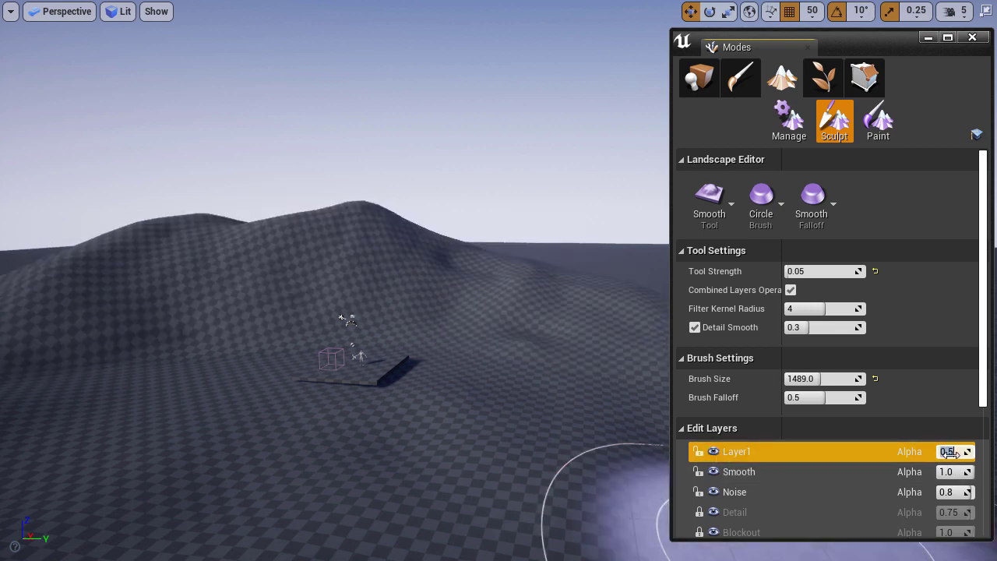
- Set Layer1's alpha to -1.0 and look over the inverted sculpting from farther away
{"action": "key", "text": "Return"}
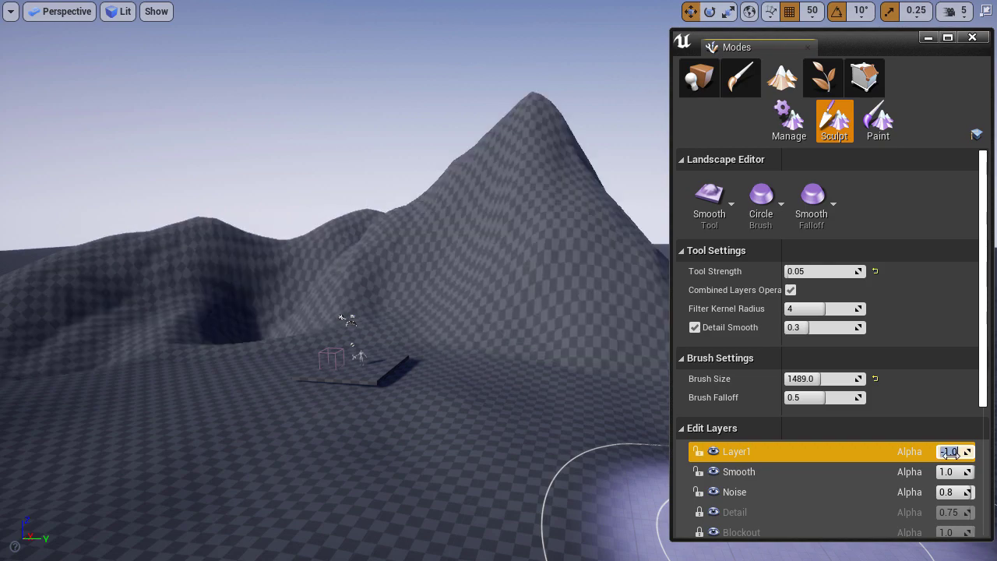
{"action": "key", "text": "s"}
{"action": "mouse_move", "coordinate": [545, 228]}
{"action": "right_mouse_down"}
{"action": "mouse_move", "coordinate": [566, 239]}
{"action": "mouse_move", "coordinate": [539, 239]}
{"action": "mouse_move", "coordinate": [621, 221]}
{"action": "mouse_move", "coordinate": [583, 215]}
{"action": "right_mouse_up"}
{"action": "key", "text": "s"}
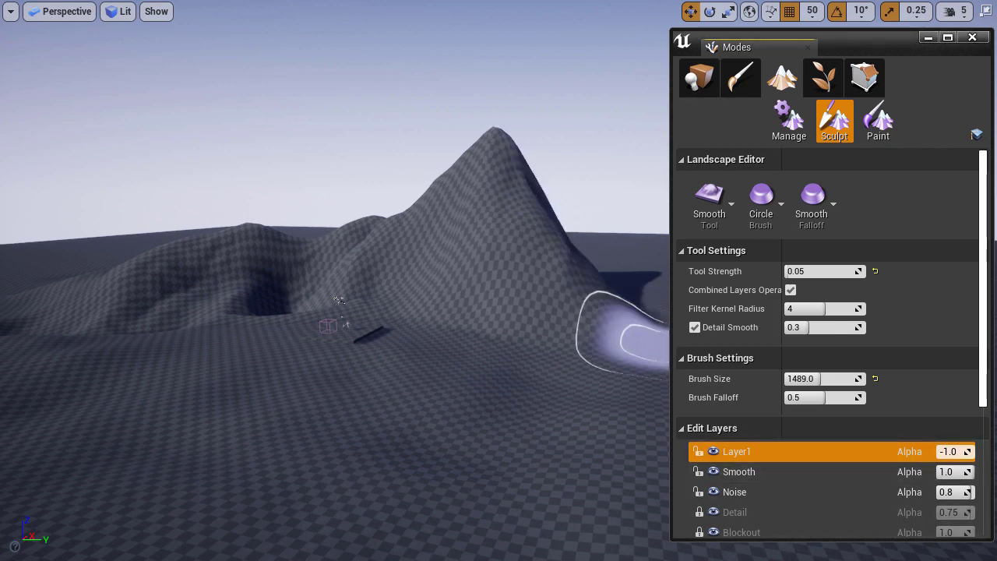
{"action": "mouse_move", "coordinate": [476, 315]}
{"action": "right_mouse_down"}
{"action": "mouse_move", "coordinate": [426, 312]}
{"action": "mouse_move", "coordinate": [498, 307]}
{"action": "right_mouse_up"}
- Set Layer1's alpha back to 1.0 and toggle the layer's visibility off and on
{"action": "left_click", "coordinate": [959, 452]}
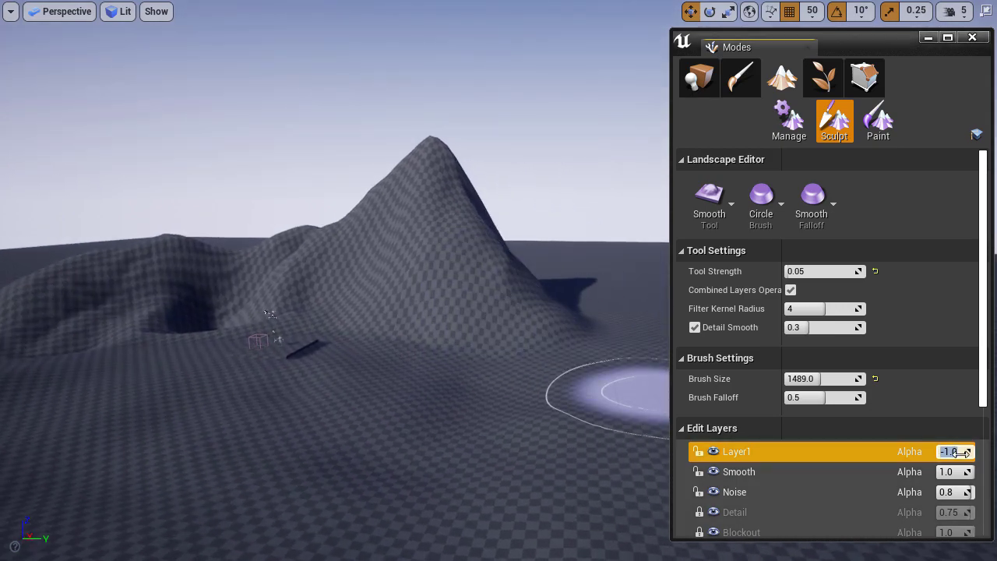
{"action": "key", "text": "Return"}
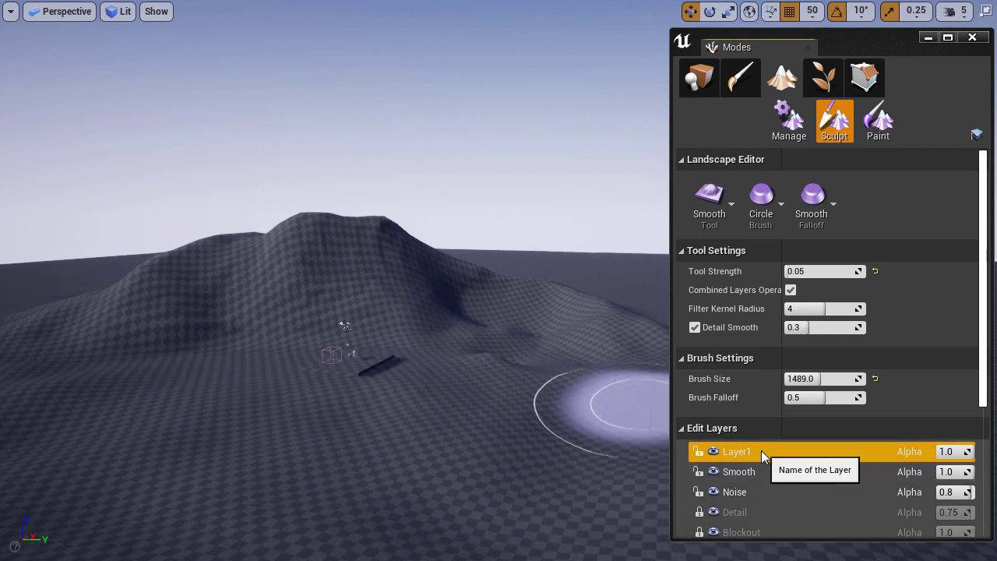
{"action": "left_click", "coordinate": [714, 452]}
{"action": "left_click", "coordinate": [715, 452]}
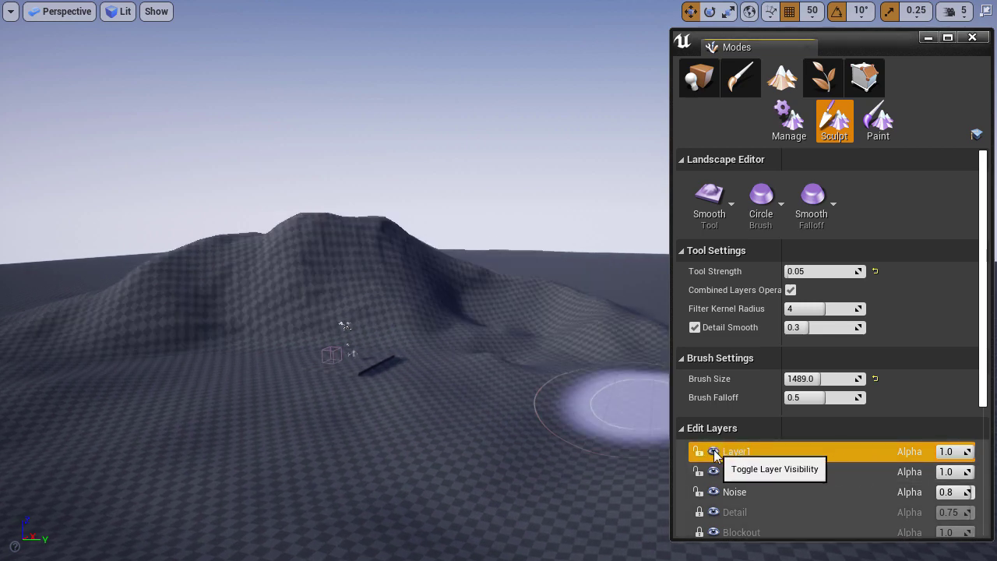
- Clear all sculpt content from Layer1 and undo the clearing
{"action": "right_click", "coordinate": [769, 454]}
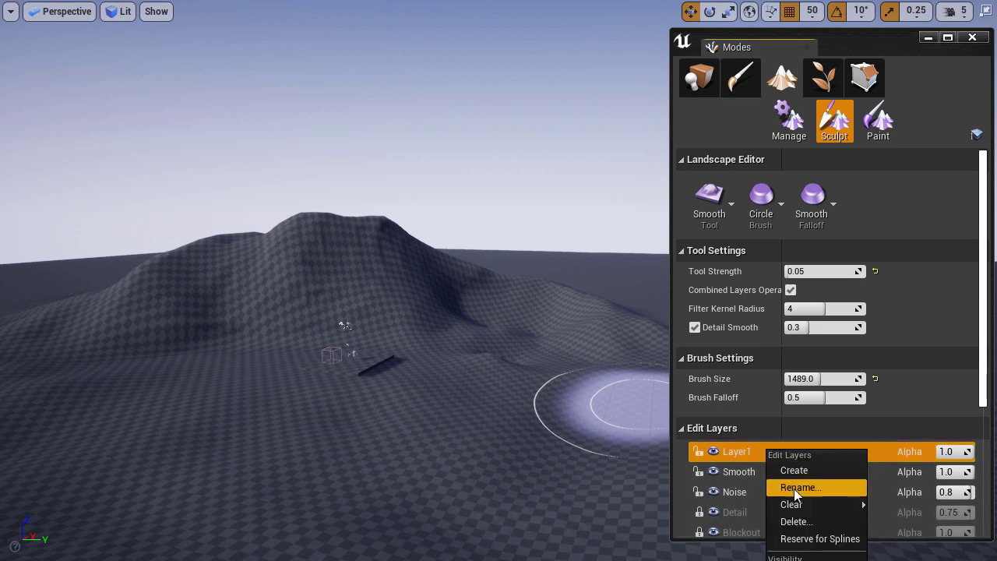
{"action": "mouse_move", "coordinate": [798, 506]}
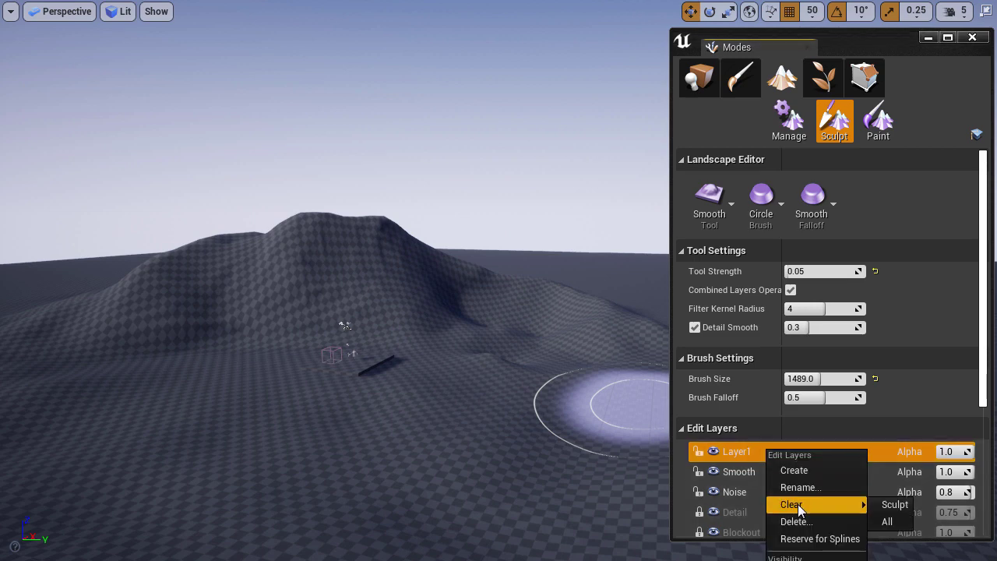
{"action": "left_click", "coordinate": [897, 505]}
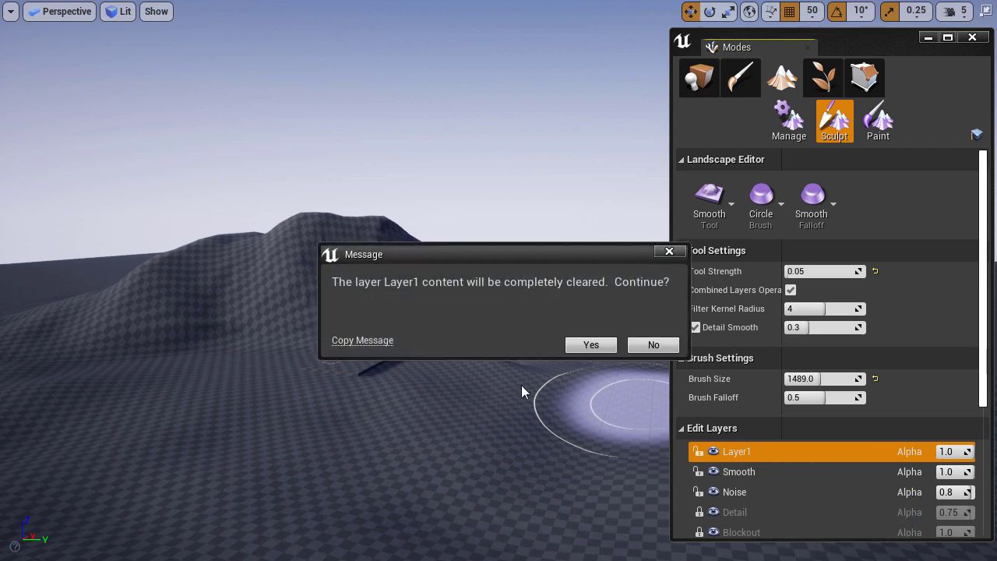
{"action": "left_click", "coordinate": [590, 345]}
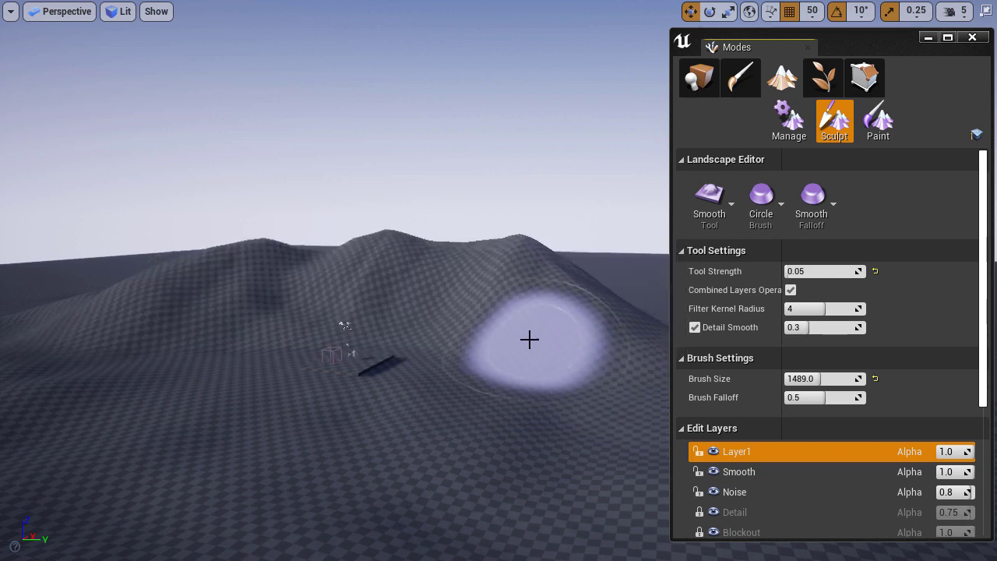
{"action": "mouse_move", "coordinate": [434, 413]}
{"action": "right_mouse_down"}
{"action": "mouse_move", "coordinate": [437, 423]}
{"action": "mouse_move", "coordinate": [439, 399]}
{"action": "right_mouse_up"}
{"action": "key", "text": "ctrl+z"}
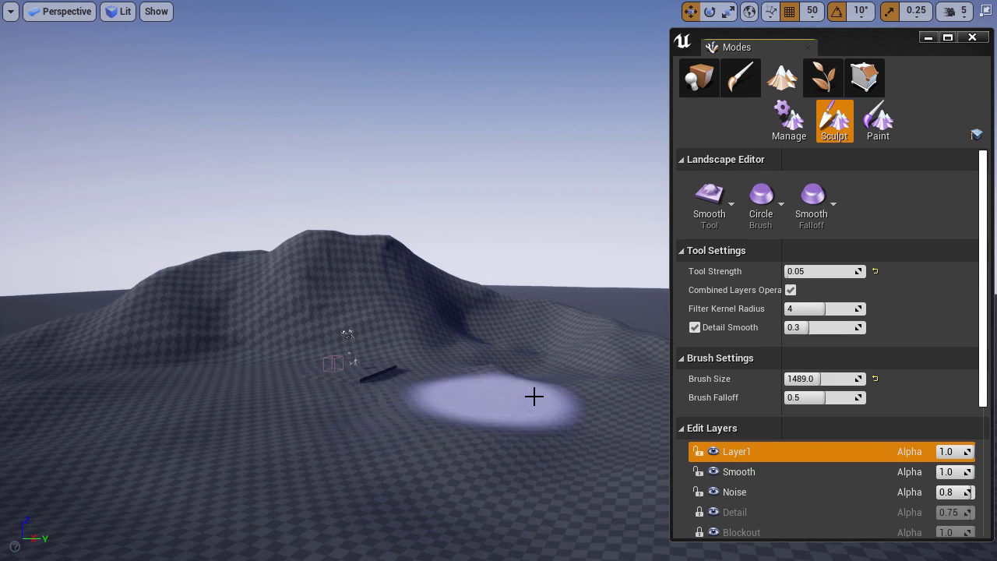
- Delete Layer1 from the edit layers
{"action": "right_click", "coordinate": [777, 458]}
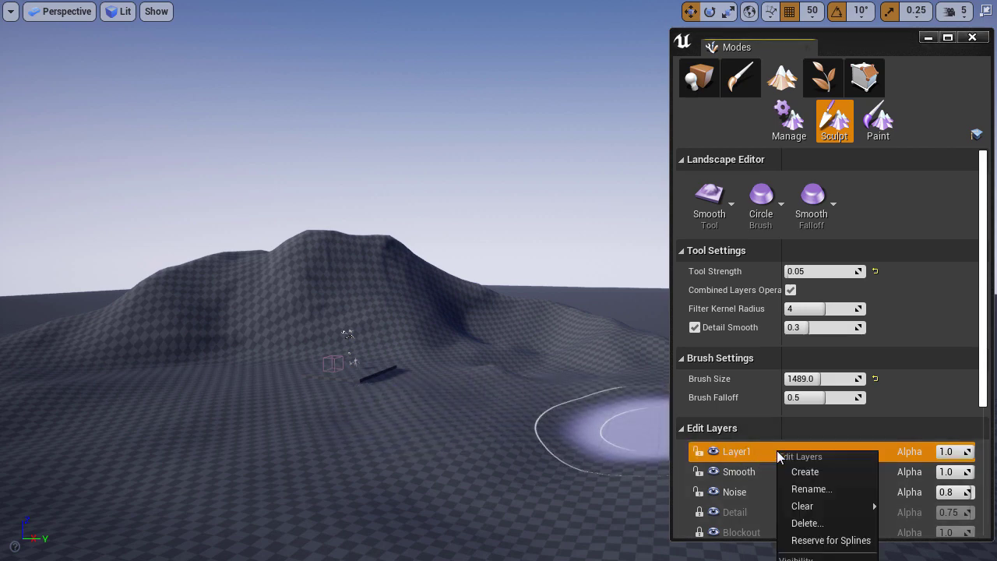
{"action": "left_click", "coordinate": [833, 523]}
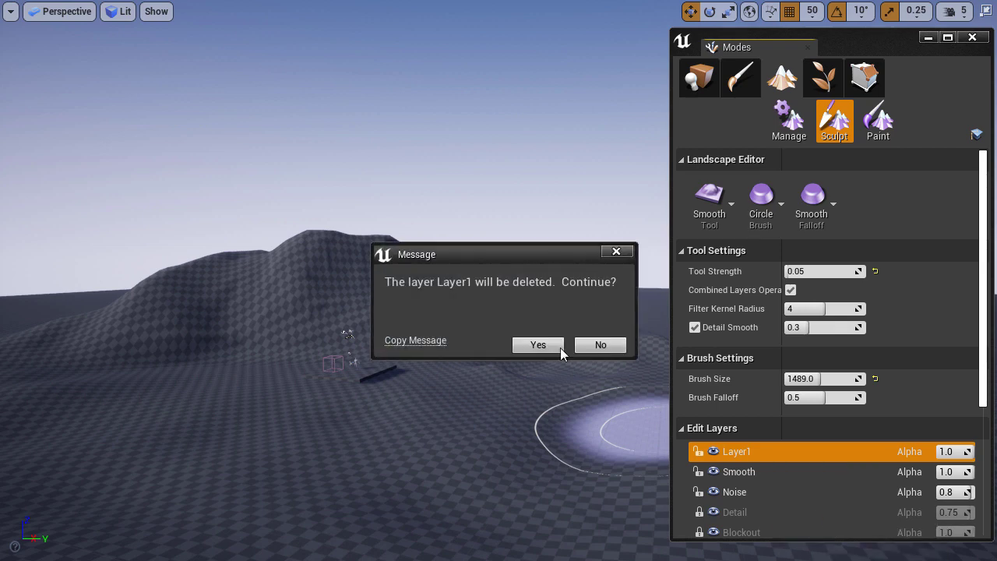
{"action": "left_click", "coordinate": [536, 346]}
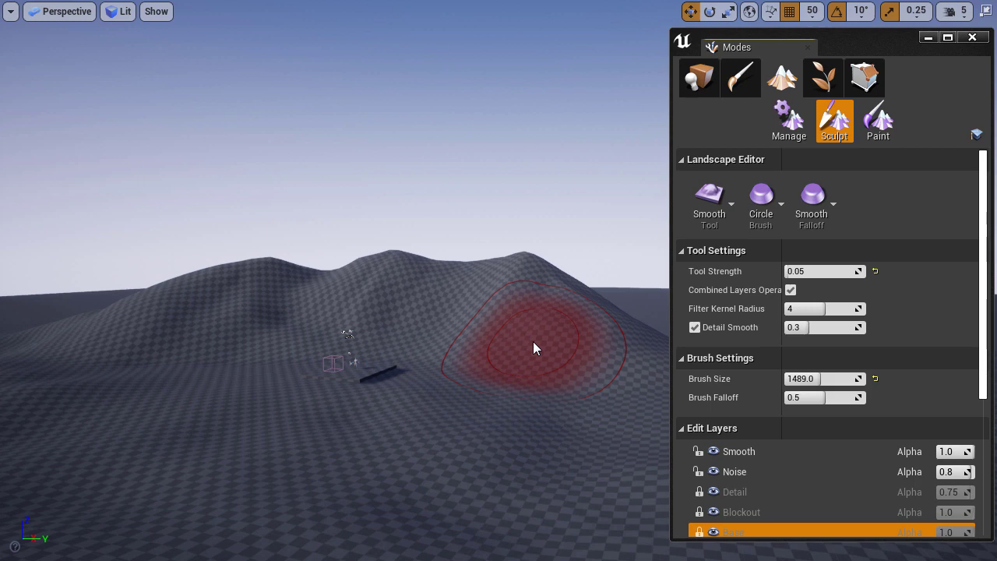
- Step through the Blockout and Detail layers, select the Noise layer, and toggle its lock on and off
{"action": "scroll", "coordinate": [725, 485], "scroll_direction": "down", "scroll_amount": 2}
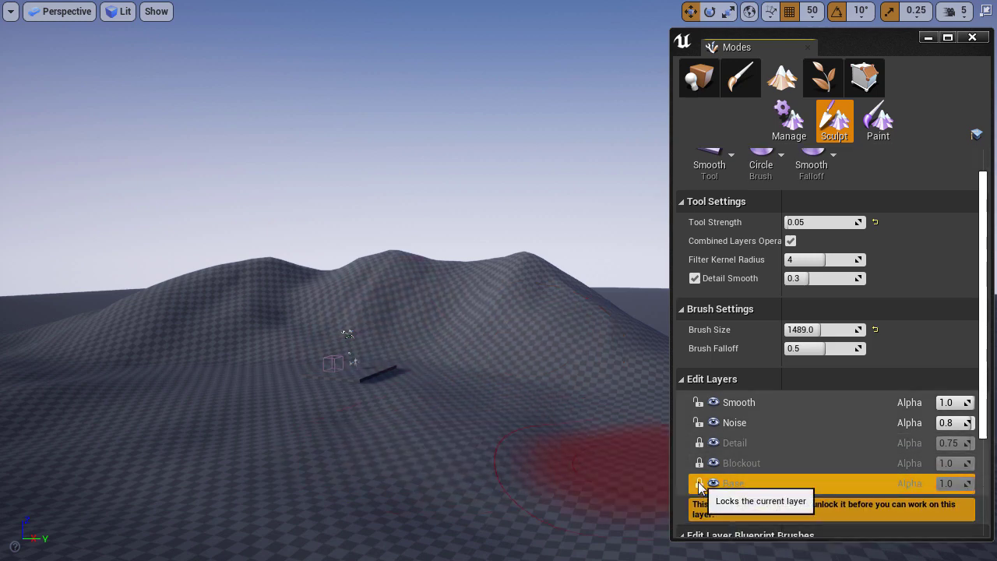
{"action": "left_click", "coordinate": [731, 465]}
{"action": "left_click", "coordinate": [732, 443]}
{"action": "left_click", "coordinate": [717, 422]}
{"action": "left_click", "coordinate": [699, 422]}
{"action": "left_click", "coordinate": [698, 422]}
- Switch the landscape visualizer to Layer Contribution
{"action": "right_click_drag", "start_coordinate": [495, 411], "coordinate": [477, 425]}
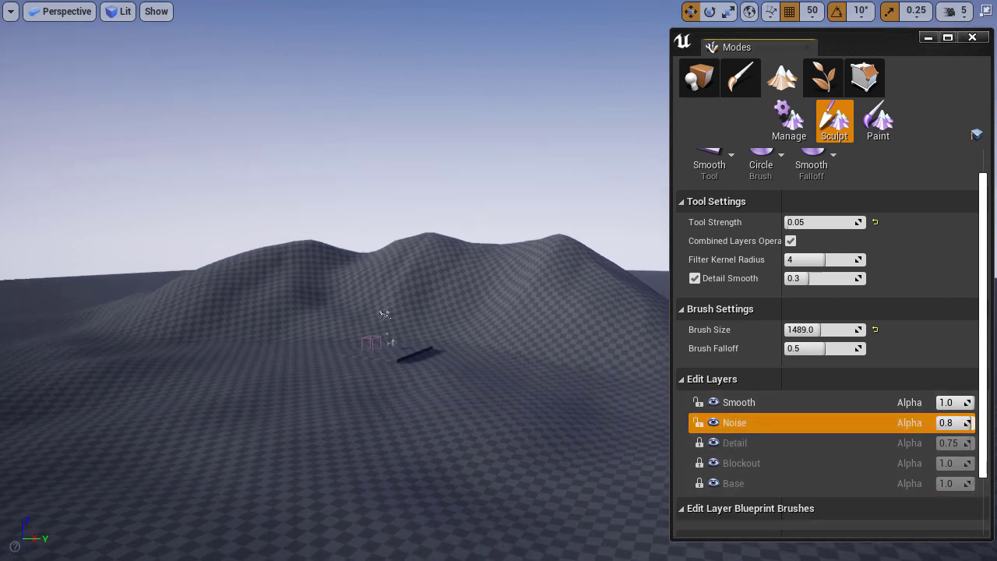
{"action": "left_click", "coordinate": [113, 13]}
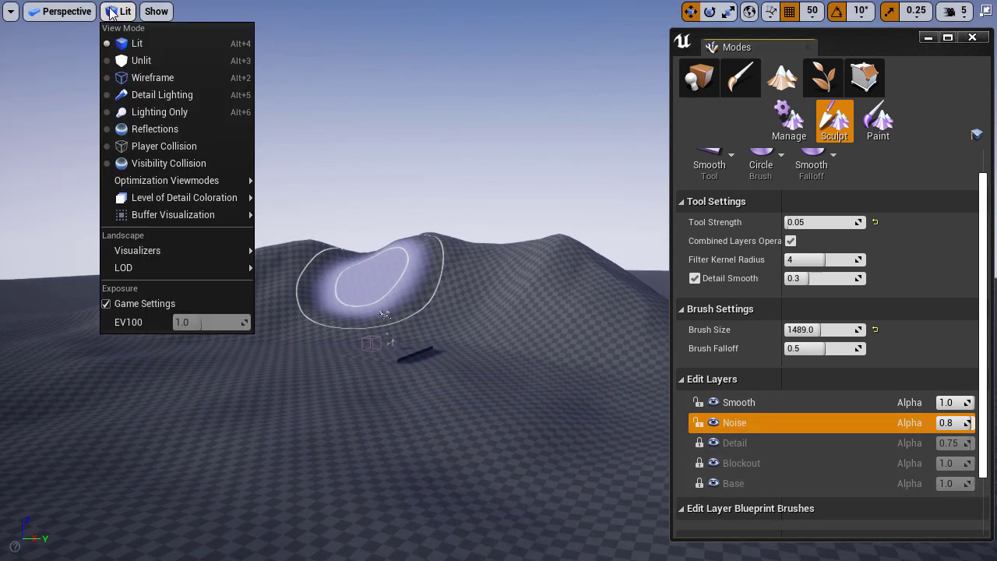
{"action": "mouse_move", "coordinate": [184, 255]}
{"action": "left_click", "coordinate": [332, 350]}
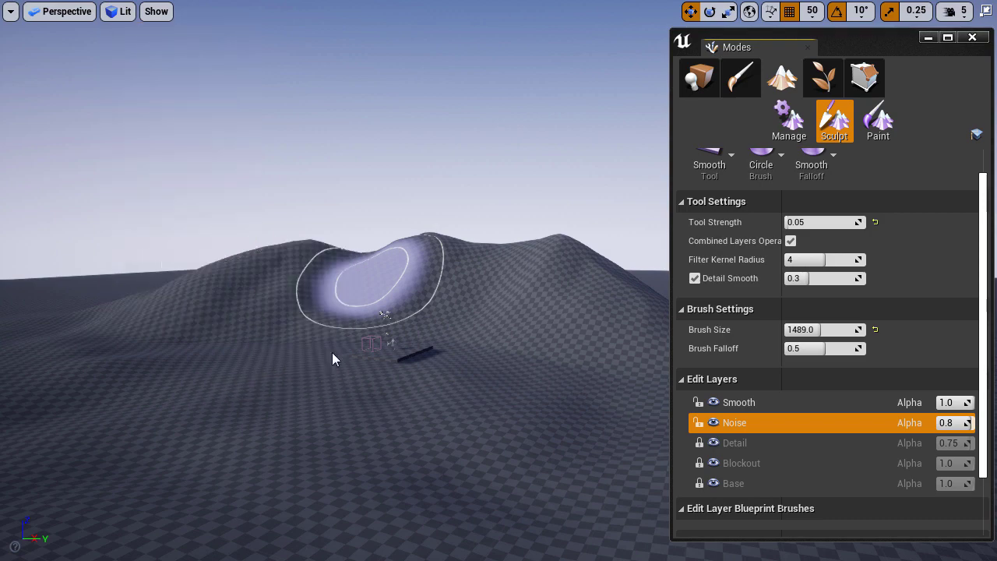
- Inspect the terrain areas affected by the Smooth, Detail and Blockout layers in turn, ending with the Smooth layer selected
{"action": "mouse_move", "coordinate": [447, 423]}
{"action": "right_mouse_down"}
{"action": "mouse_move", "coordinate": [390, 467]}
{"action": "mouse_move", "coordinate": [429, 467]}
{"action": "mouse_move", "coordinate": [435, 457]}
{"action": "mouse_move", "coordinate": [405, 471]}
{"action": "mouse_move", "coordinate": [529, 499]}
{"action": "mouse_move", "coordinate": [407, 503]}
{"action": "right_mouse_up"}
{"action": "left_click", "coordinate": [760, 406]}
{"action": "mouse_move", "coordinate": [461, 365]}
{"action": "right_mouse_down"}
{"action": "mouse_move", "coordinate": [405, 372]}
{"action": "mouse_move", "coordinate": [459, 364]}
{"action": "right_mouse_up"}
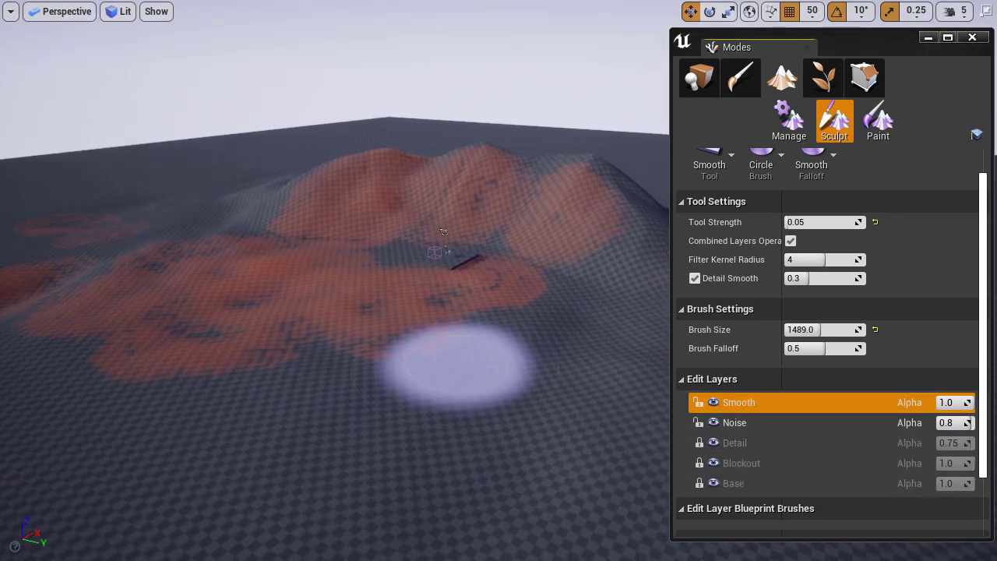
{"action": "left_click", "coordinate": [744, 442]}
{"action": "mouse_move", "coordinate": [552, 395]}
{"action": "right_mouse_down"}
{"action": "mouse_move", "coordinate": [619, 409]}
{"action": "mouse_move", "coordinate": [544, 401]}
{"action": "mouse_move", "coordinate": [592, 391]}
{"action": "right_mouse_up"}
{"action": "left_click", "coordinate": [760, 467]}
{"action": "left_click", "coordinate": [748, 403]}
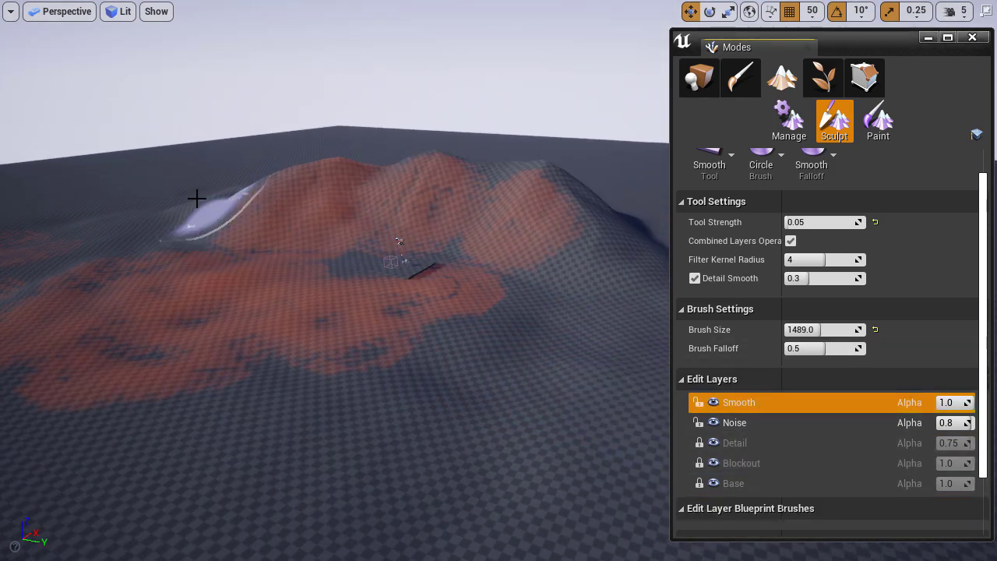
- Set the landscape visualizer back to Normal
{"action": "left_click", "coordinate": [118, 10]}
{"action": "mouse_move", "coordinate": [152, 254]}
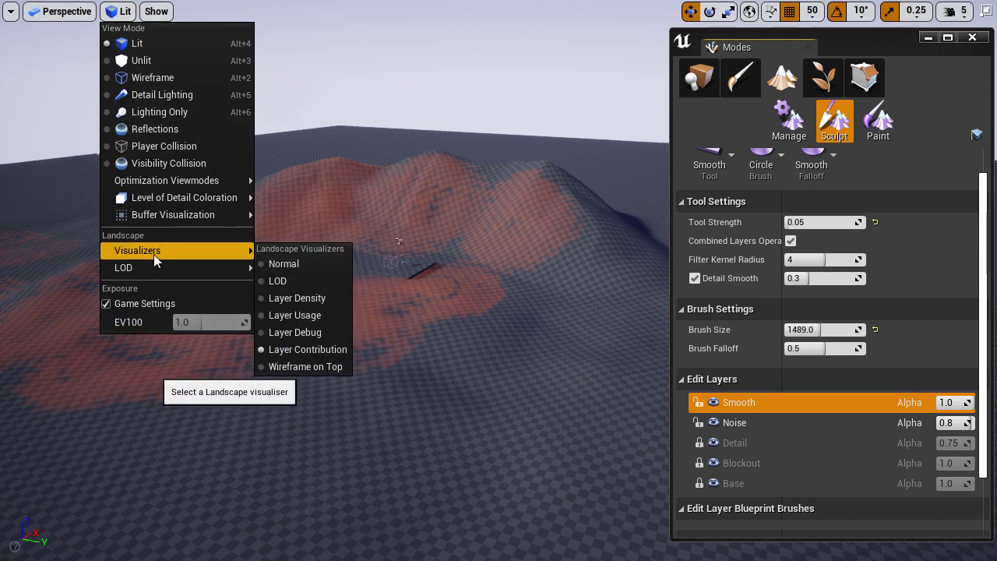
{"action": "left_click", "coordinate": [289, 265]}
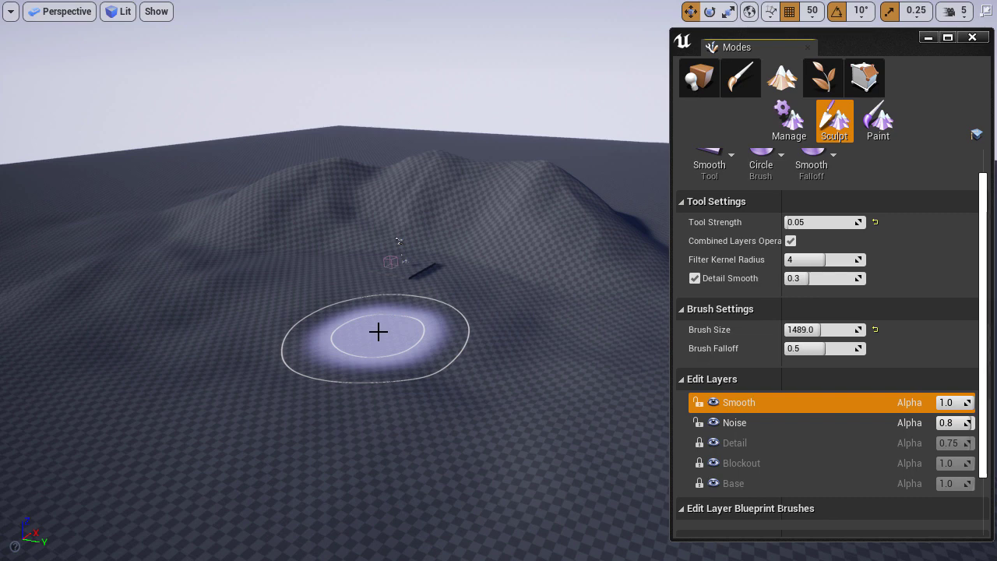
- Switch the sculpting tool to Erase while the Smooth layer is selected
{"action": "scroll", "coordinate": [730, 325], "scroll_direction": "up", "scroll_amount": 2}
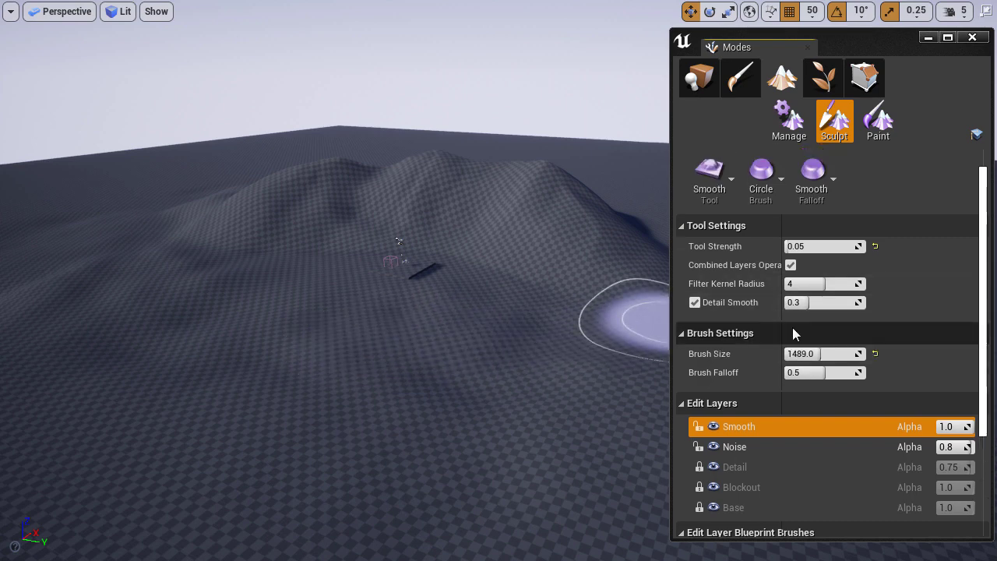
{"action": "left_click", "coordinate": [730, 204]}
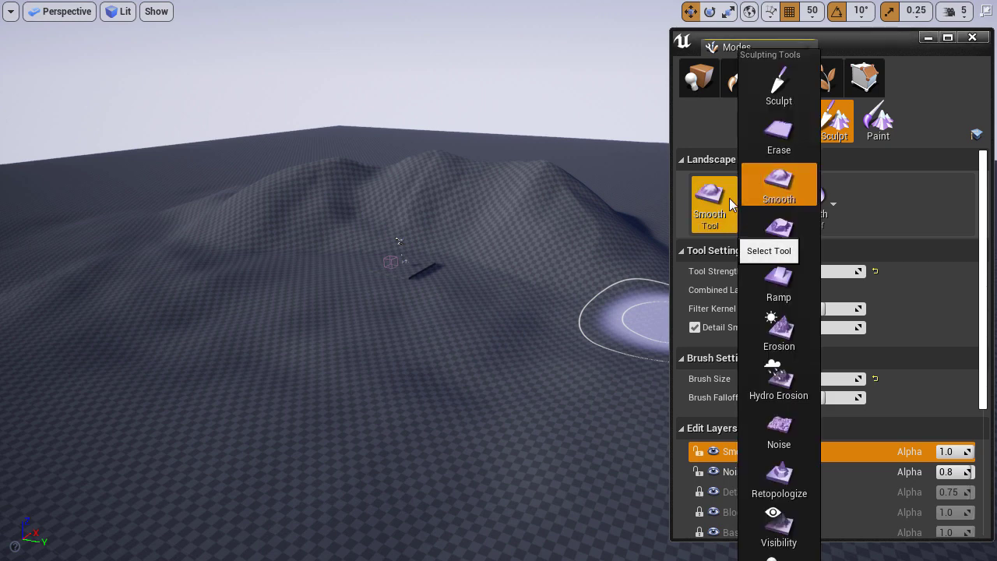
{"action": "left_click", "coordinate": [785, 133]}
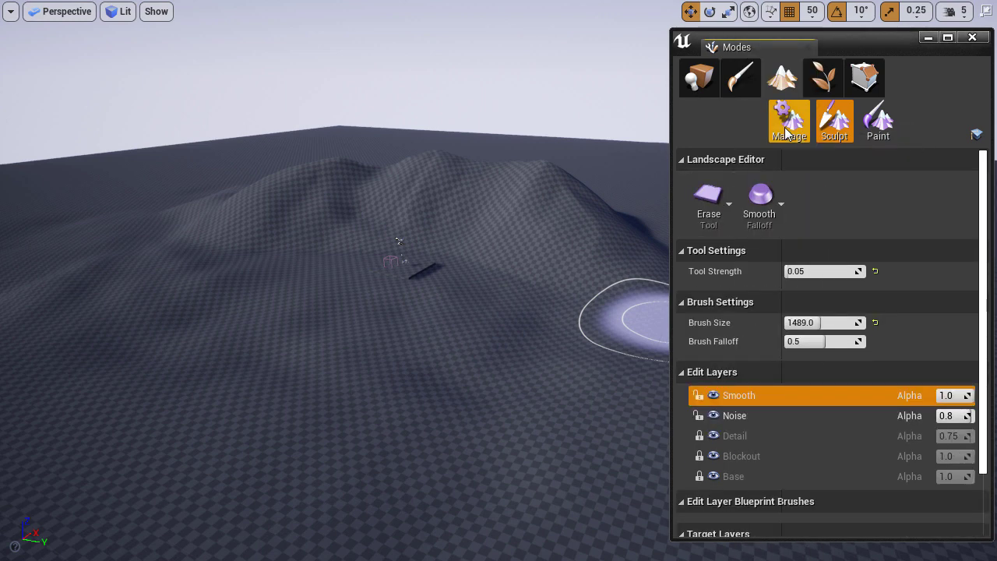
- Step the selection through the edit layers below Smooth, ending on the Noise layer
{"action": "left_click", "coordinate": [798, 409]}
{"action": "key", "text": "Down"}
{"action": "key", "text": "Down"}
{"action": "key", "text": "Down"}
{"action": "key", "text": "Up"}
{"action": "key", "text": "Up"}
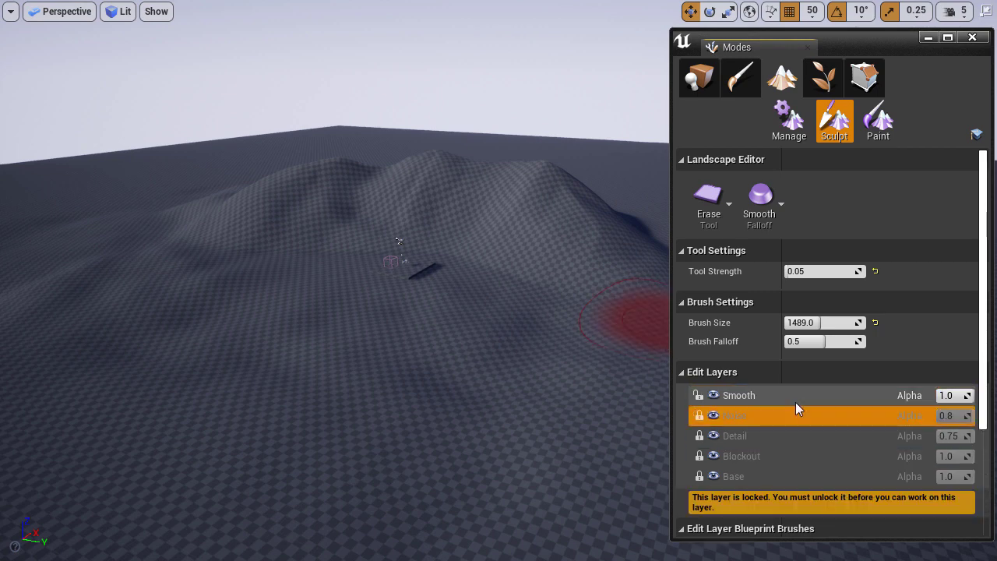
- Undo the recent changes back to the state with Layer1 selected above the Smooth layer
{"action": "key", "text": "ctrl+z"}
{"action": "key", "text": "ctrl+z"}
{"action": "key", "text": "ctrl+z"}
{"action": "key", "text": "ctrl+z"}
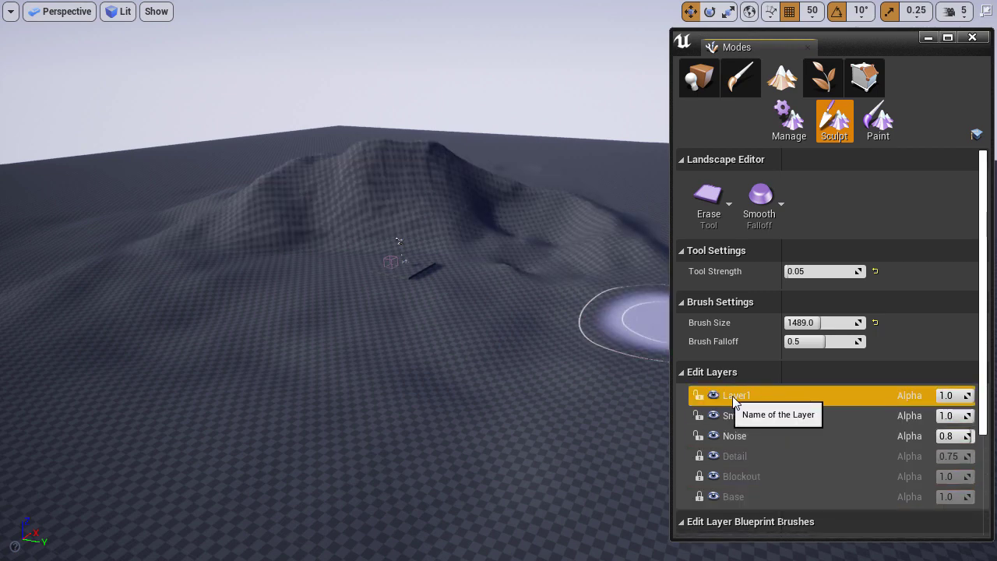
- Set the Erase tool strength to 0.1 and erase parts of Layer1's sculpting on the mountain slopes
{"action": "key", "text": "w"}
{"action": "right_click_drag", "start_coordinate": [374, 294], "coordinate": [380, 210]}
{"action": "key", "text": "w"}
{"action": "mouse_move", "coordinate": [476, 329]}
{"action": "right_mouse_down"}
{"action": "mouse_move", "coordinate": [465, 311]}
{"action": "mouse_move", "coordinate": [498, 331]}
{"action": "mouse_move", "coordinate": [493, 342]}
{"action": "right_mouse_up"}
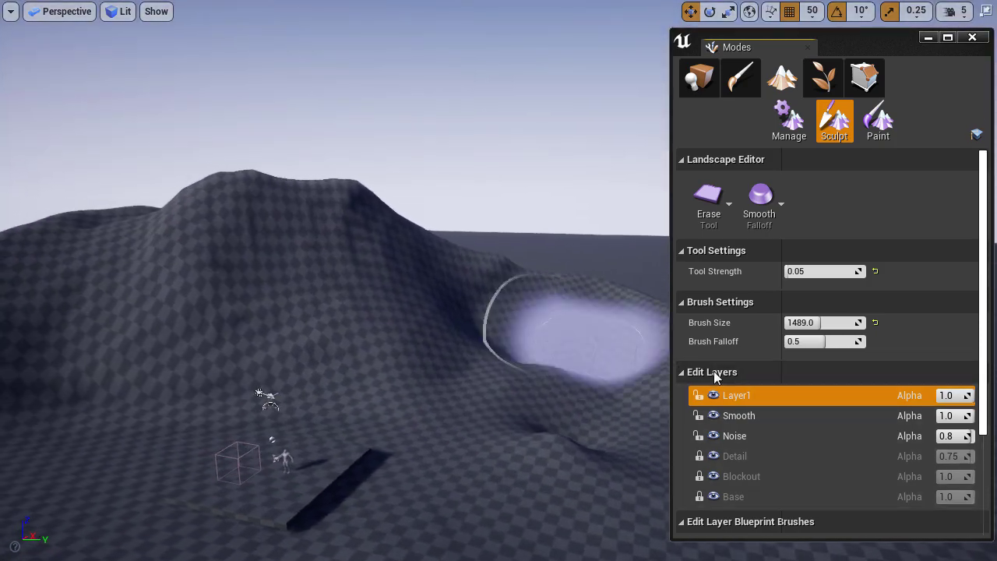
{"action": "left_click", "coordinate": [820, 270]}
{"action": "type", "text": "0.1"}
{"action": "key", "text": "Return"}
{"action": "key", "text": "s"}
{"action": "right_click_drag", "start_coordinate": [348, 276], "coordinate": [319, 265]}
{"action": "right_click_drag", "start_coordinate": [543, 276], "coordinate": [621, 296]}
{"action": "mouse_move", "coordinate": [448, 320]}
{"action": "left_mouse_down"}
{"action": "mouse_move", "coordinate": [359, 227]}
{"action": "mouse_move", "coordinate": [546, 300]}
{"action": "left_mouse_up"}
{"action": "right_click_drag", "start_coordinate": [569, 300], "coordinate": [487, 291]}
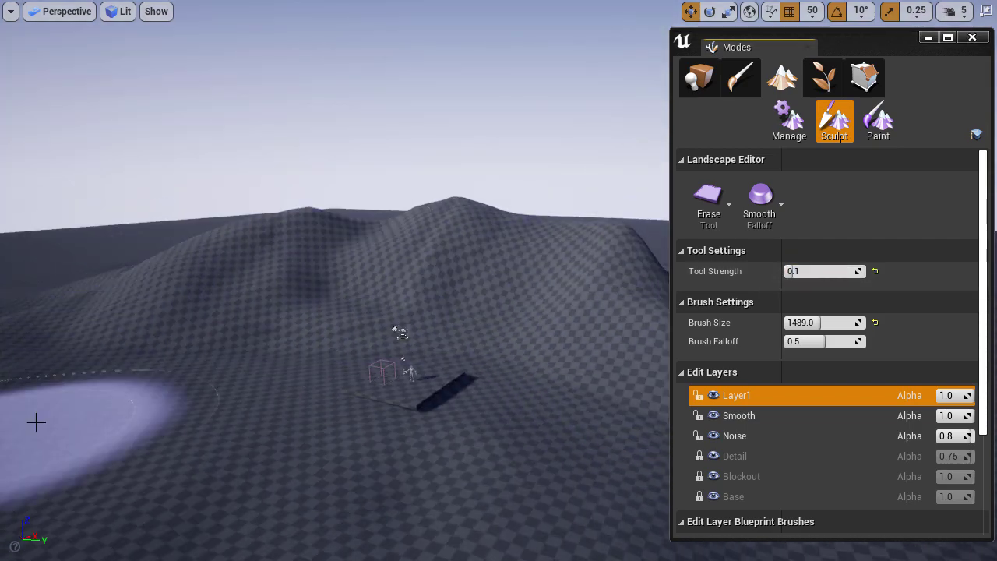
{"action": "mouse_move", "coordinate": [588, 321]}
{"action": "right_mouse_down"}
{"action": "mouse_move", "coordinate": [619, 304]}
{"action": "mouse_move", "coordinate": [510, 273]}
{"action": "mouse_move", "coordinate": [494, 296]}
{"action": "mouse_move", "coordinate": [438, 239]}
{"action": "right_mouse_up"}
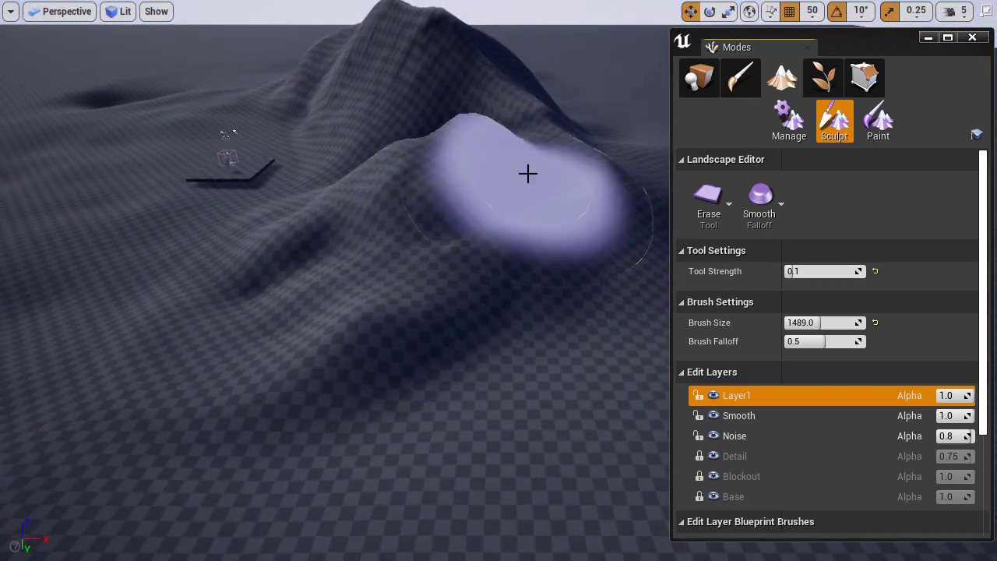
{"action": "mouse_move", "coordinate": [375, 266]}
{"action": "right_mouse_down"}
{"action": "mouse_move", "coordinate": [343, 264]}
{"action": "mouse_move", "coordinate": [366, 269]}
{"action": "right_mouse_up"}
{"action": "left_click_drag", "start_coordinate": [362, 288], "coordinate": [400, 331]}
- Undo the last erase stroke, reducing the brush size to 760 and the tool strength to 0.05
{"action": "key", "text": "bracketleft"}
{"action": "key", "text": "bracketleft"}
{"action": "key", "text": "bracketleft"}
{"action": "key", "text": "bracketleft"}
{"action": "key", "text": "bracketleft"}
{"action": "key", "text": "bracketleft"}
{"action": "key", "text": "bracketleft"}
{"action": "key", "text": "bracketleft"}
{"action": "key", "text": "bracketleft"}
{"action": "key", "text": "bracketleft"}
{"action": "key", "text": "bracketleft"}
{"action": "key", "text": "bracketleft"}
{"action": "key", "text": "bracketleft"}
{"action": "key", "text": "ctrl+z"}
{"action": "left_click", "coordinate": [823, 270]}
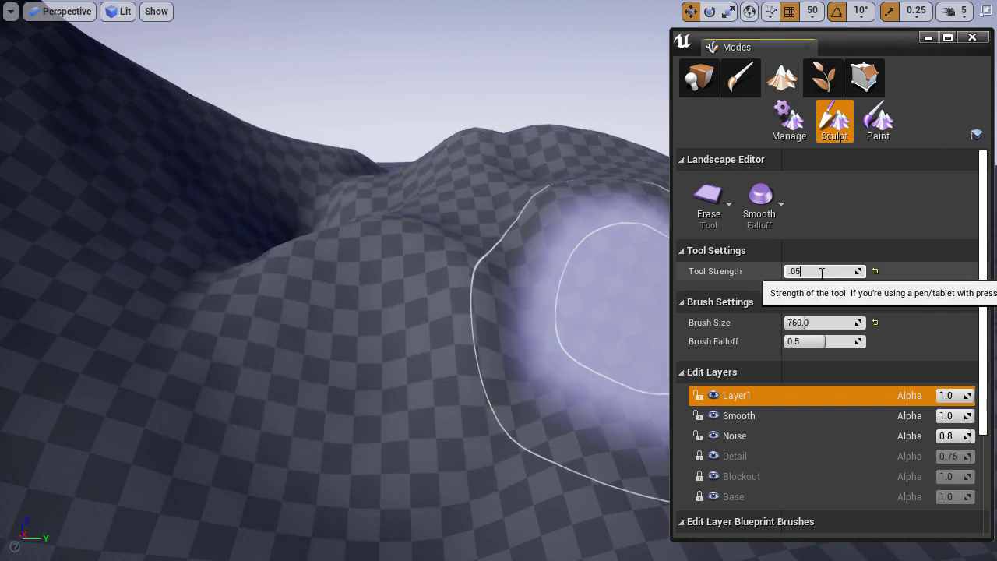
{"action": "type", "text": ".05"}
{"action": "key", "text": "Return"}
- Toggle Layer1's visibility off and on to compare the terrain with and without its sculpting
{"action": "mouse_move", "coordinate": [523, 258]}
{"action": "right_mouse_down"}
{"action": "mouse_move", "coordinate": [463, 285]}
{"action": "mouse_move", "coordinate": [429, 249]}
{"action": "mouse_move", "coordinate": [416, 183]}
{"action": "mouse_move", "coordinate": [484, 166]}
{"action": "right_mouse_up"}
{"action": "right_click_drag", "start_coordinate": [581, 335], "coordinate": [590, 379]}
{"action": "left_click", "coordinate": [716, 396]}
{"action": "left_click", "coordinate": [716, 396]}
{"action": "left_click", "coordinate": [716, 396]}
{"action": "left_click", "coordinate": [716, 397]}
{"action": "right_click_drag", "start_coordinate": [408, 305], "coordinate": [416, 323]}
- Try an alpha of 0.85 on Layer1 and return it to 1.0
{"action": "left_click", "coordinate": [960, 399]}
{"action": "type", "text": ".85"}
{"action": "key", "text": "Return"}
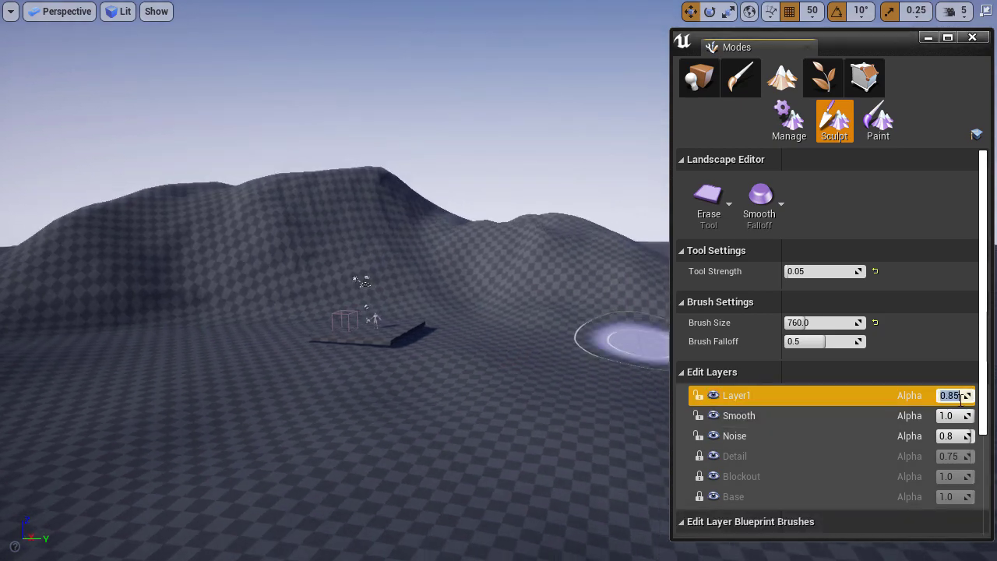
{"action": "type", "text": "5"}
{"action": "key", "text": "Return"}
{"action": "key", "text": "Return"}
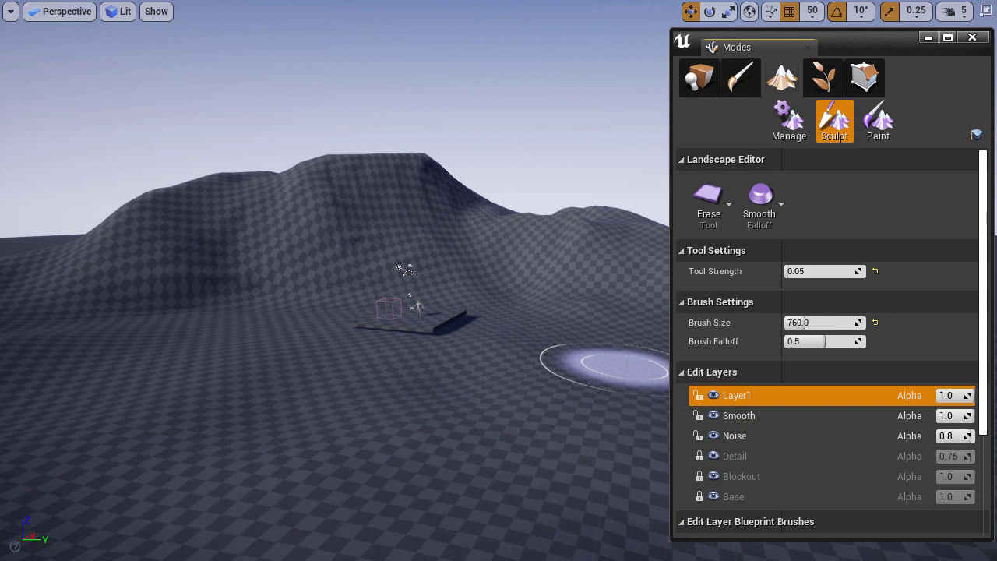
- Switch to Place mode, leave the immersive viewport and dock the floating Modes window beside Content Browser and Details
{"action": "right_click_drag", "start_coordinate": [555, 396], "coordinate": [543, 397]}
{"action": "key", "text": "shift+1"}
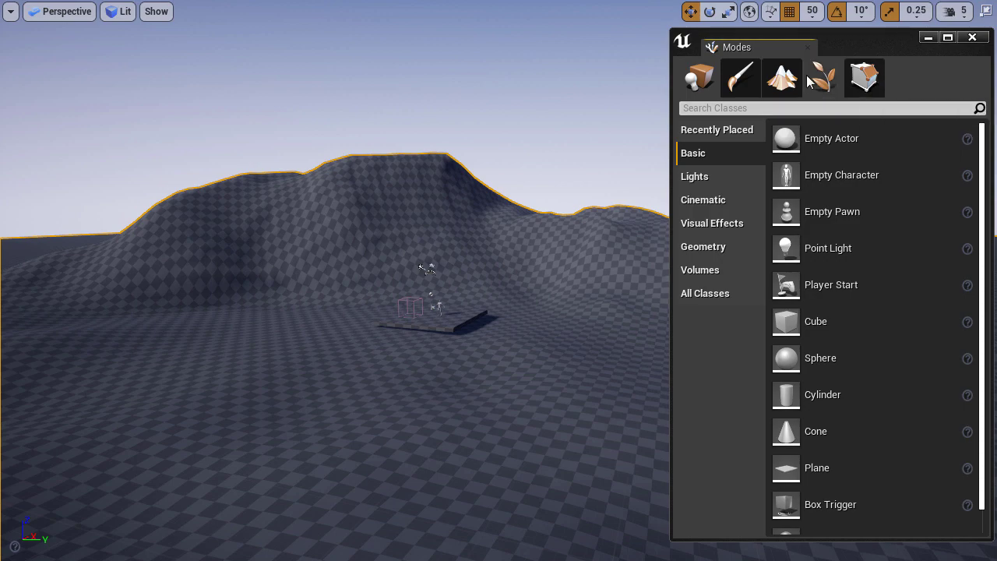
{"action": "key", "text": "F11"}
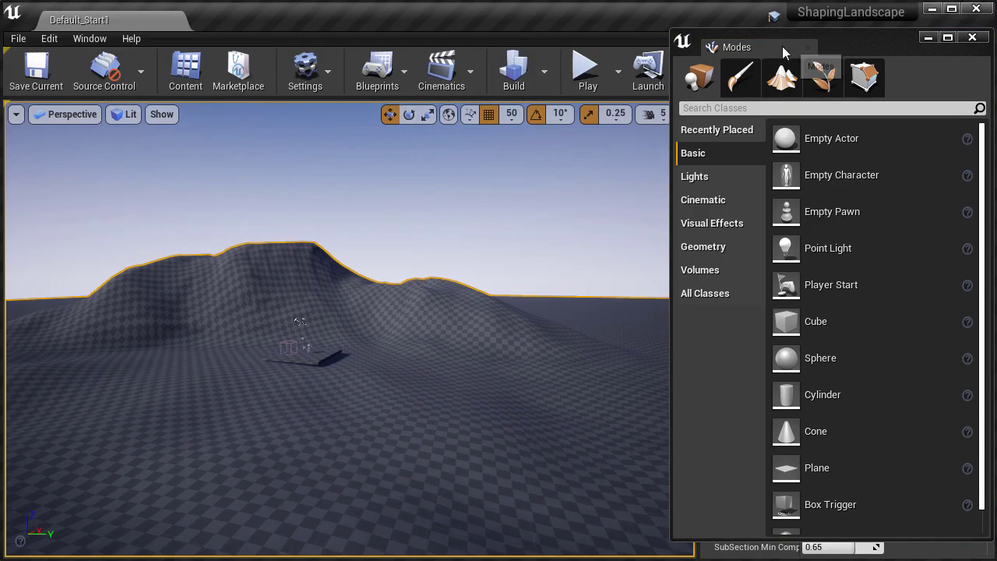
{"action": "left_click_drag", "start_coordinate": [771, 47], "coordinate": [846, 374]}
- Turn off Enable Edit Layers in the landscape's details, accepting the loss of the stored layer data
{"action": "left_click", "coordinate": [946, 254]}
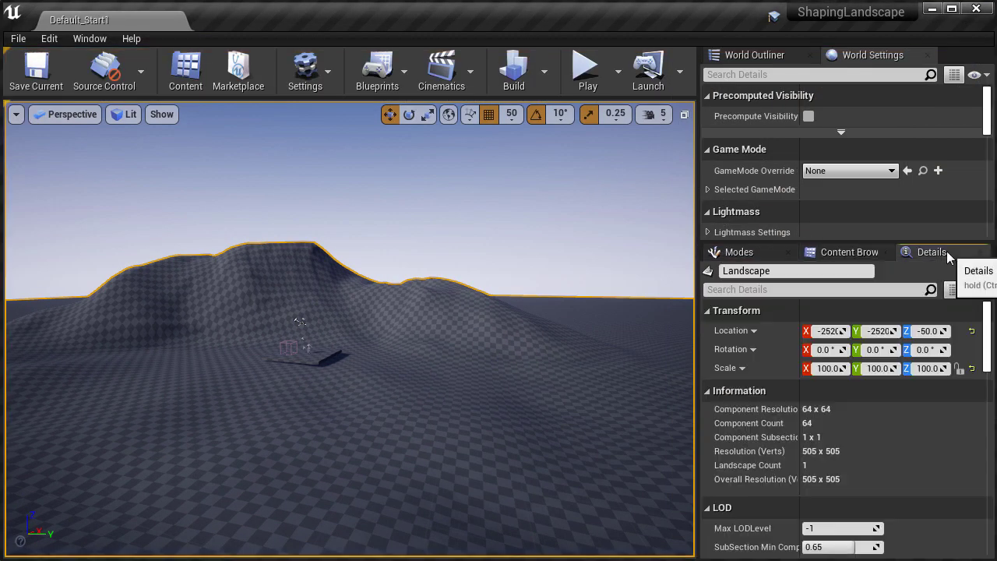
{"action": "scroll", "coordinate": [813, 385], "scroll_direction": "down", "scroll_amount": 5}
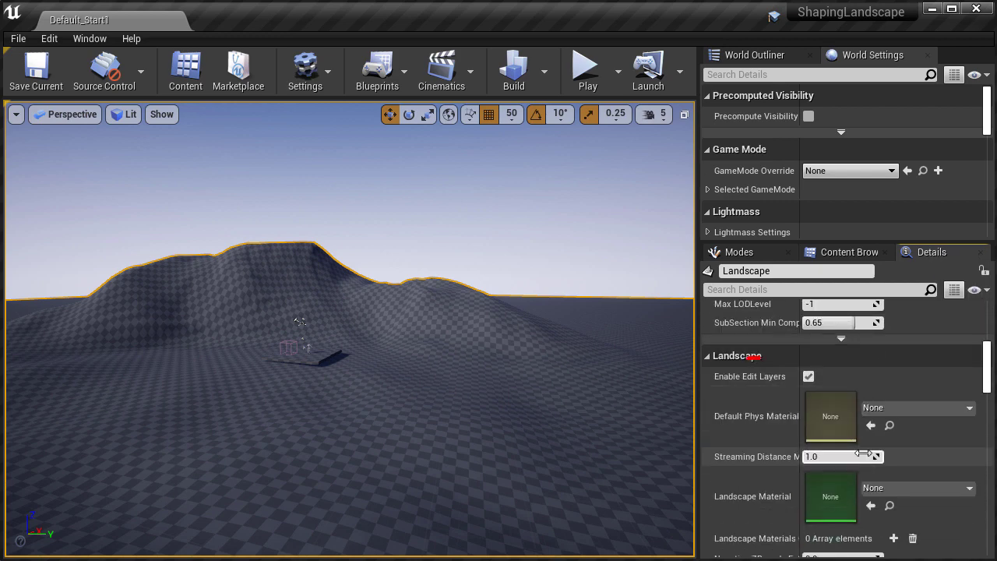
{"action": "left_click", "coordinate": [809, 377]}
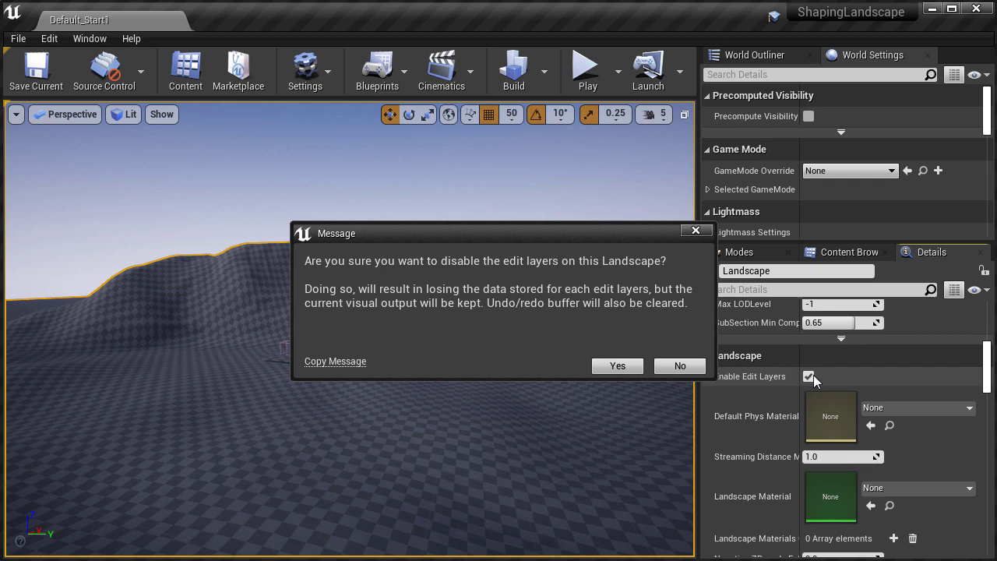
{"action": "left_click", "coordinate": [617, 366]}
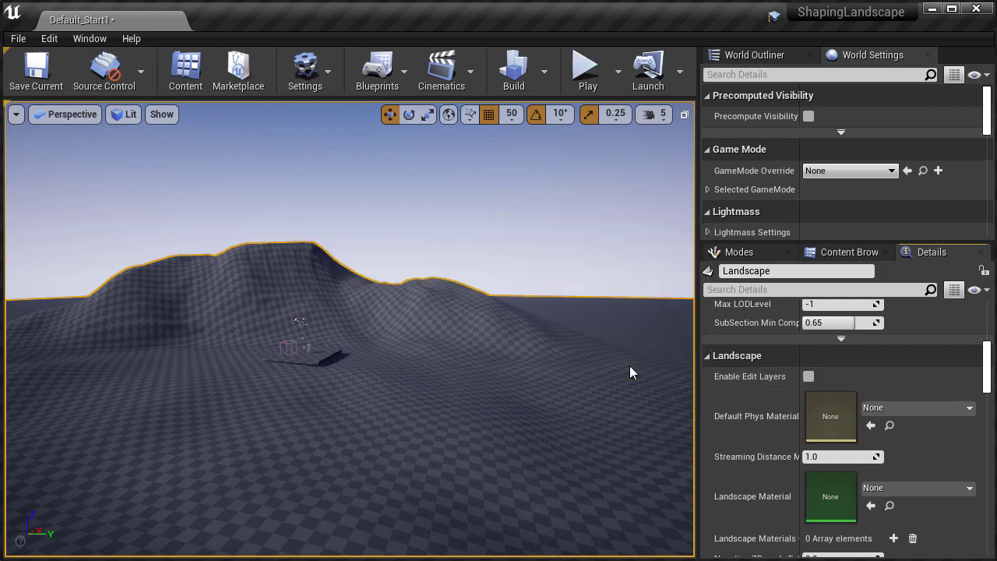
- Return to Landscape mode and check the Sculpt settings down to the target layers for edit layer options
{"action": "left_click", "coordinate": [771, 251]}
{"action": "left_click", "coordinate": [807, 294]}
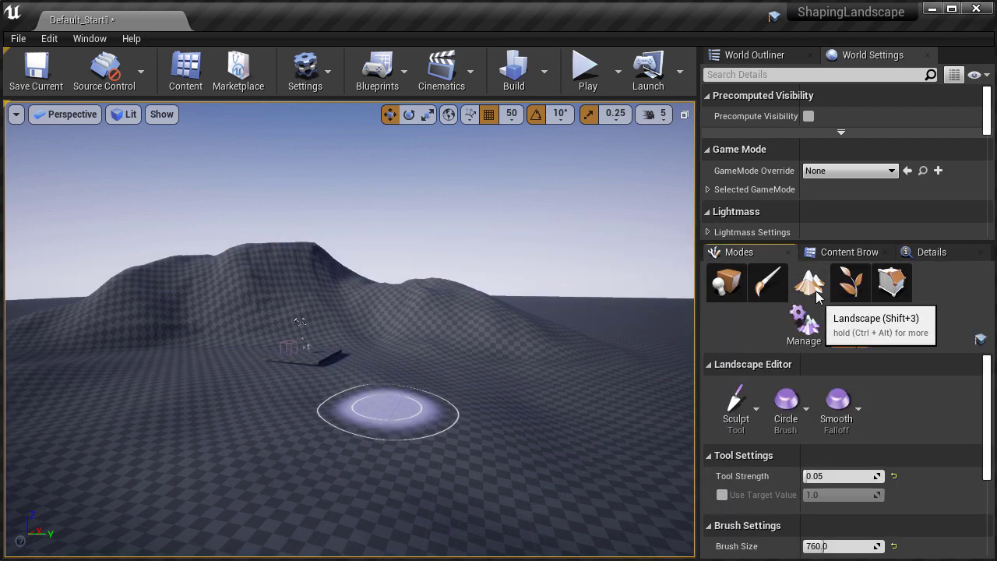
{"action": "scroll", "coordinate": [868, 434], "scroll_direction": "down", "scroll_amount": 5}
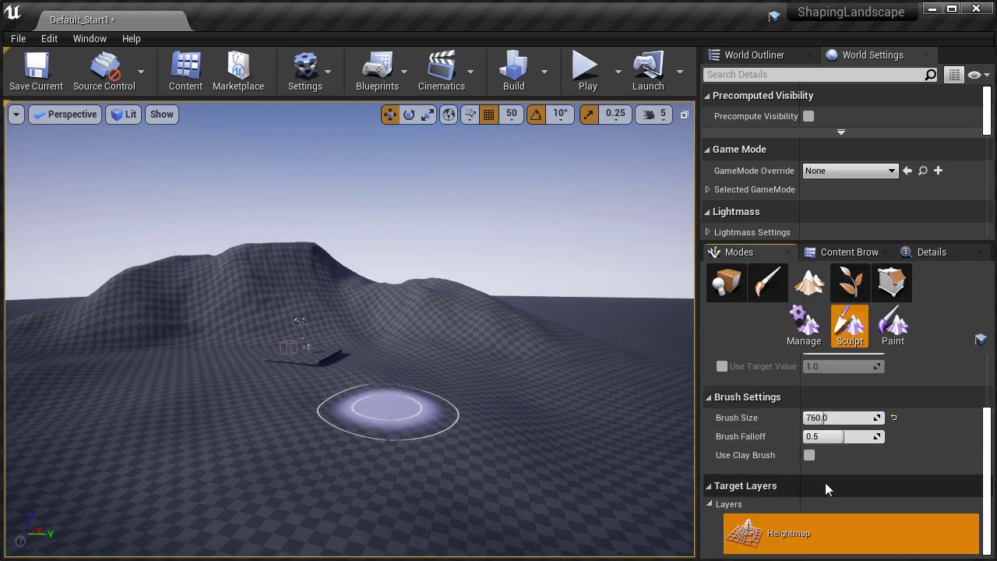